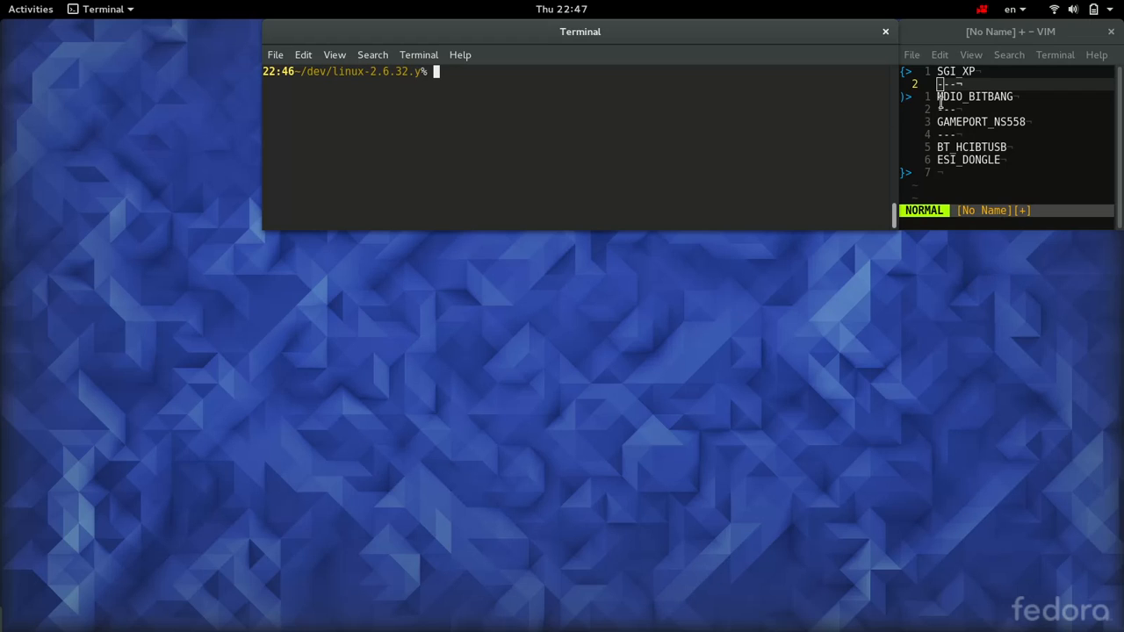
# Step: Launch the kernel configurator from the linux-2.6.32.y directory with make xconfig
pyautogui.click(1064, 130)
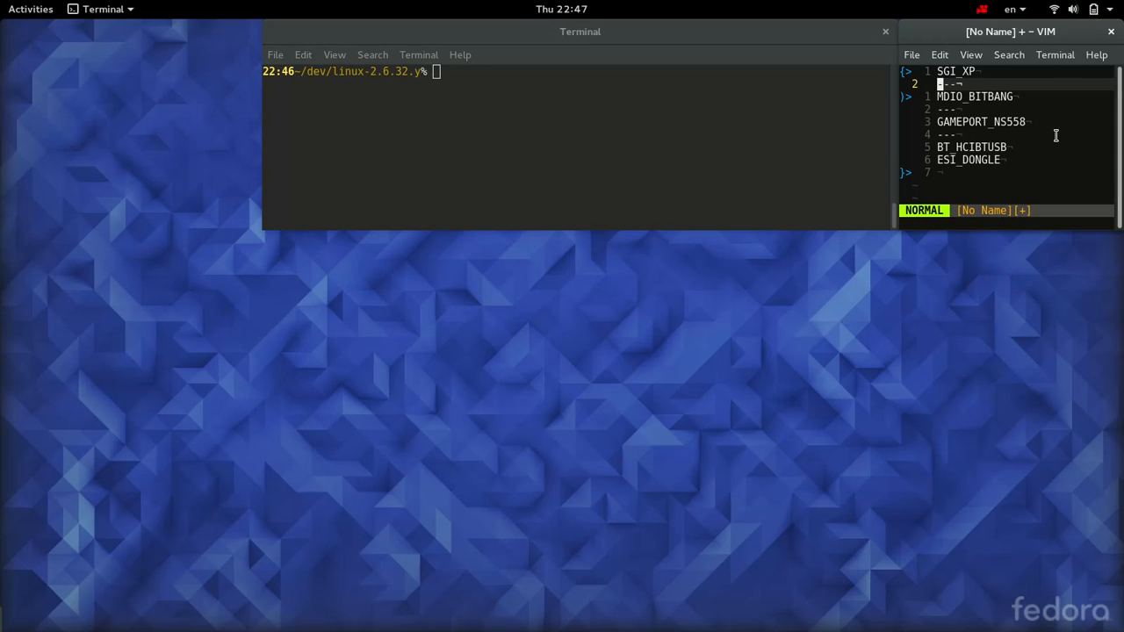
pyautogui.click(854, 124)
pyautogui.write('make xconfig')
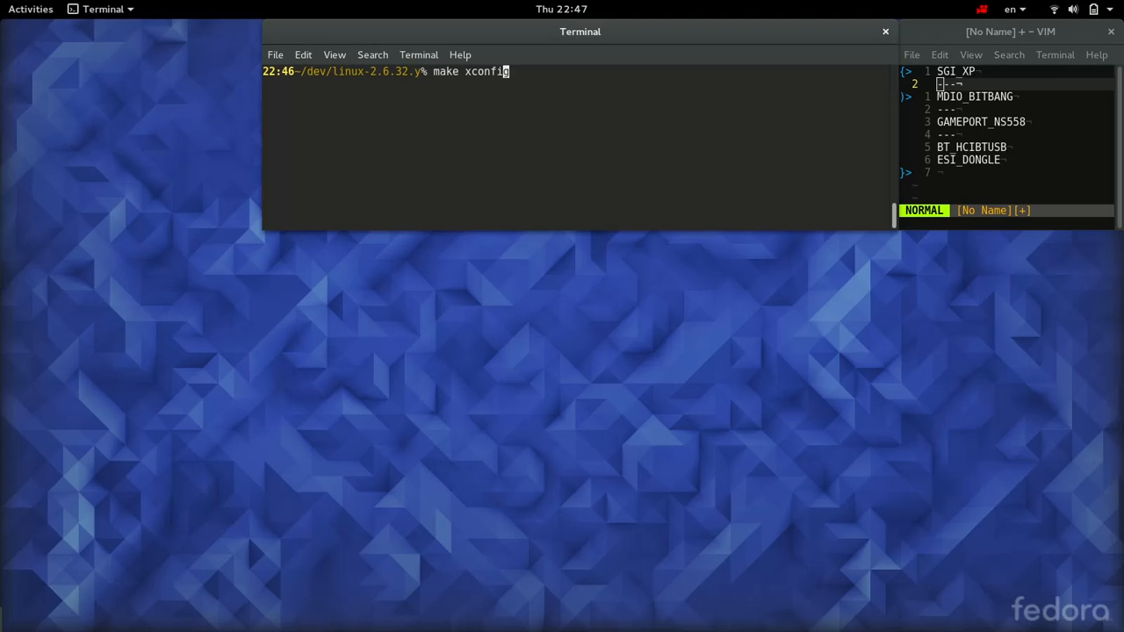
pyautogui.press('Return')
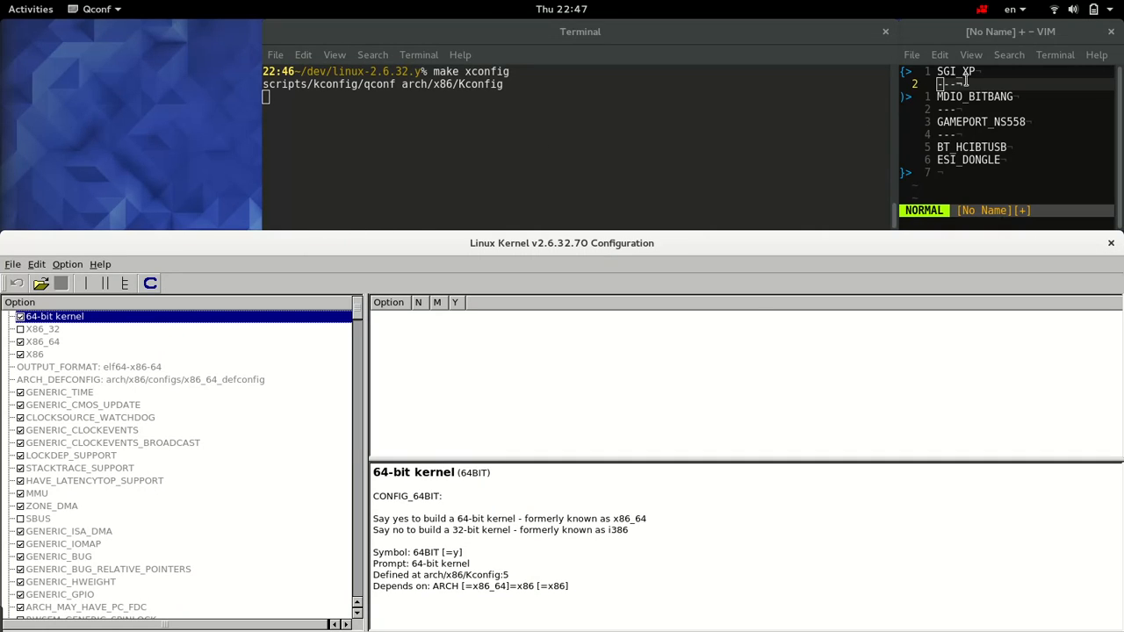
# Step: Search the configuration for SGI_XP and go to its option, "Support communication between SGI SSIs", in the configuration tree
pyautogui.click(44, 265)
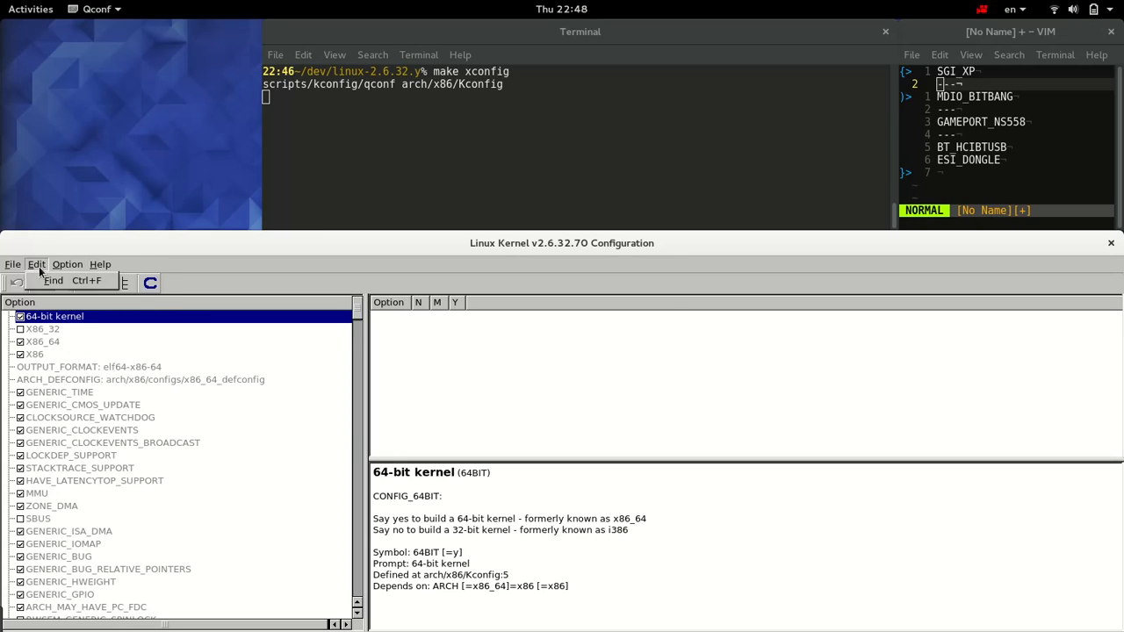
pyautogui.click(42, 284)
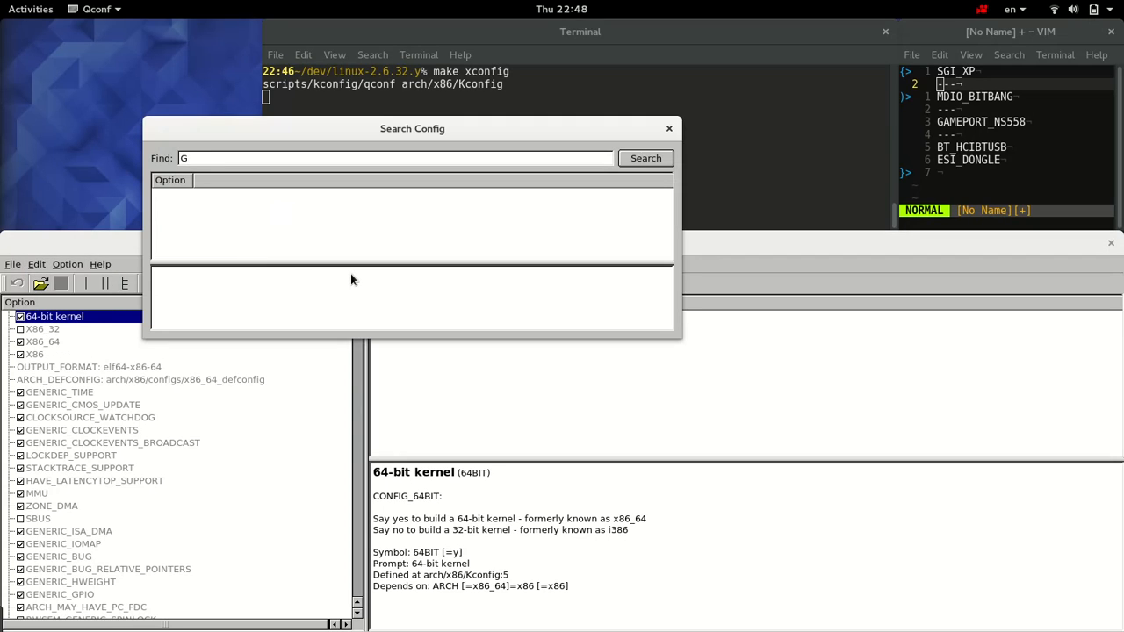
pyautogui.write('SGI_XP')
pyautogui.press('Return')
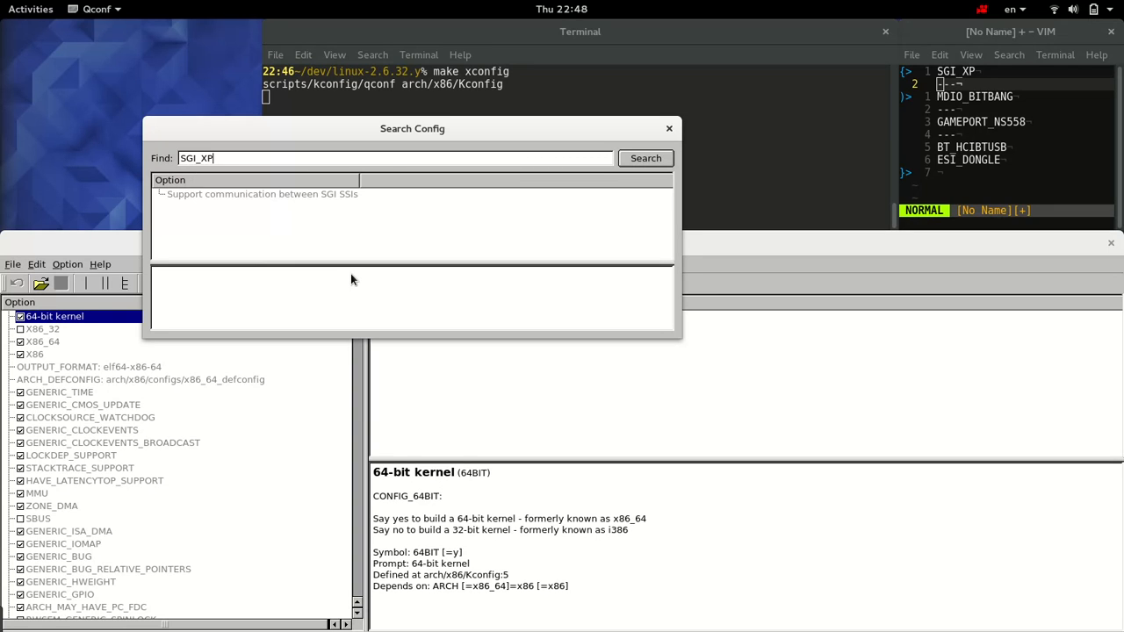
pyautogui.click(333, 194)
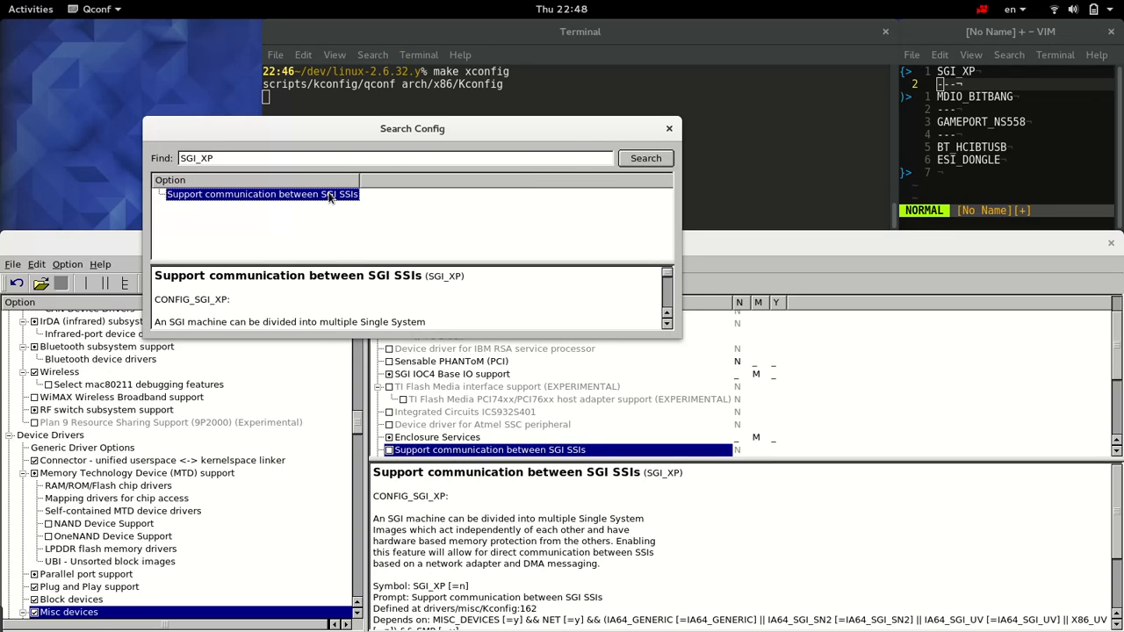
pyautogui.click(668, 130)
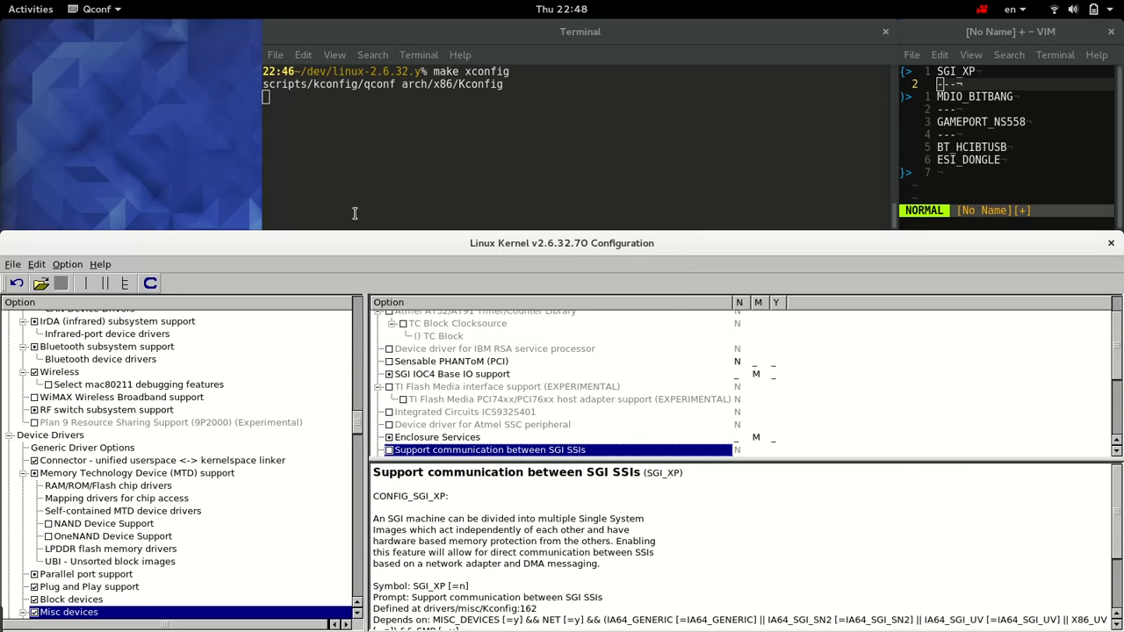
# Step: Show and widen the fix calculation area, add SGI_XP with the wanted value Y, and calculate its fixes
pyautogui.click(151, 284)
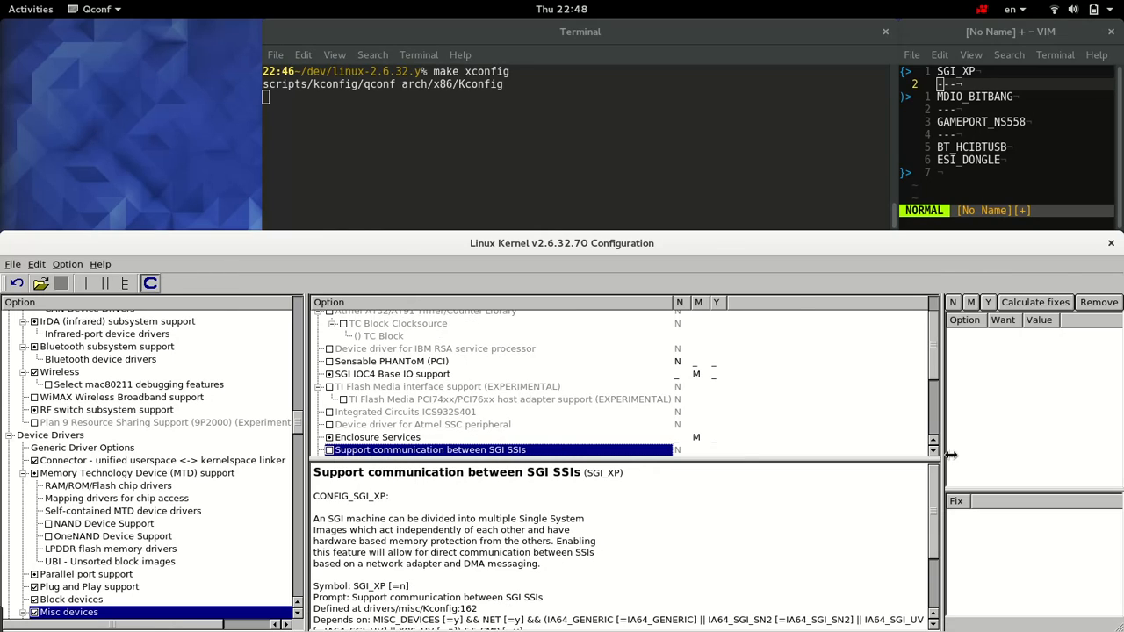
pyautogui.moveTo(948, 449); pyautogui.dragTo(867, 444)
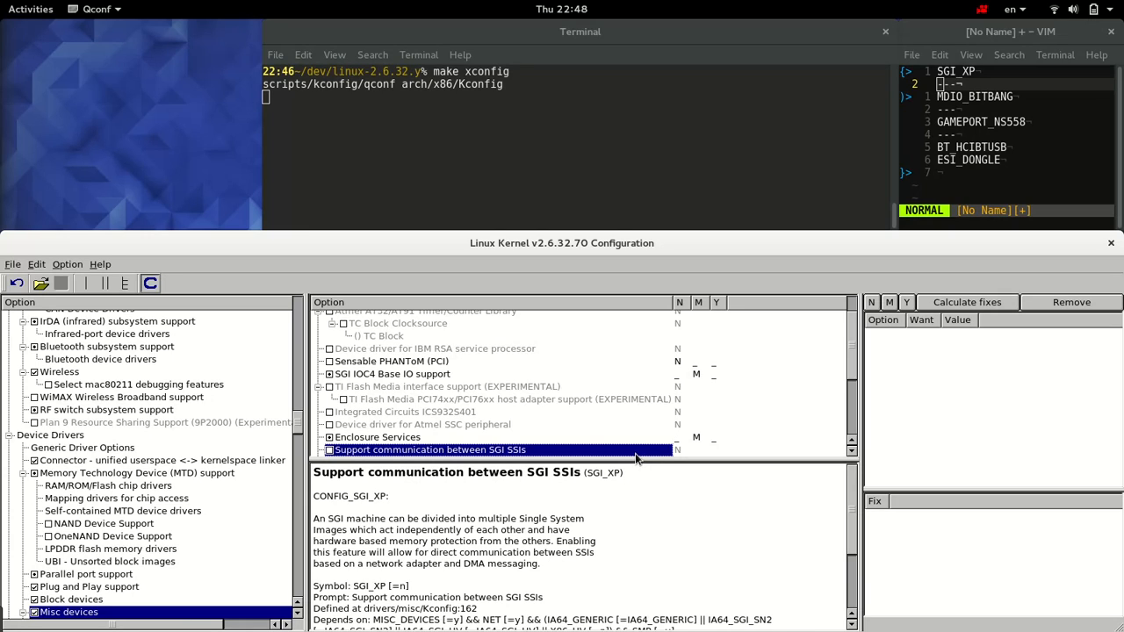
pyautogui.click(907, 303)
pyautogui.click(949, 336)
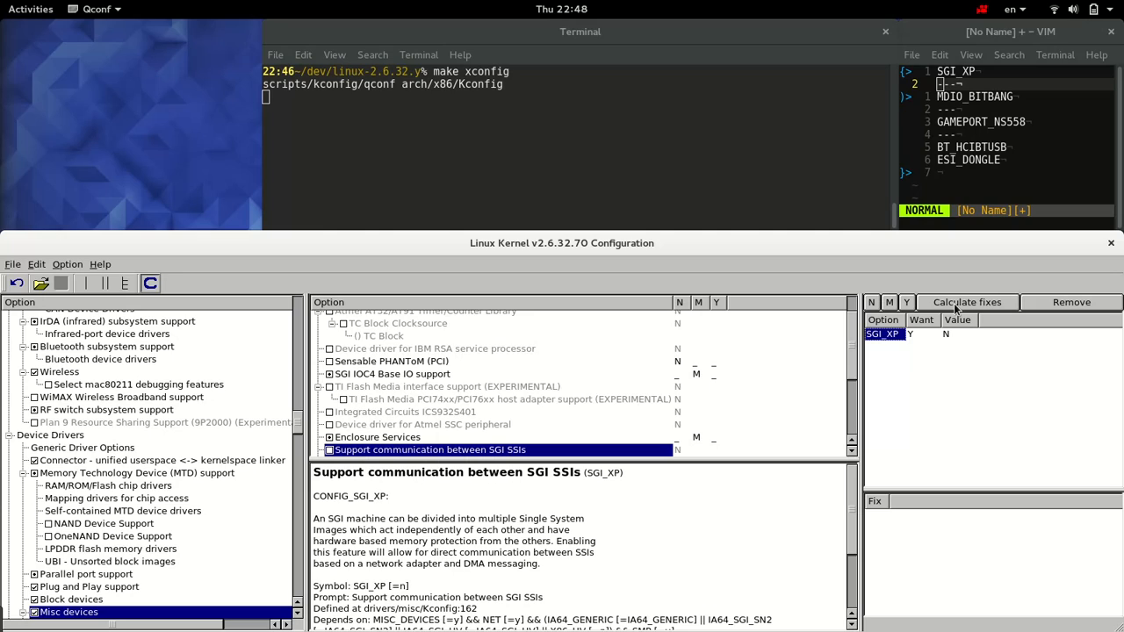
pyautogui.click(954, 303)
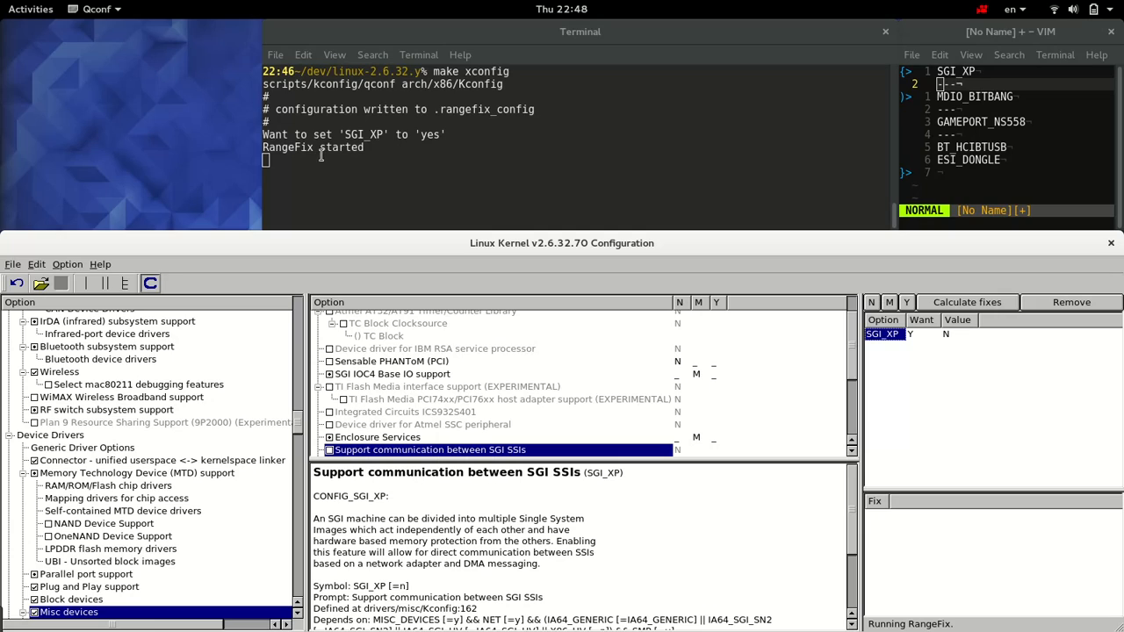
# Step: Examine the RangeFix request in the terminal and each assignment of the proposed fix for SGI_XP
pyautogui.doubleClick(364, 134)
pyautogui.doubleClick(431, 134)
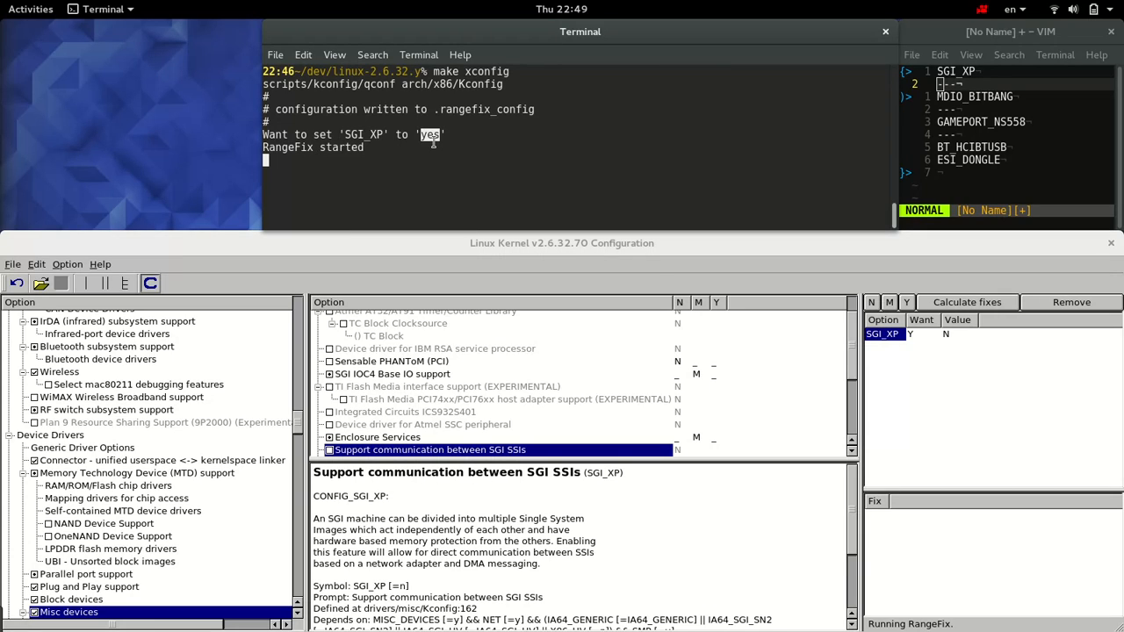
pyautogui.click(914, 372)
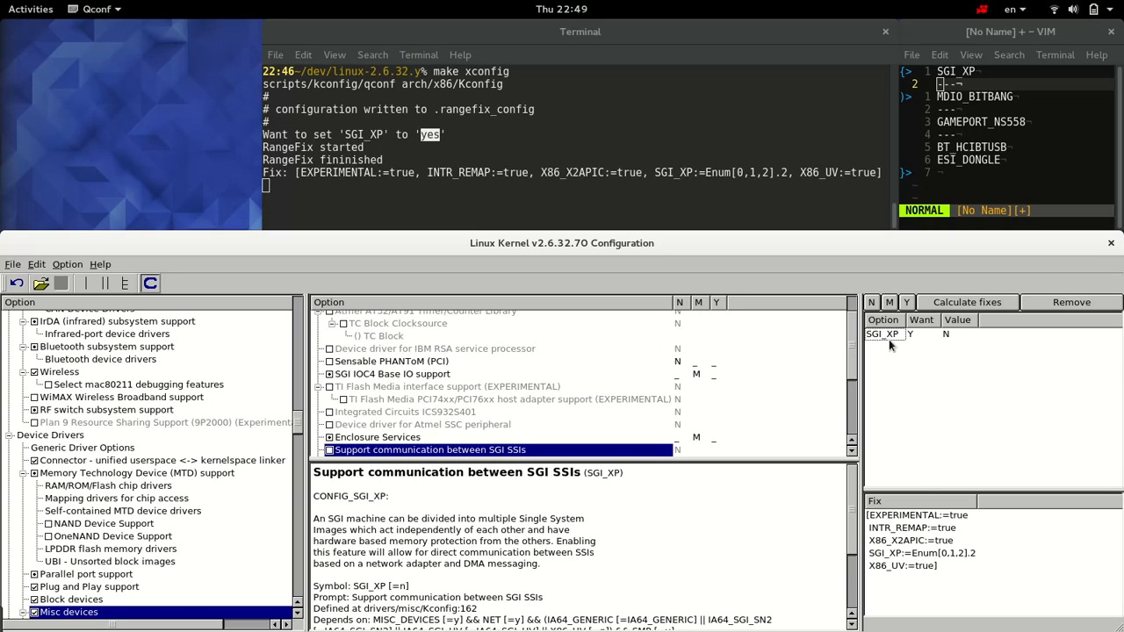
pyautogui.click(890, 555)
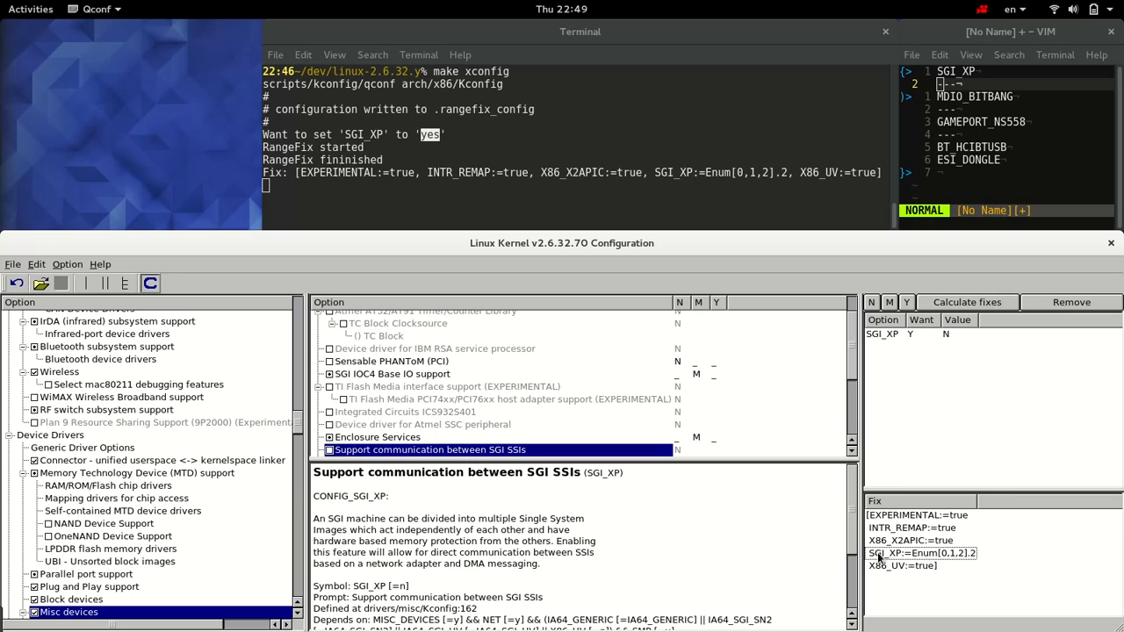
pyautogui.click(959, 518)
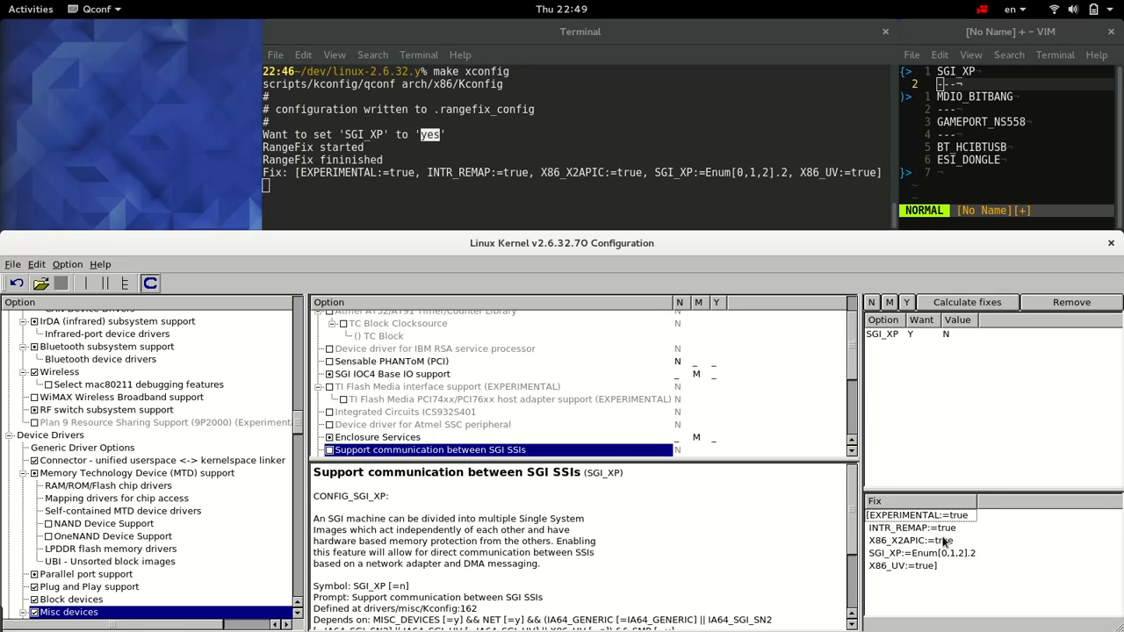
pyautogui.click(945, 530)
pyautogui.click(945, 541)
pyautogui.click(923, 564)
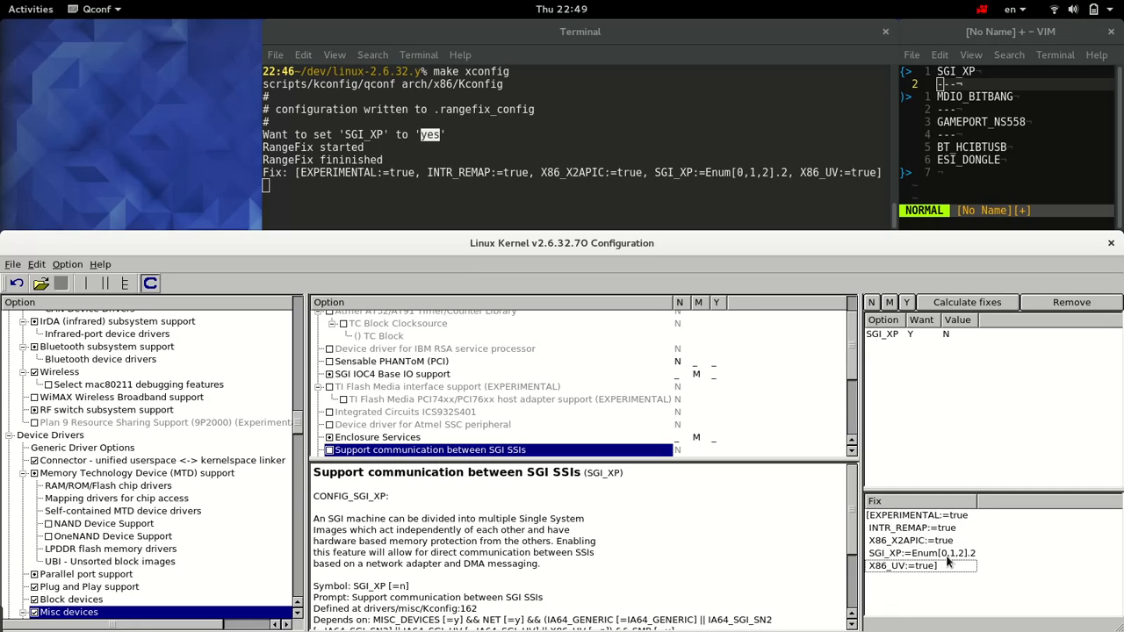
pyautogui.click(945, 556)
pyautogui.click(914, 338)
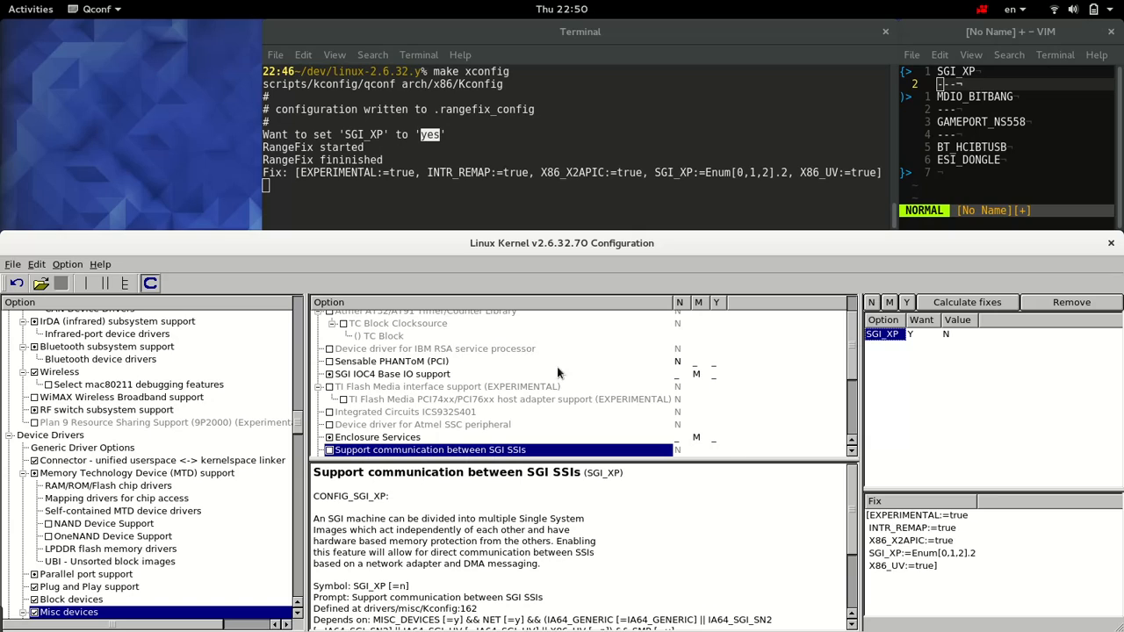
# Step: Search the configuration for "experimental" and enable "Prompt for development and/or incomplete code/drivers"
pyautogui.click(37, 265)
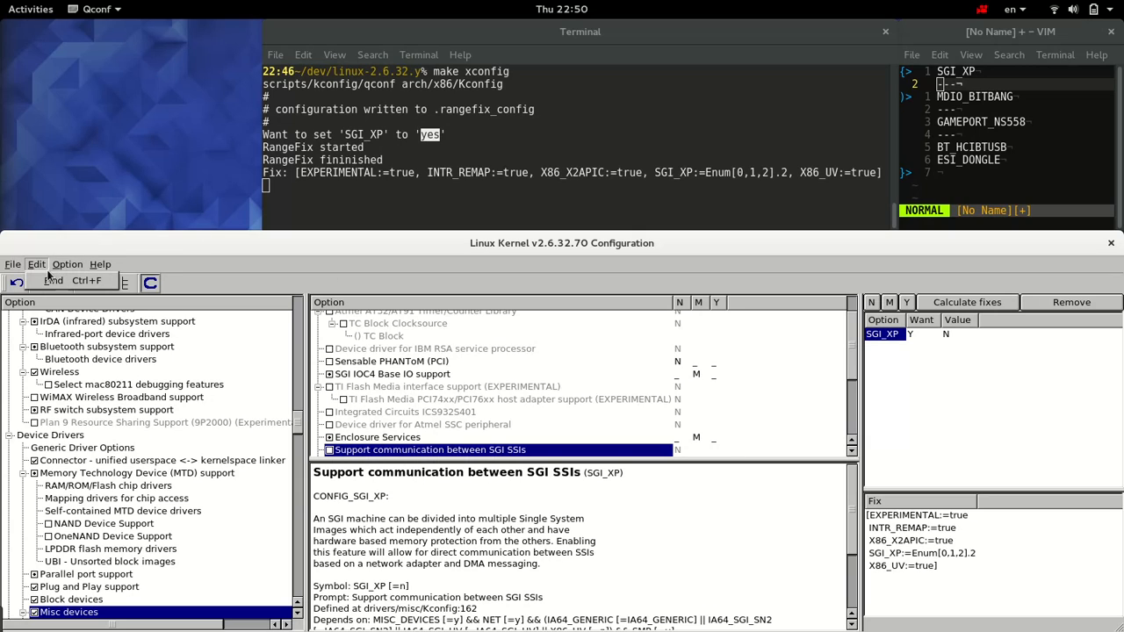
pyautogui.click(52, 280)
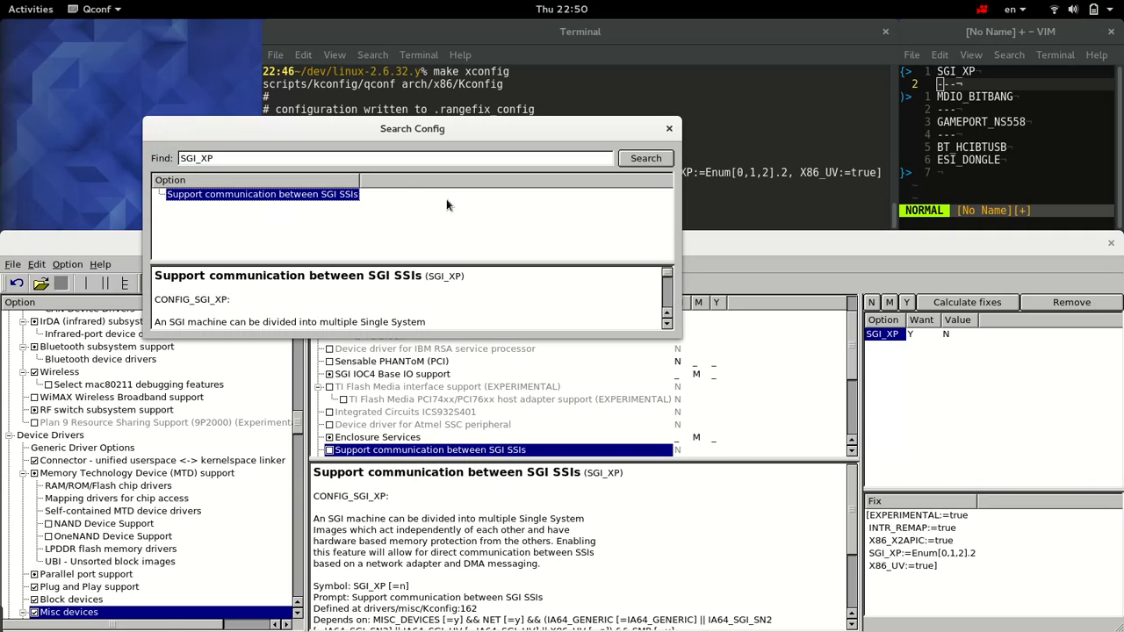
pyautogui.doubleClick(328, 162)
pyautogui.write('exper')
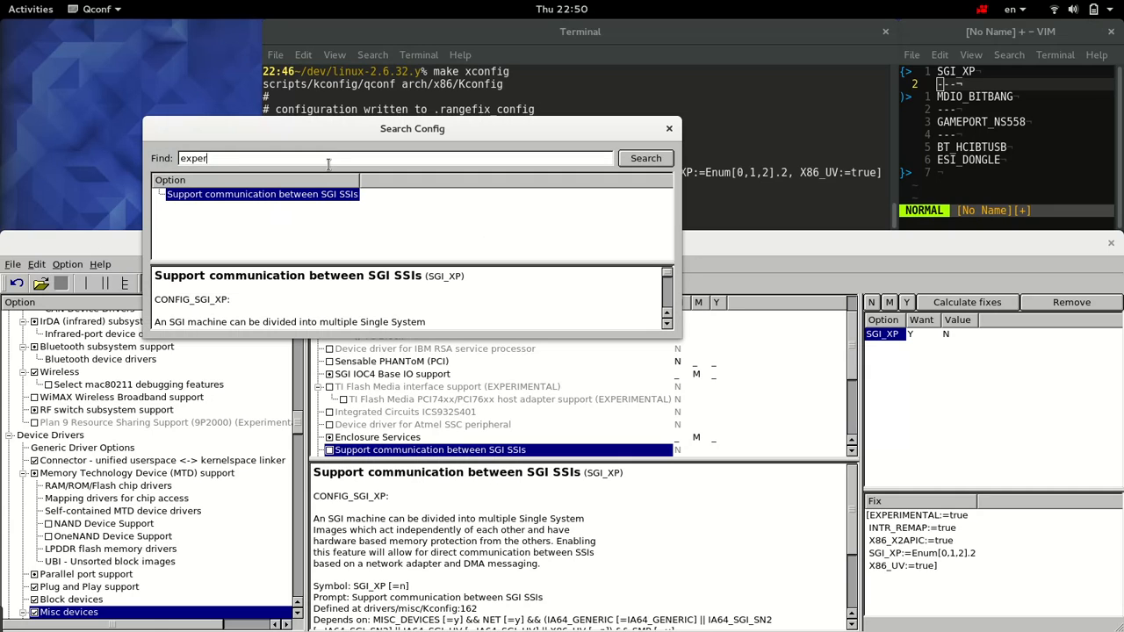
pyautogui.write('imental')
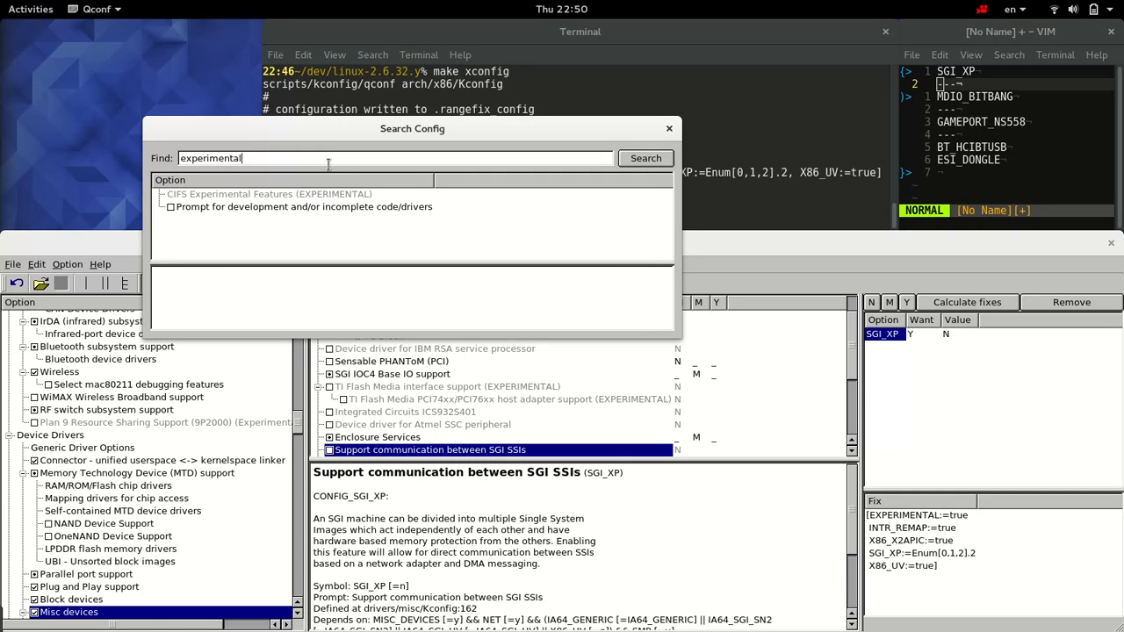
pyautogui.click(330, 209)
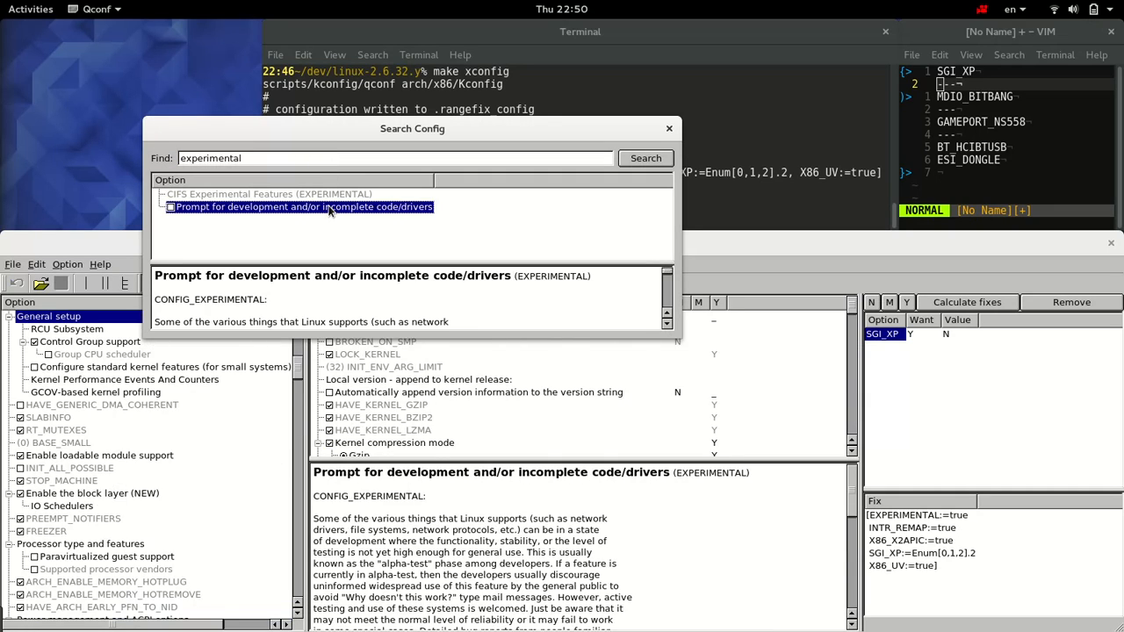
pyautogui.click(171, 209)
# Step: Search the configuration for "intr_remap" and enable "Support for Interrupt Remapping (EXPERIMENTAL)"
pyautogui.doubleClick(233, 160)
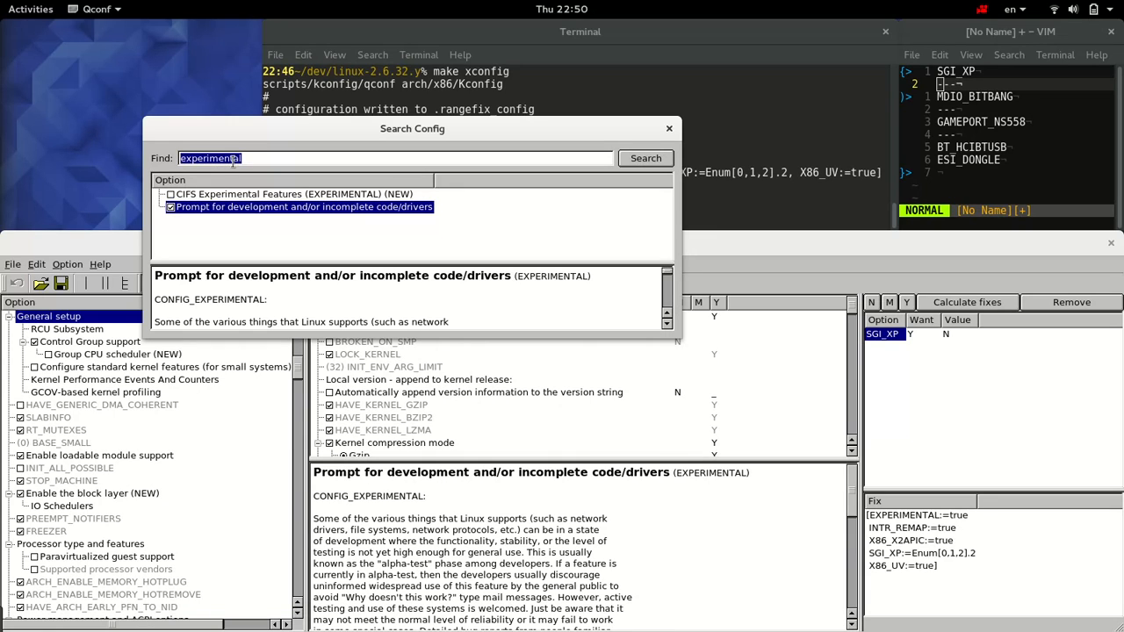
pyautogui.write('intr')
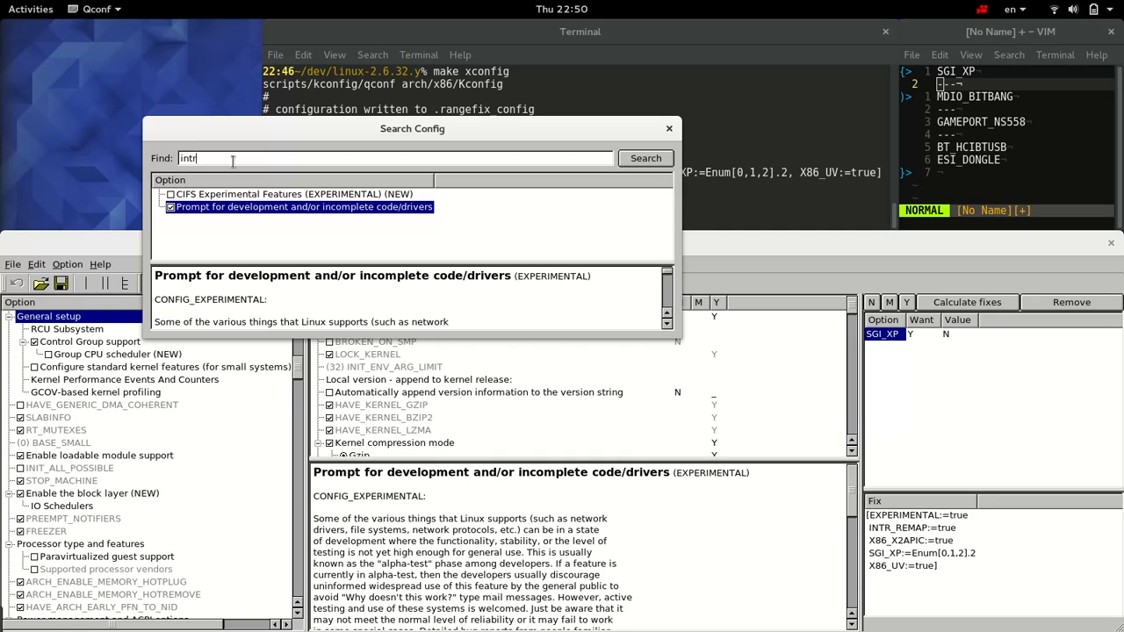
pyautogui.write('_remap')
pyautogui.press('Return')
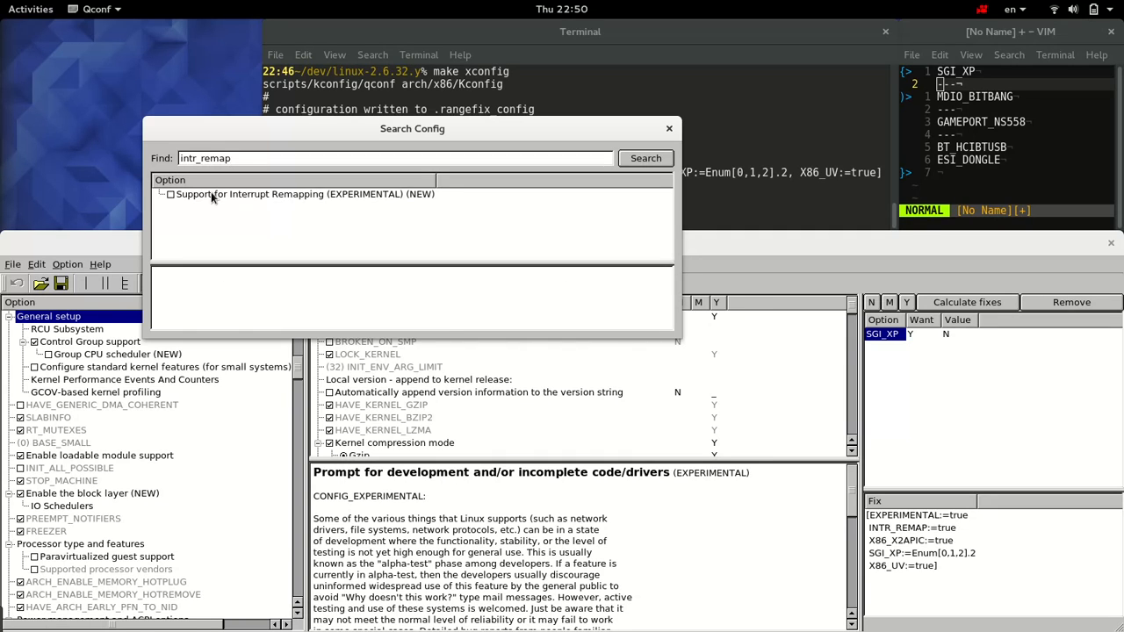
pyautogui.click(211, 193)
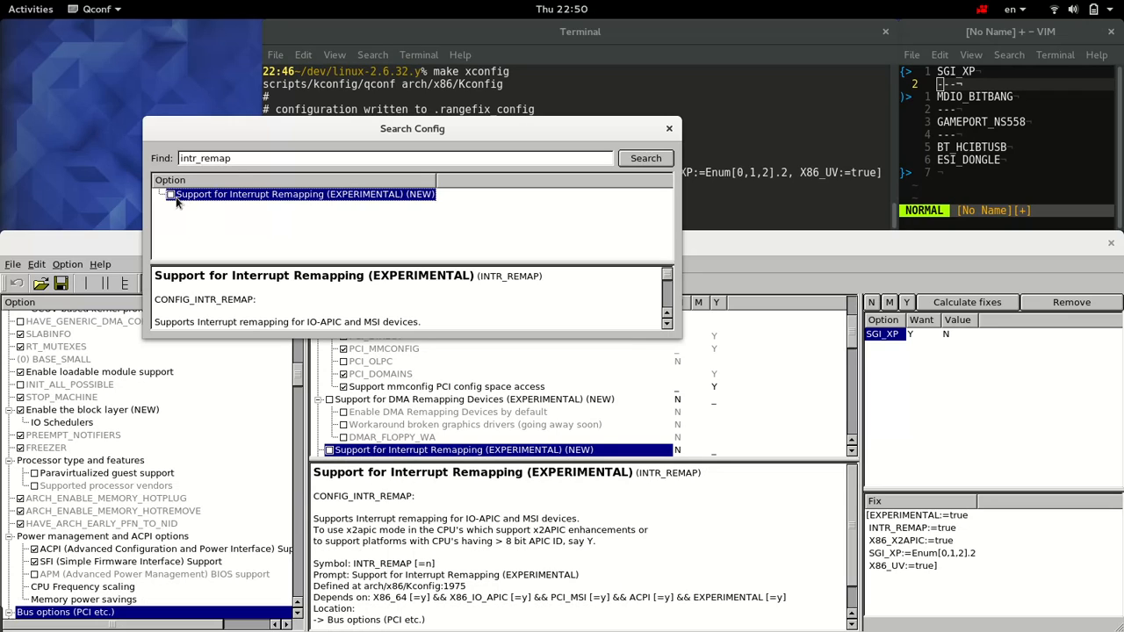
pyautogui.click(171, 195)
# Step: Search the configuration for "x86_x2apic" and enable "Support x2apic"
pyautogui.doubleClick(205, 160)
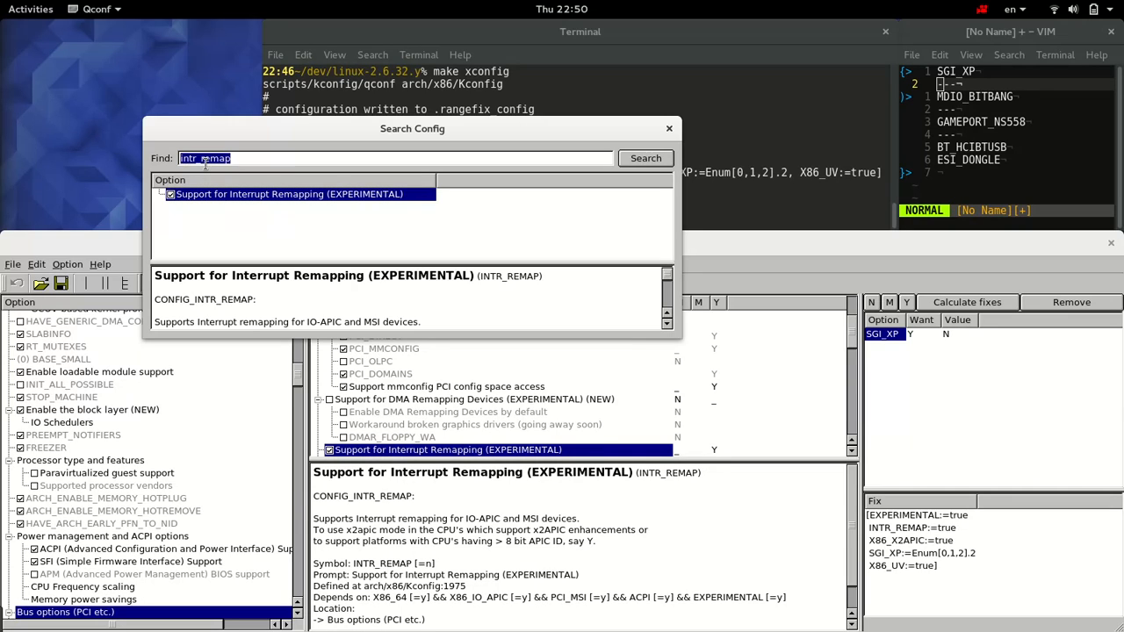
pyautogui.write('x86_x2apic')
pyautogui.press('Return')
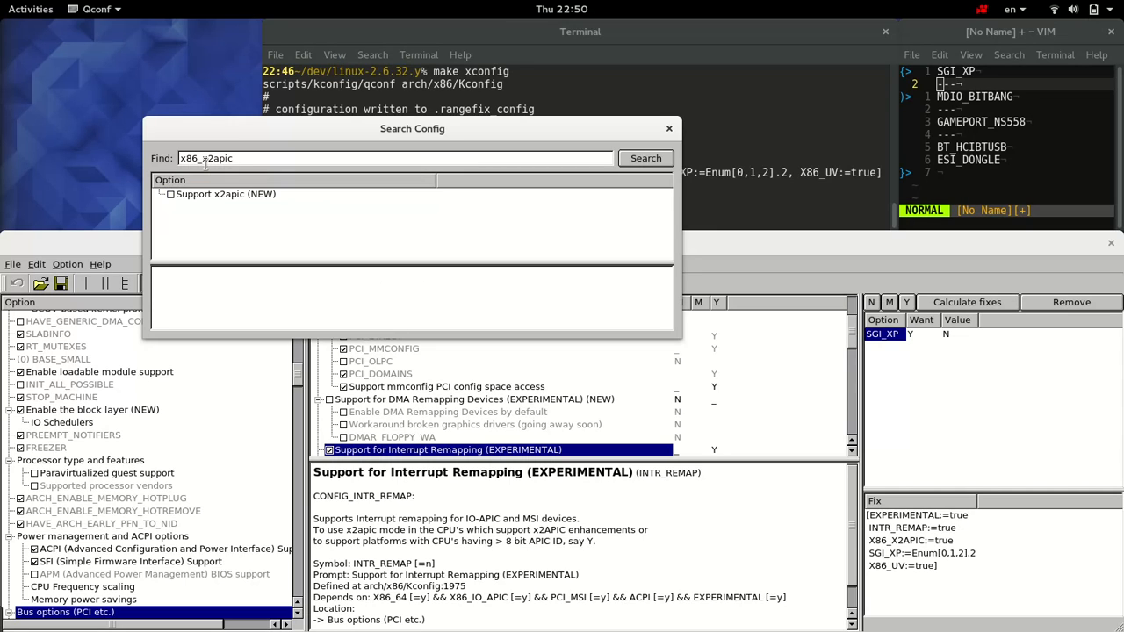
pyautogui.click(172, 197)
# Step: Search the configuration for "x86_uv" and enable "SGI Ultraviolet"
pyautogui.doubleClick(230, 161)
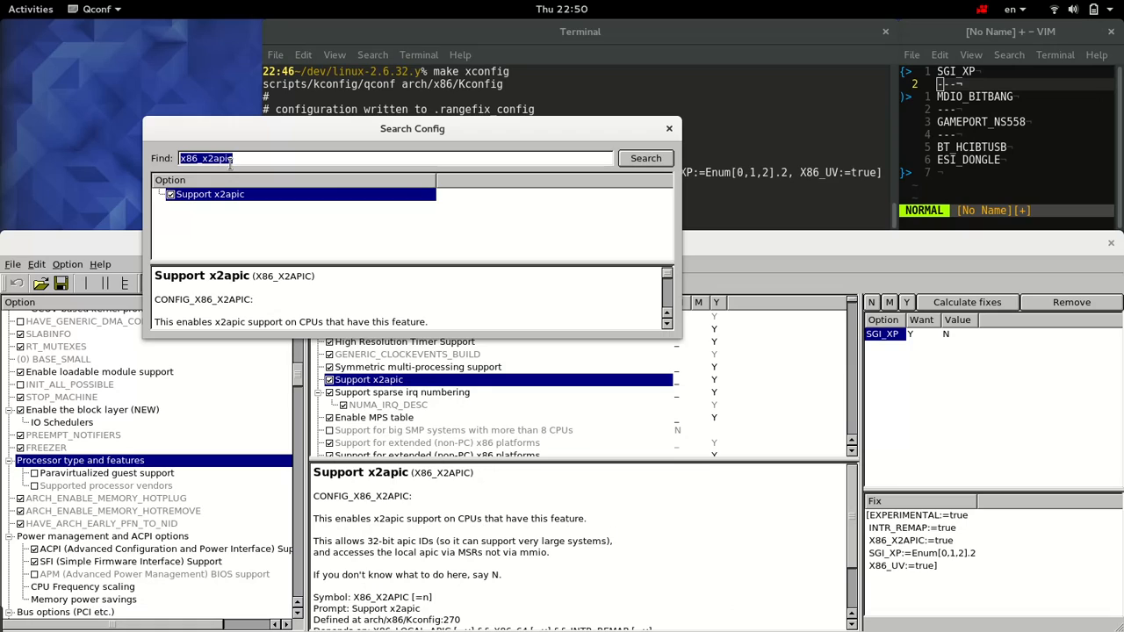
pyautogui.write('x86_uv')
pyautogui.press('Return')
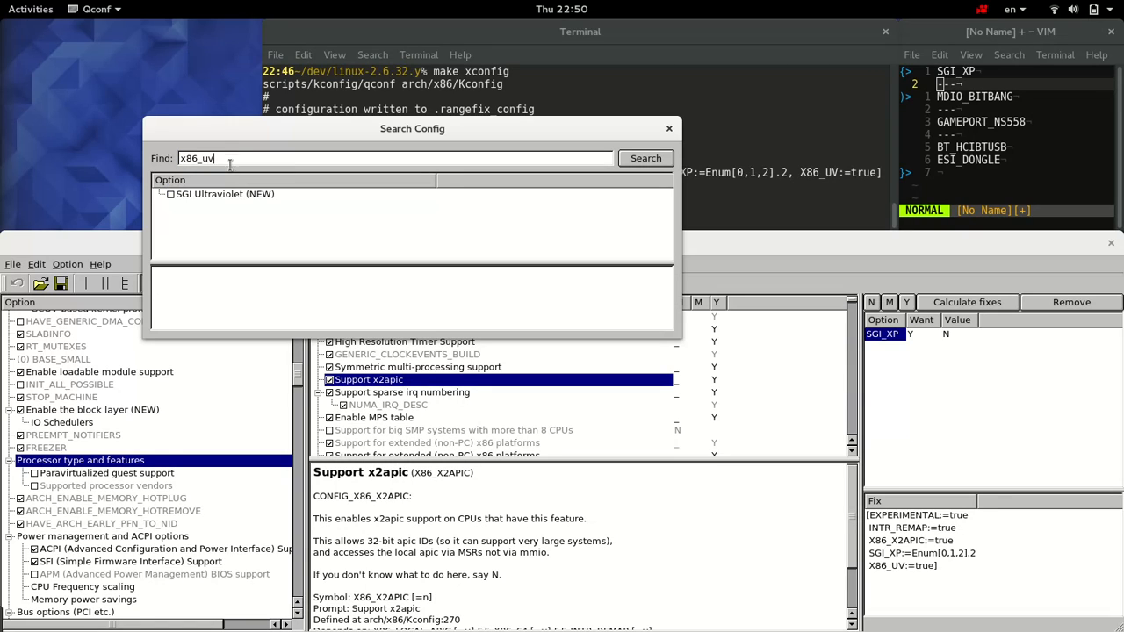
pyautogui.click(173, 194)
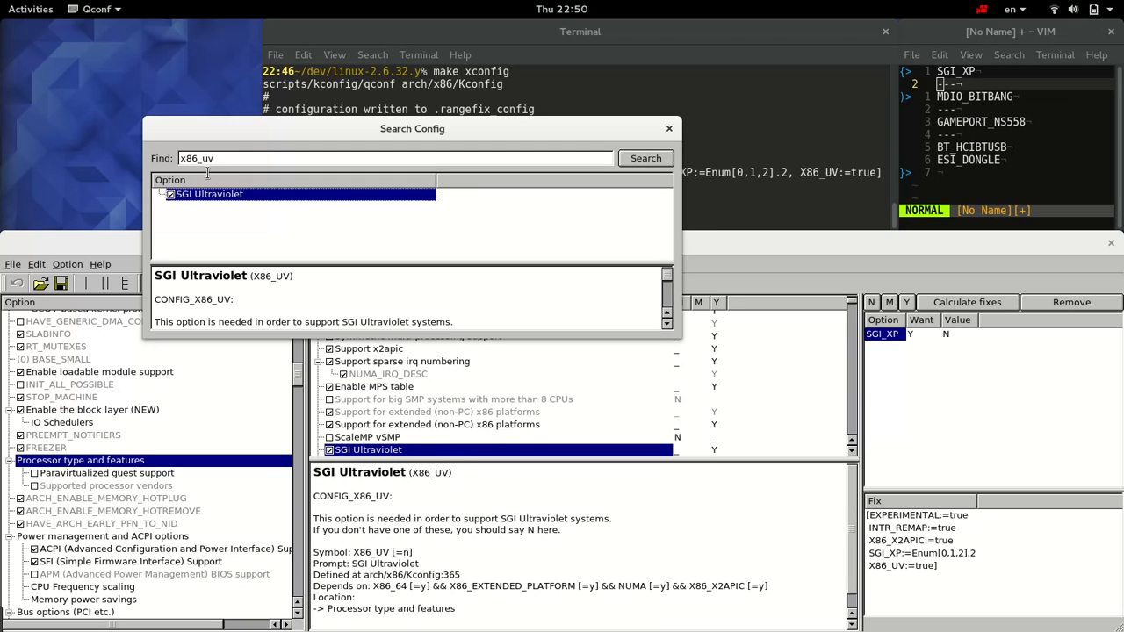
# Step: Search for "sgi_xp", set "Support communication between SGI SSIs" to Y, and check its value among the wanted options
pyautogui.doubleClick(206, 164)
pyautogui.write('sgi_xp')
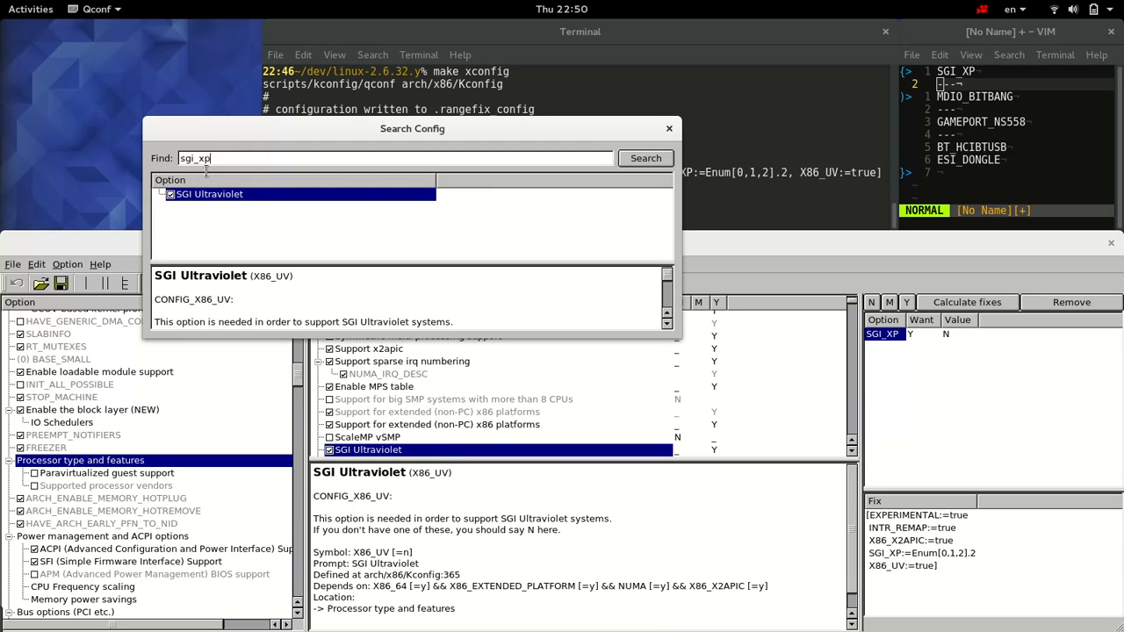
pyautogui.press('Return')
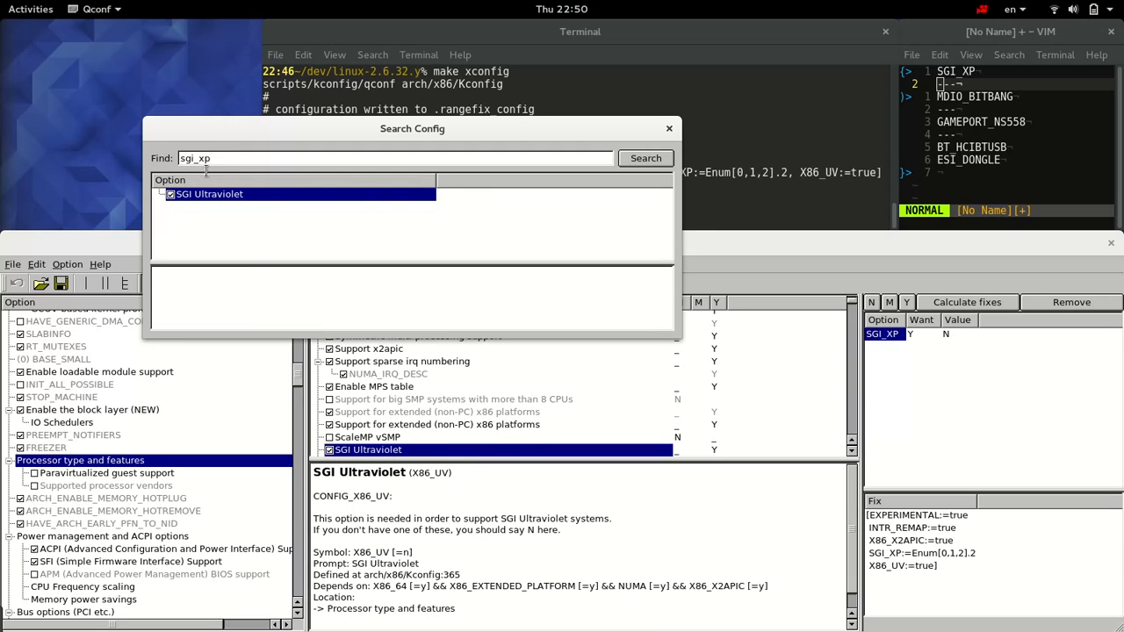
pyautogui.click(192, 196)
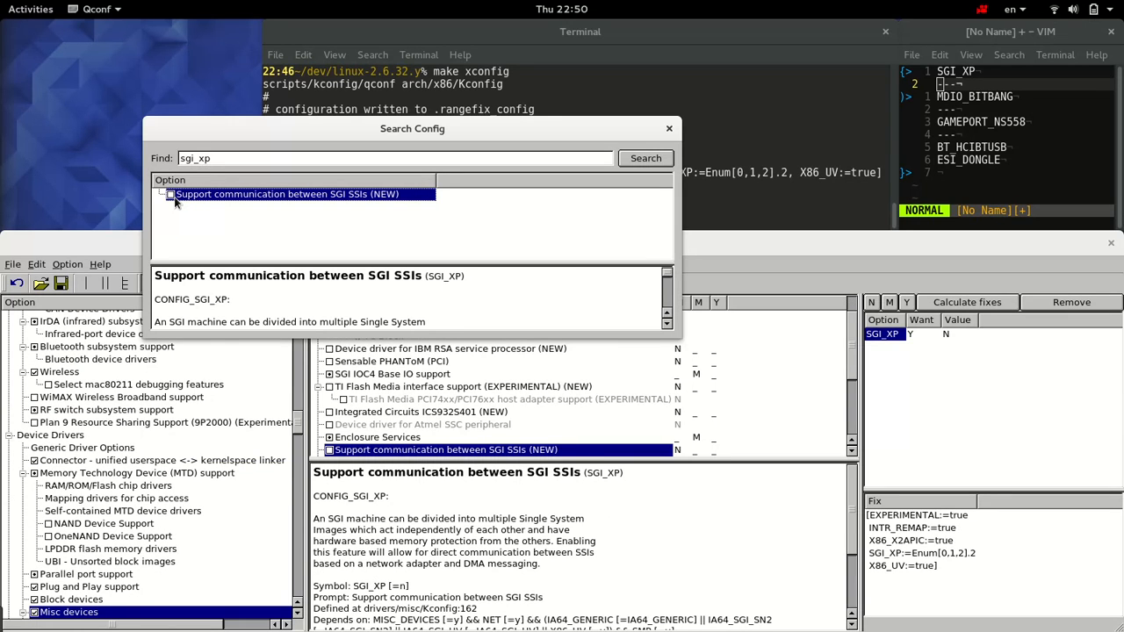
pyautogui.click(172, 196)
pyautogui.click(173, 196)
pyautogui.click(948, 337)
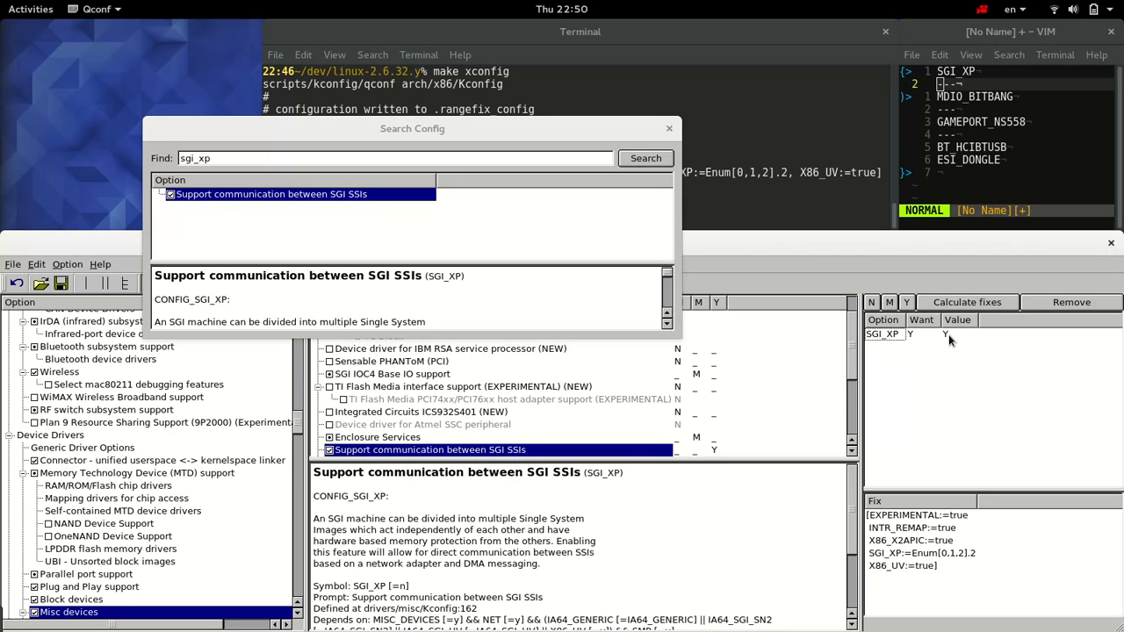
# Step: Search the configuration for "mdio_bitbang" to locate "Support for bitbanged MDIO buses"
pyautogui.click(669, 130)
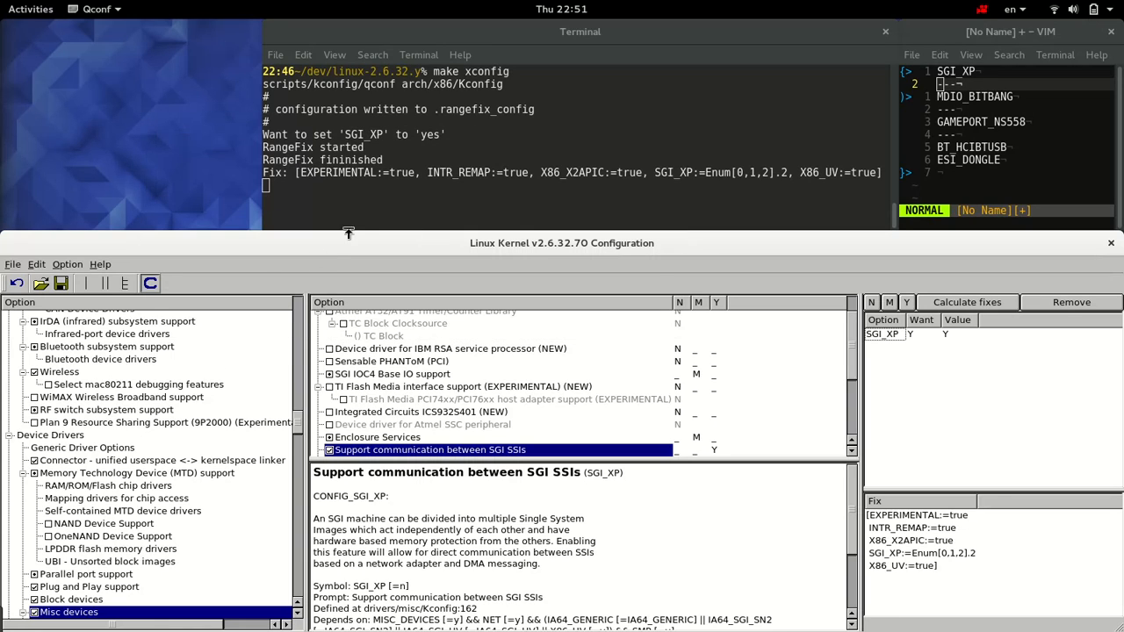
pyautogui.click(976, 106)
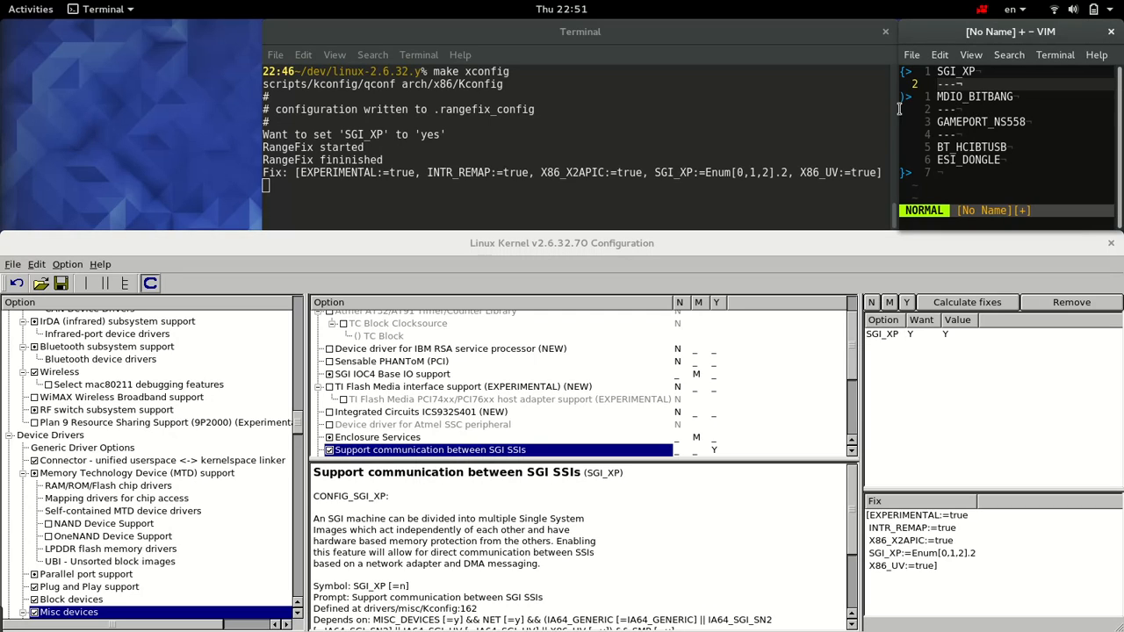
pyautogui.click(60, 264)
pyautogui.click(16, 265)
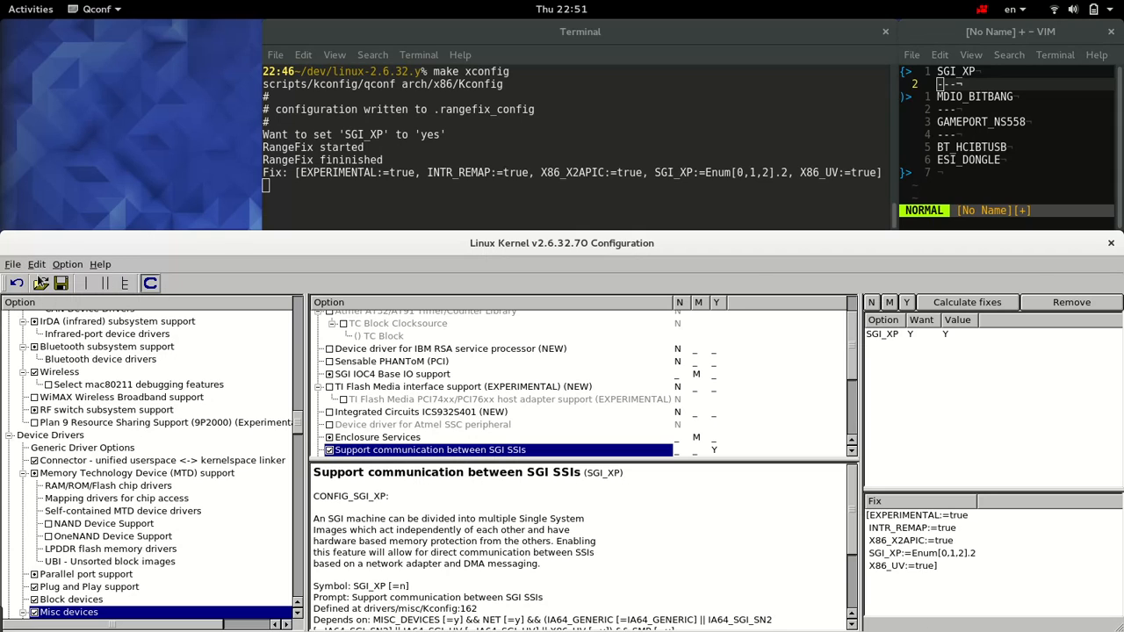
pyautogui.hotkey('ctrl', 'f')
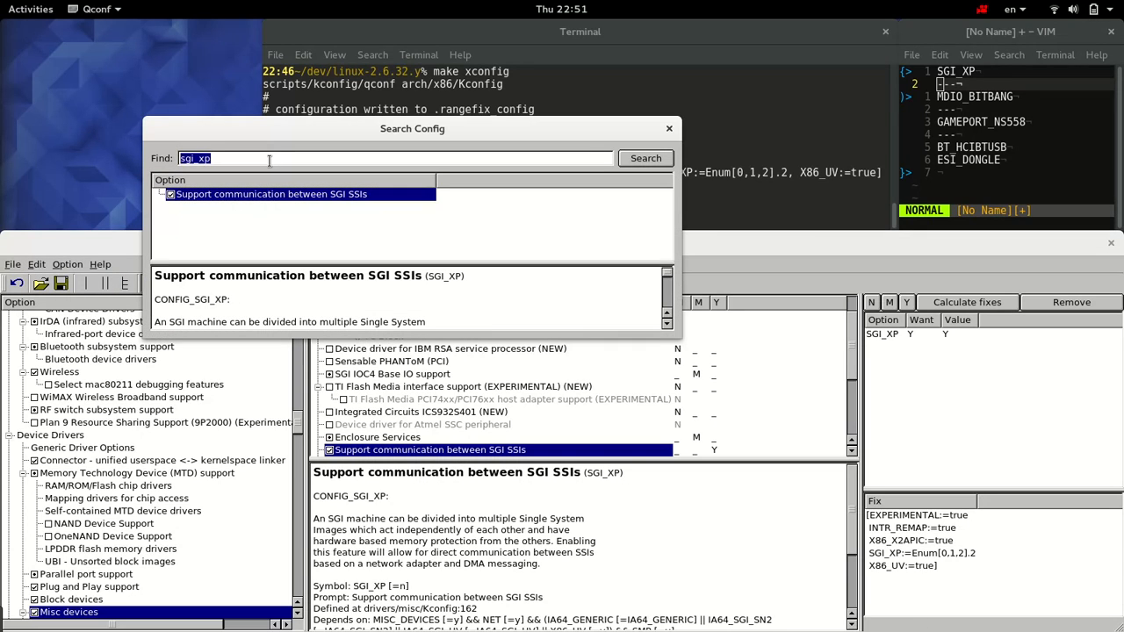
pyautogui.write('mdio_bitbang')
pyautogui.press('Return')
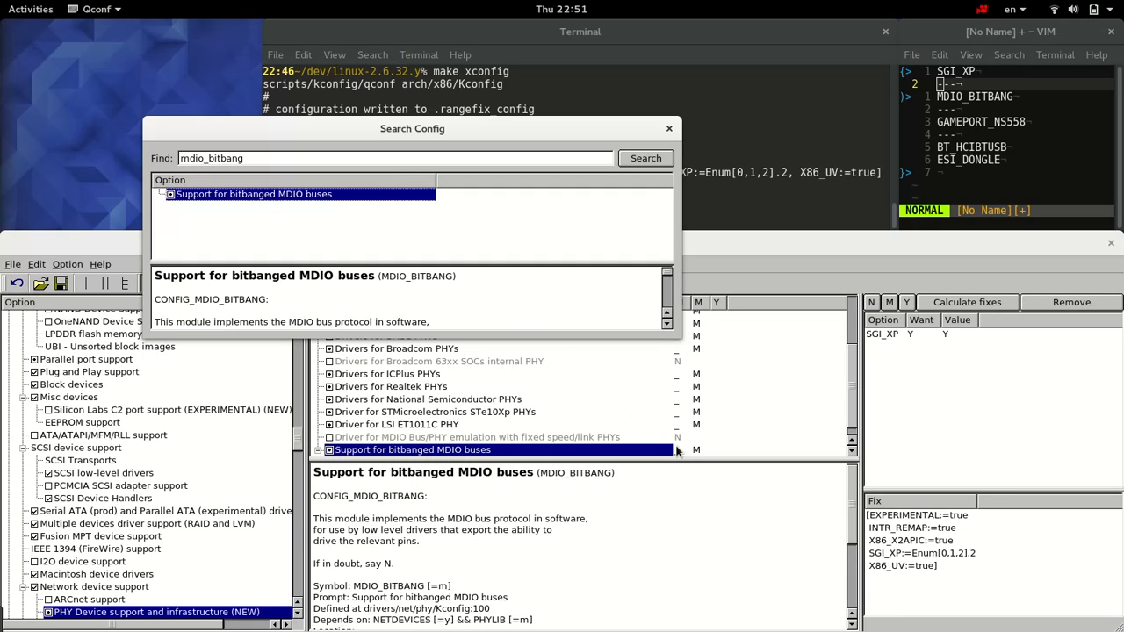
pyautogui.click(670, 128)
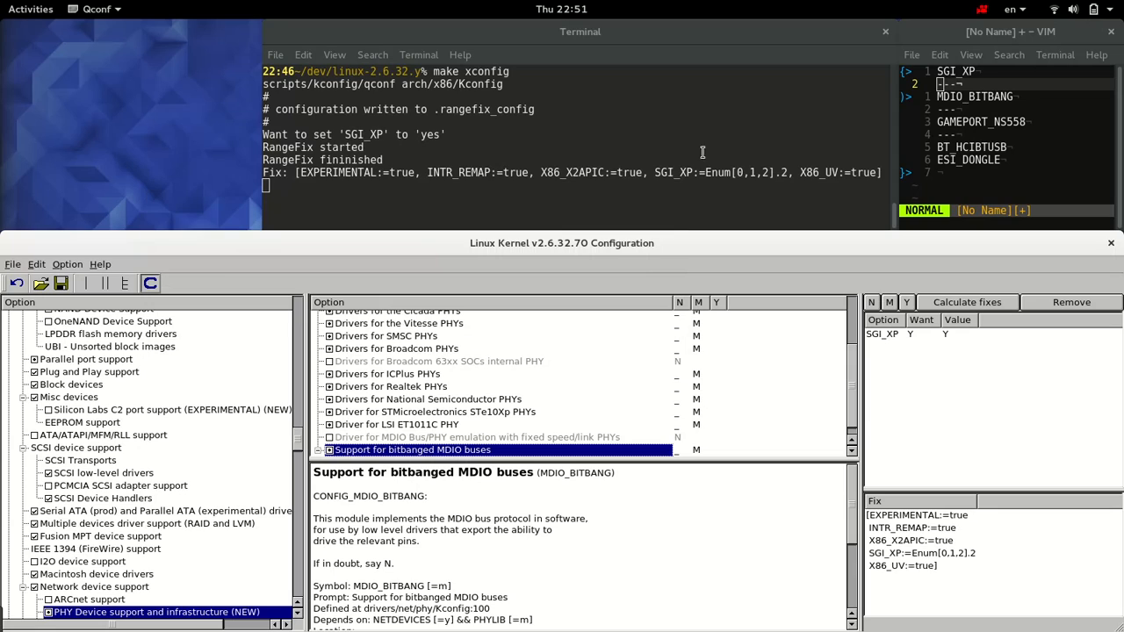
# Step: Add MDIO_BITBANG to the wanted options with the value Y and calculate its fixes
pyautogui.click(913, 306)
pyautogui.click(930, 340)
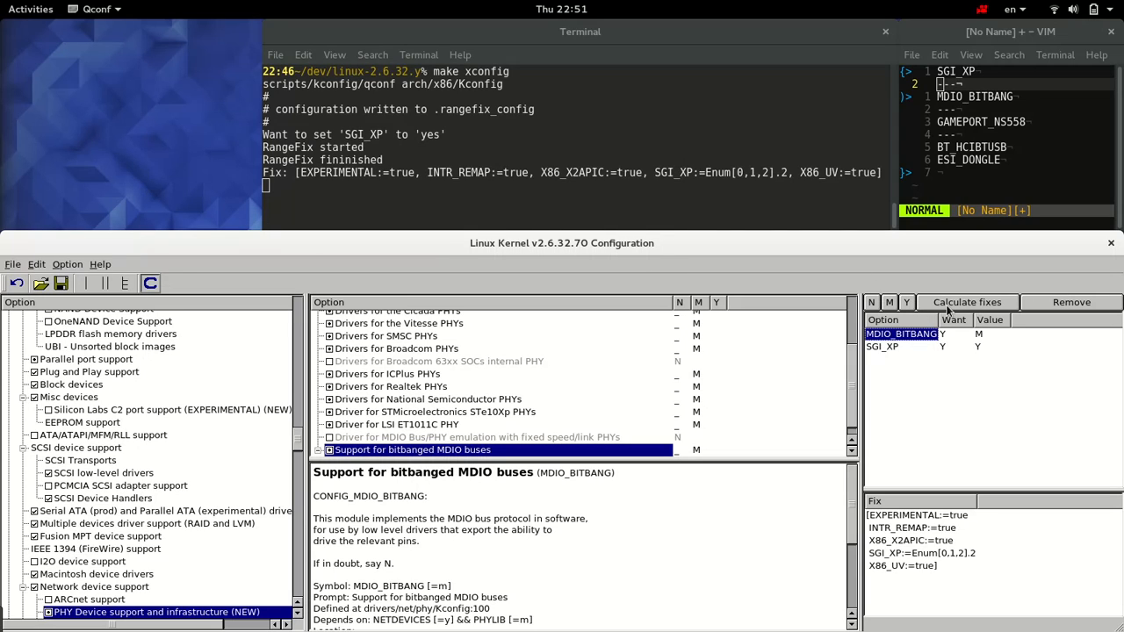
pyautogui.click(948, 305)
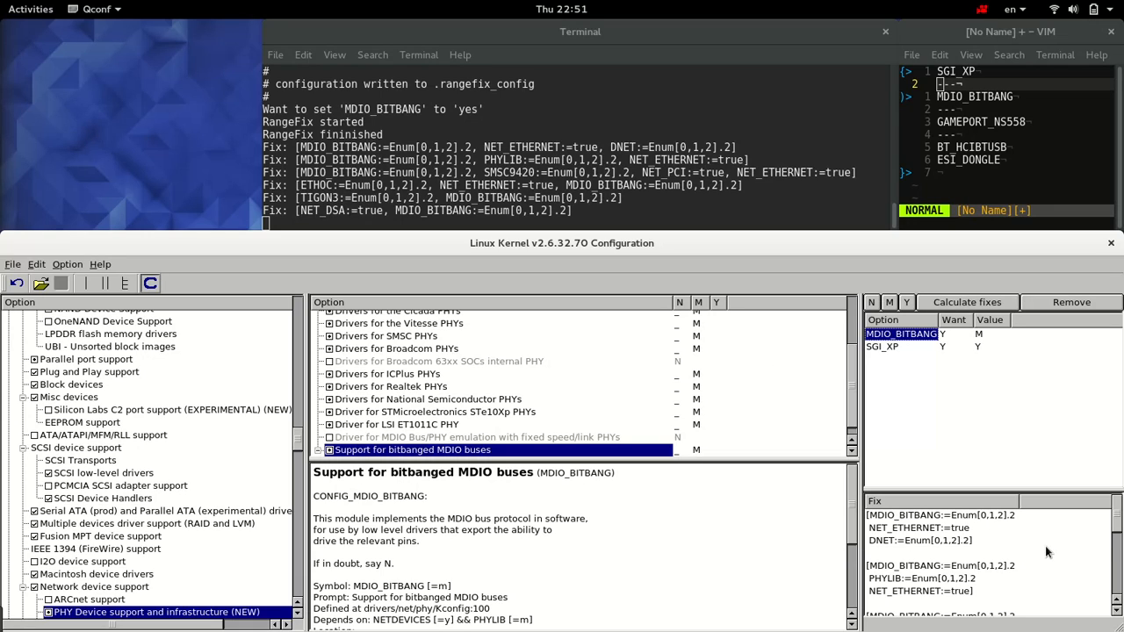
# Step: Examine the calculated fixes for MDIO_BITBANG, comparing the option changes each one requires, and pick out the TIGON3 fix
pyautogui.scroll(-5, 1046, 552)
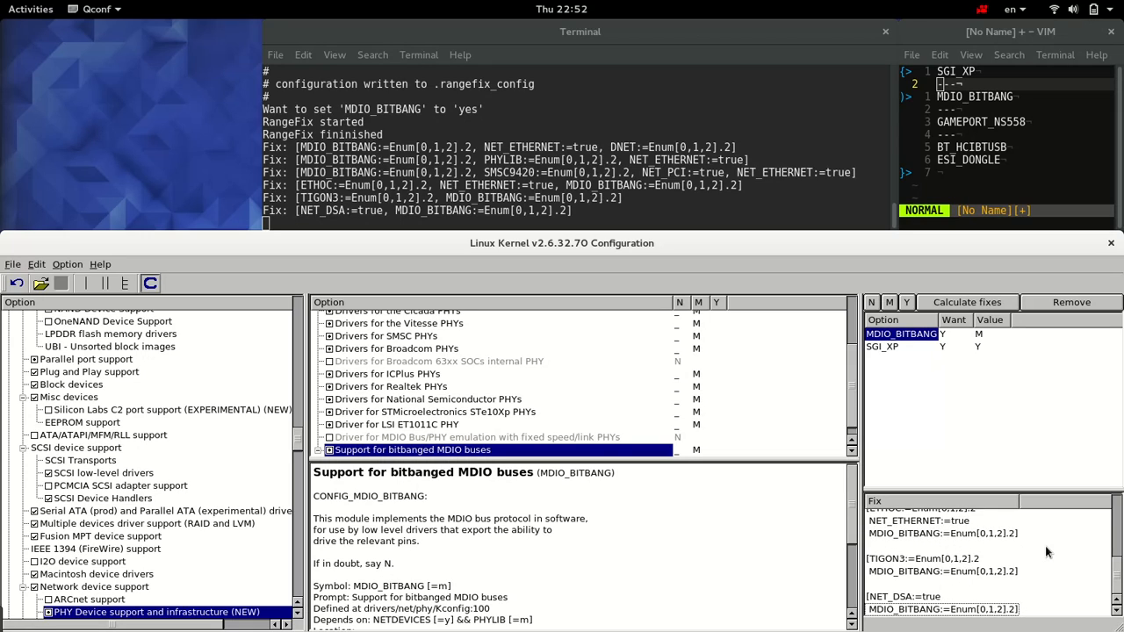
pyautogui.scroll(5, 1046, 551)
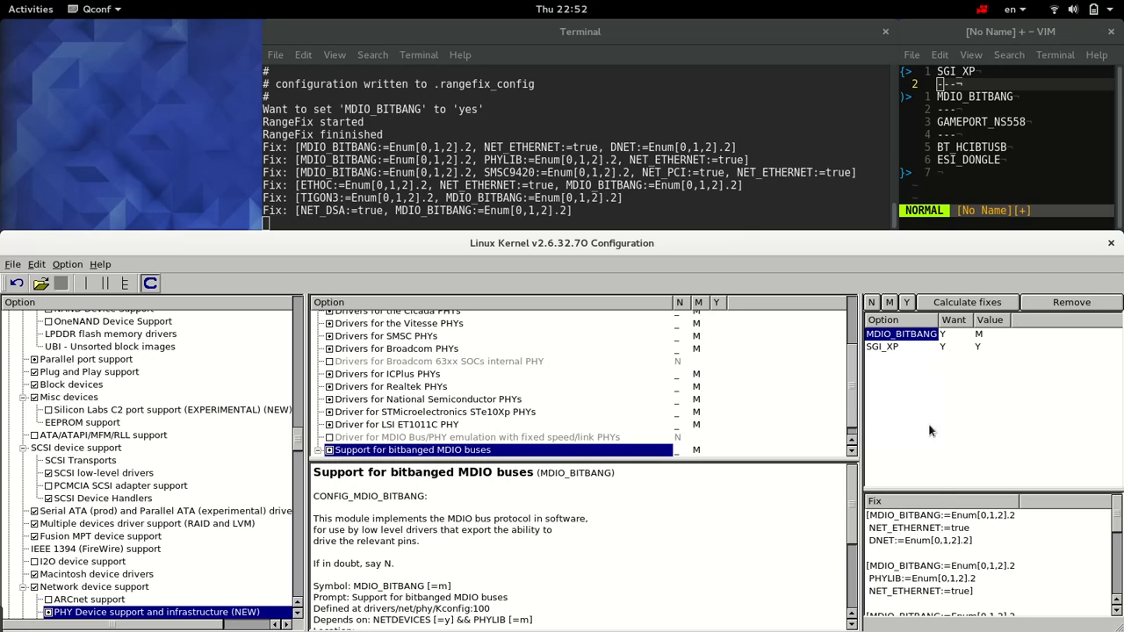
pyautogui.click(909, 522)
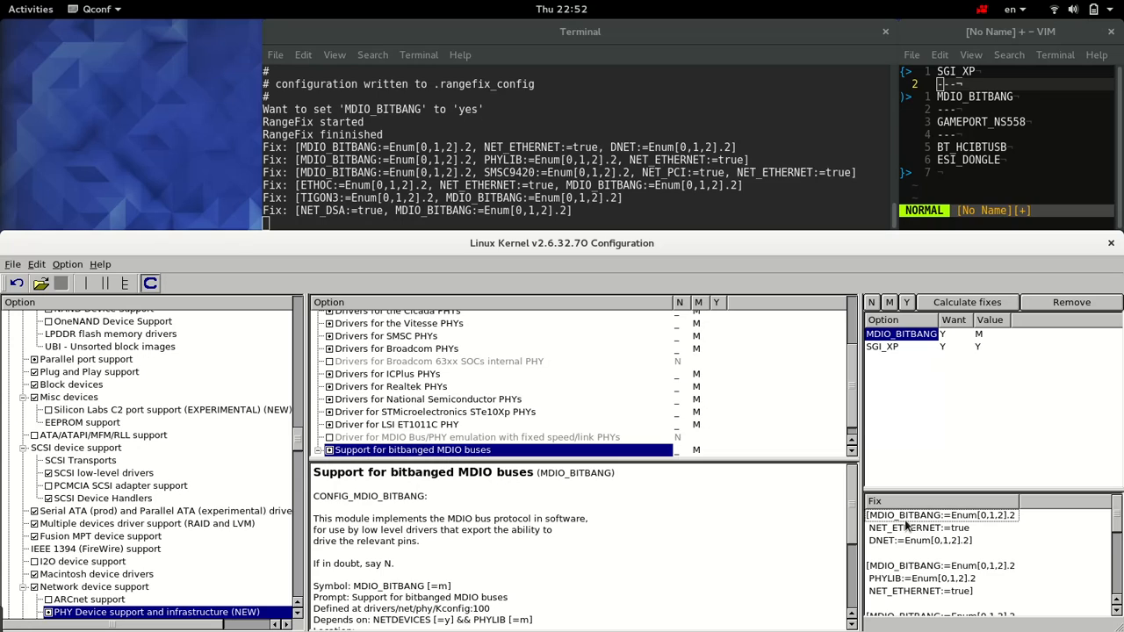
pyautogui.click(905, 572)
pyautogui.scroll(-1, 904, 573)
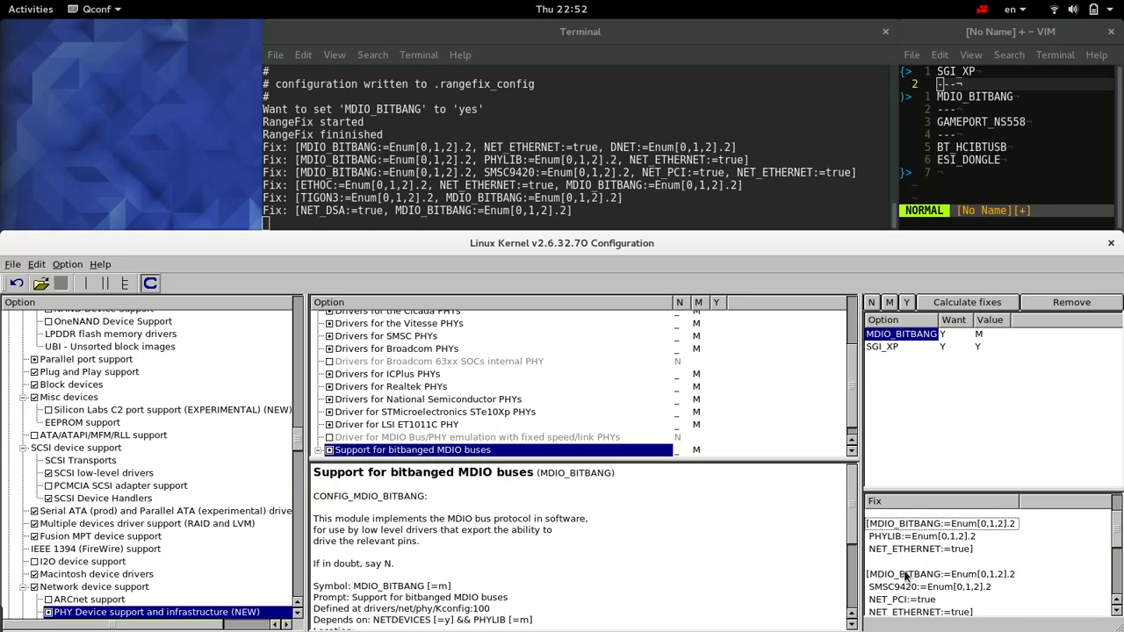
pyautogui.click(906, 575)
pyautogui.scroll(-1, 915, 580)
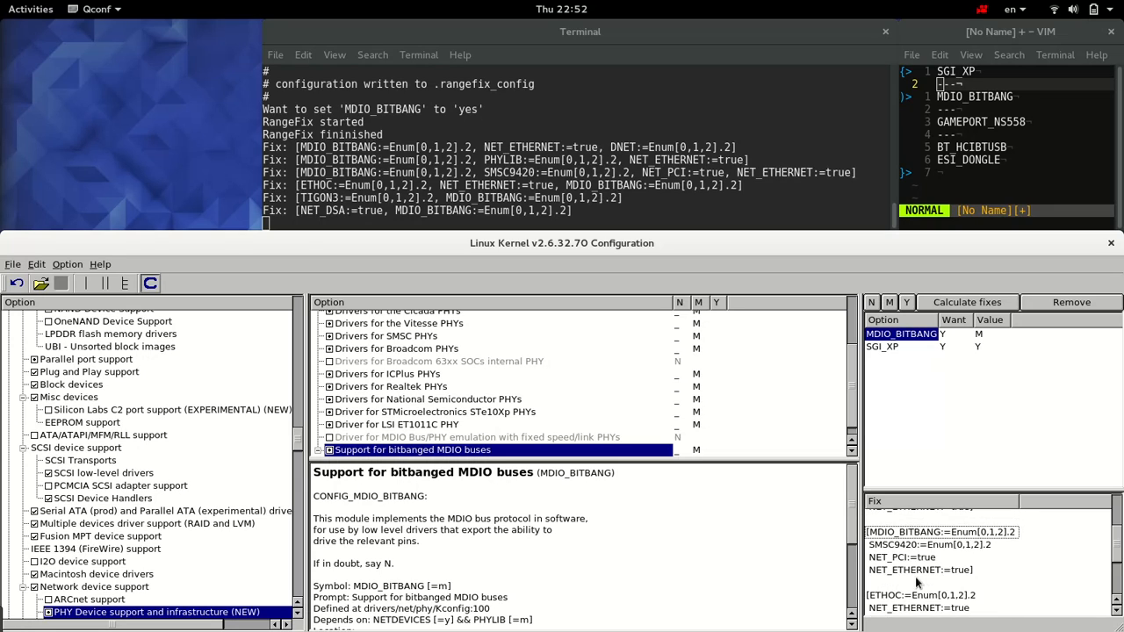
pyautogui.scroll(-1, 916, 581)
pyautogui.click(916, 580)
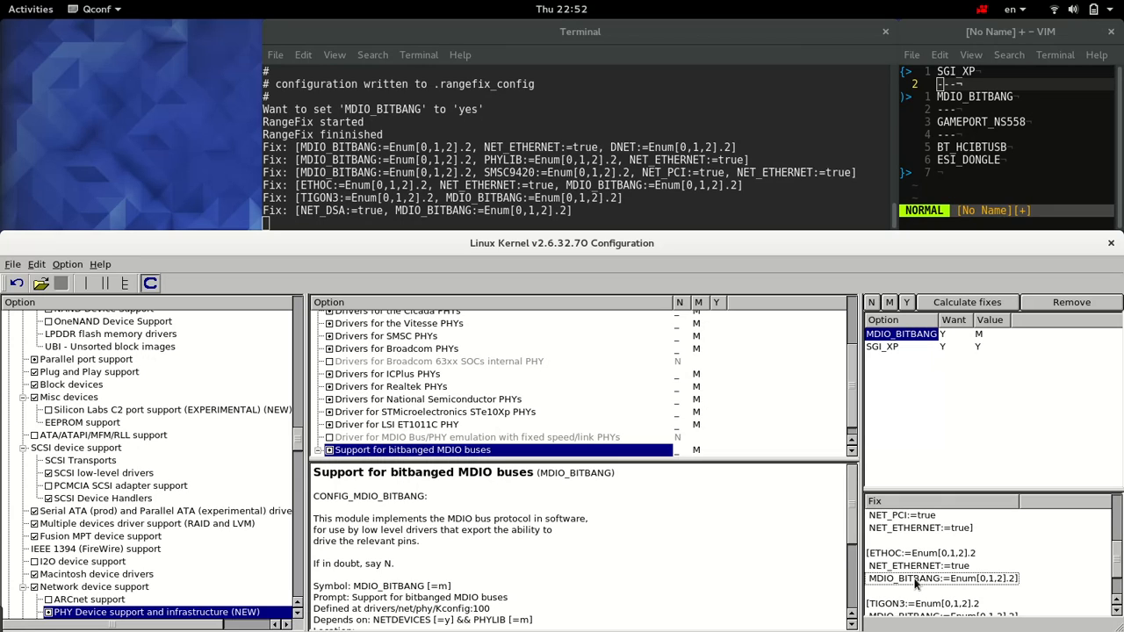
pyautogui.scroll(-2, 916, 583)
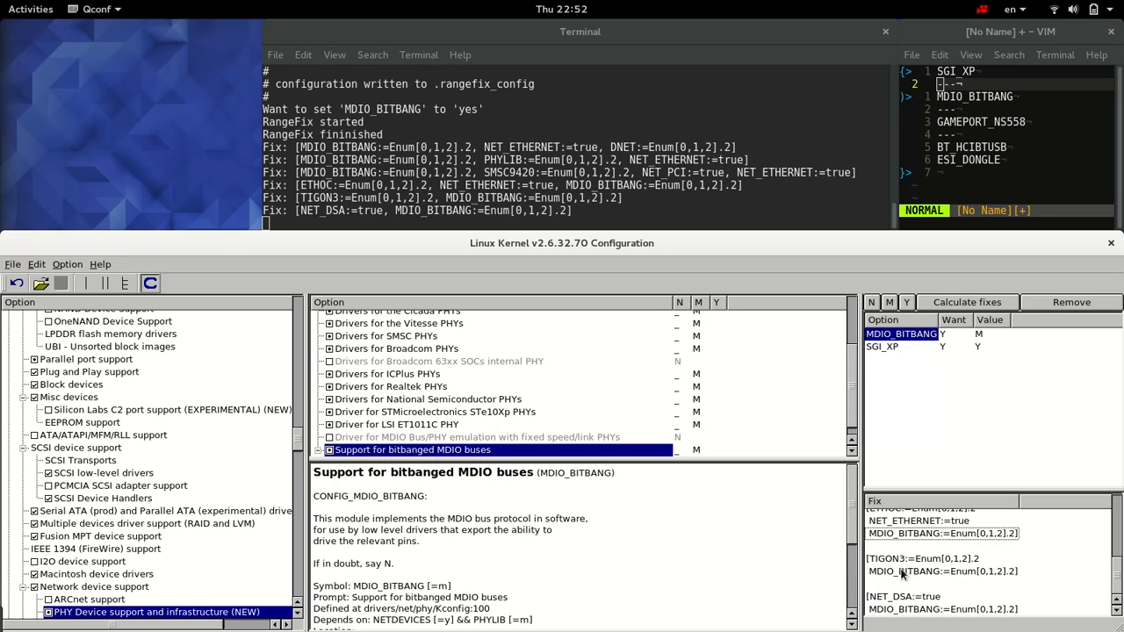
pyautogui.scroll(1, 902, 572)
pyautogui.scroll(2, 1119, 571)
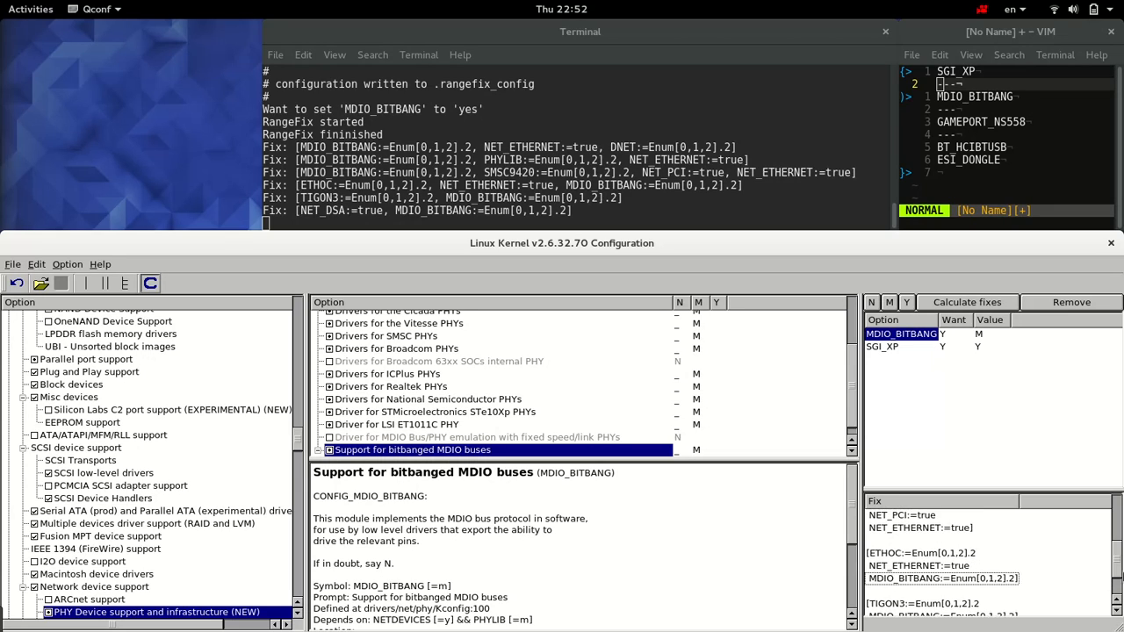
pyautogui.scroll(3, 1119, 571)
pyautogui.scroll(-3, 1117, 568)
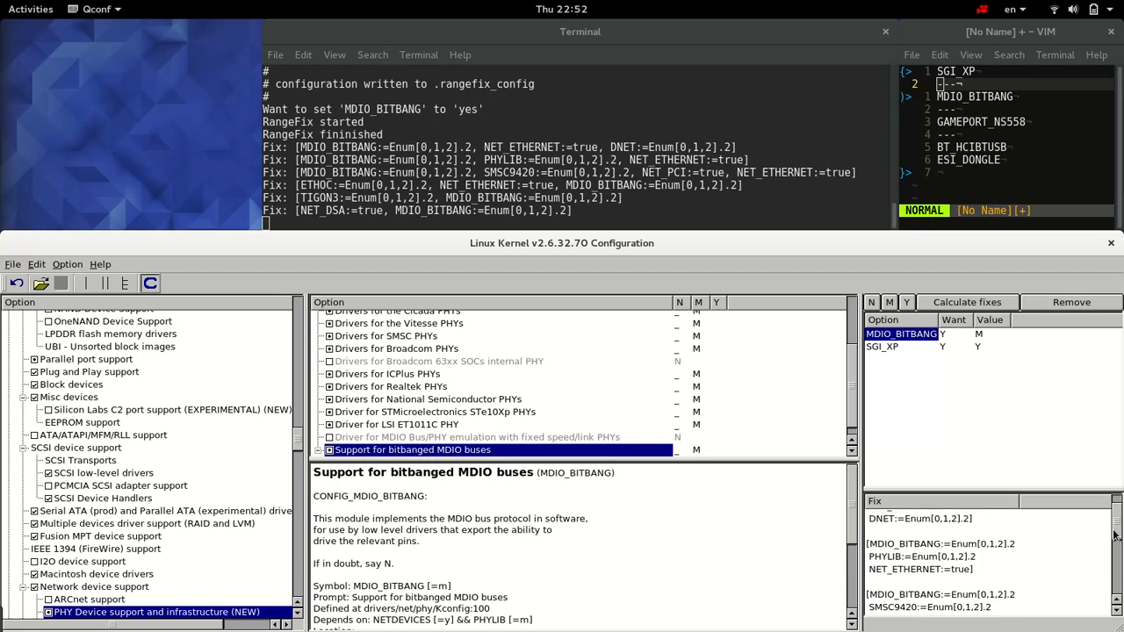
pyautogui.scroll(-1, 1119, 569)
pyautogui.scroll(2, 1119, 568)
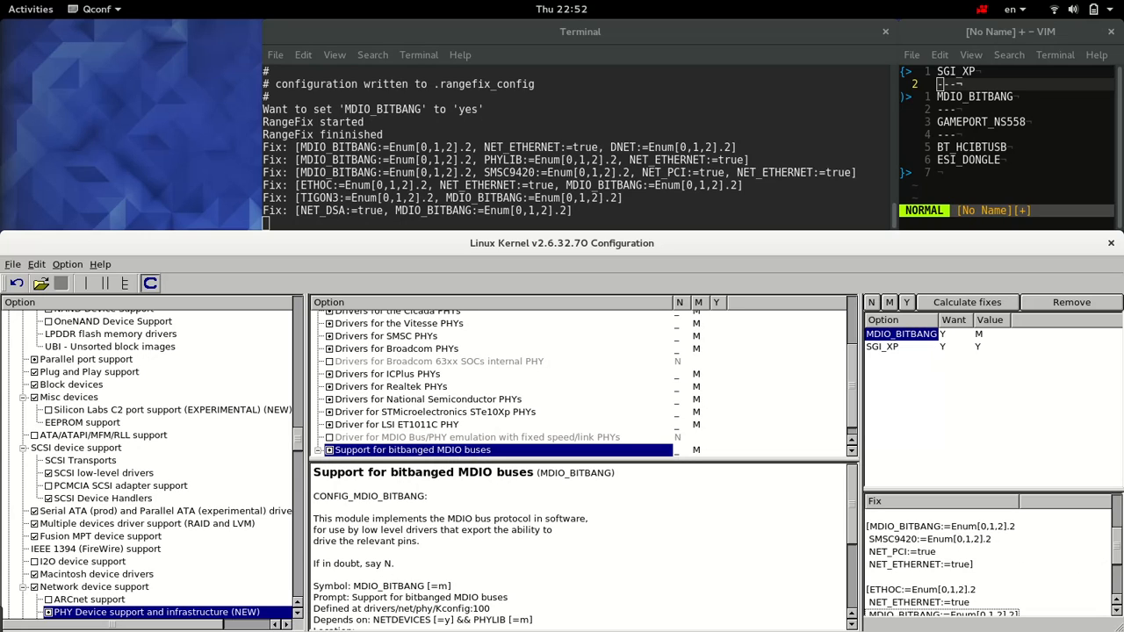
pyautogui.scroll(-3, 1116, 567)
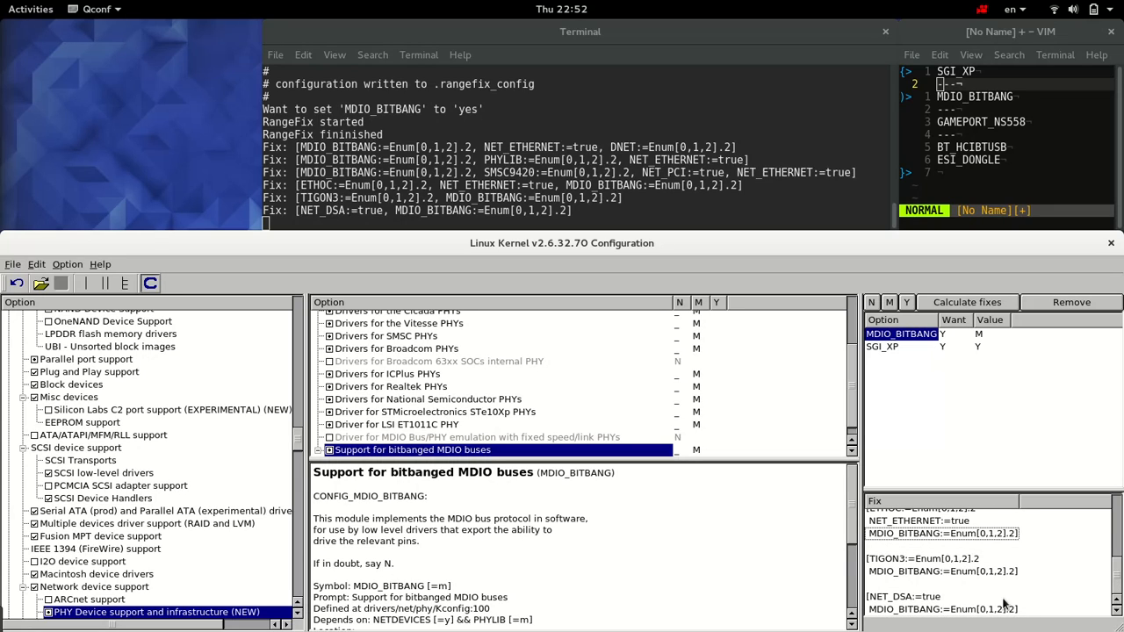
pyautogui.click(898, 564)
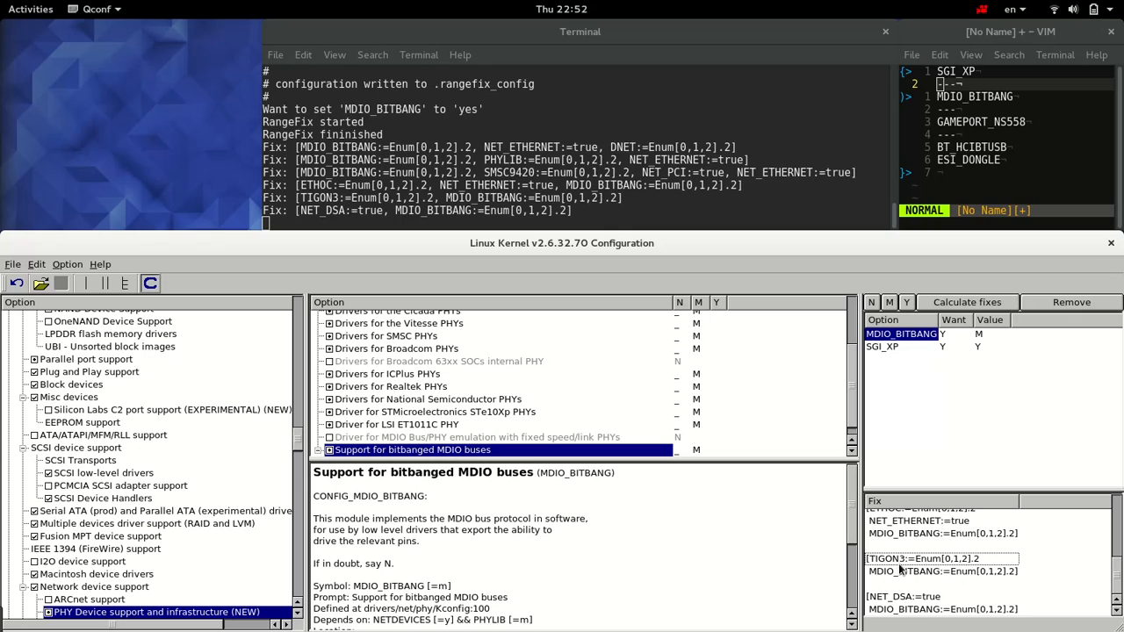
# Step: Search the configuration for "tigon3" and set "Broadcom Tigon3 support" to Y
pyautogui.click(37, 264)
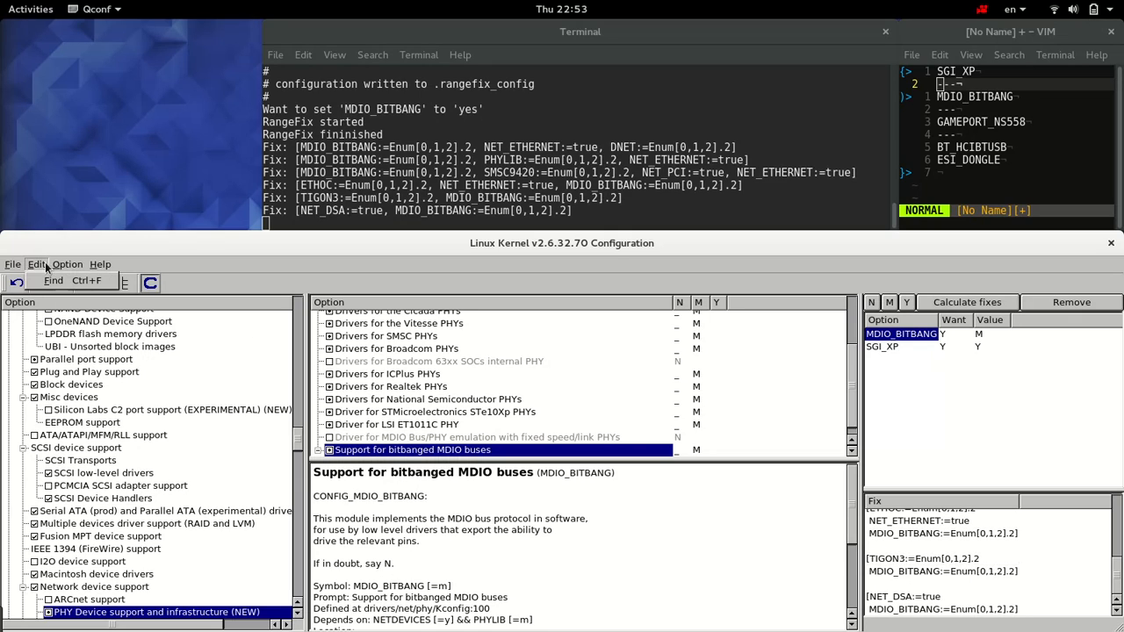
pyautogui.click(54, 280)
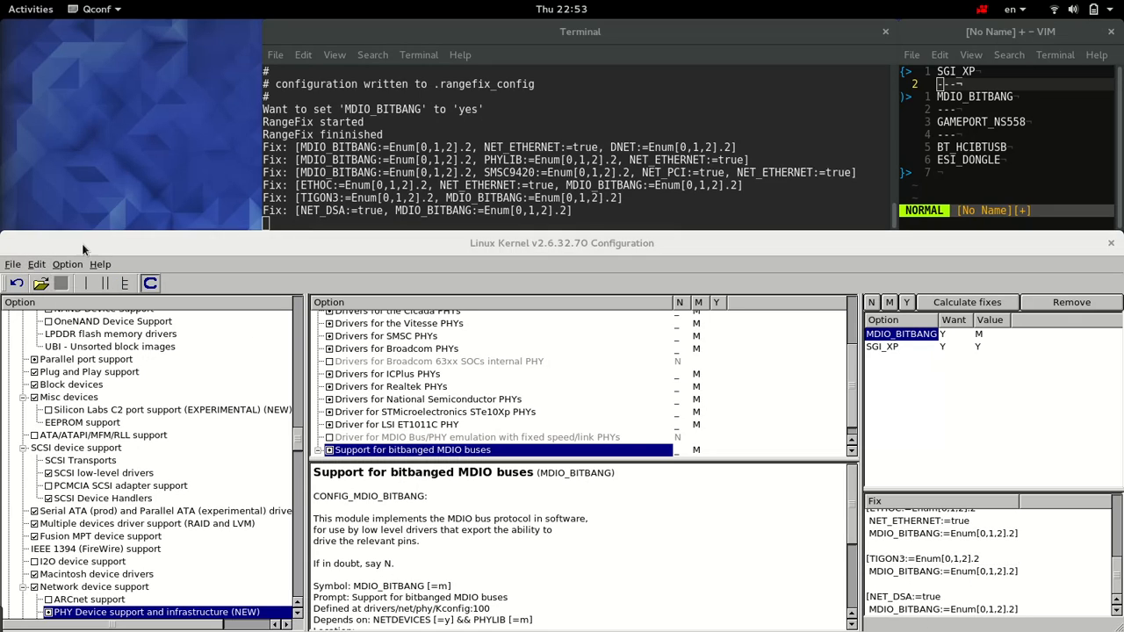
pyautogui.doubleClick(287, 167)
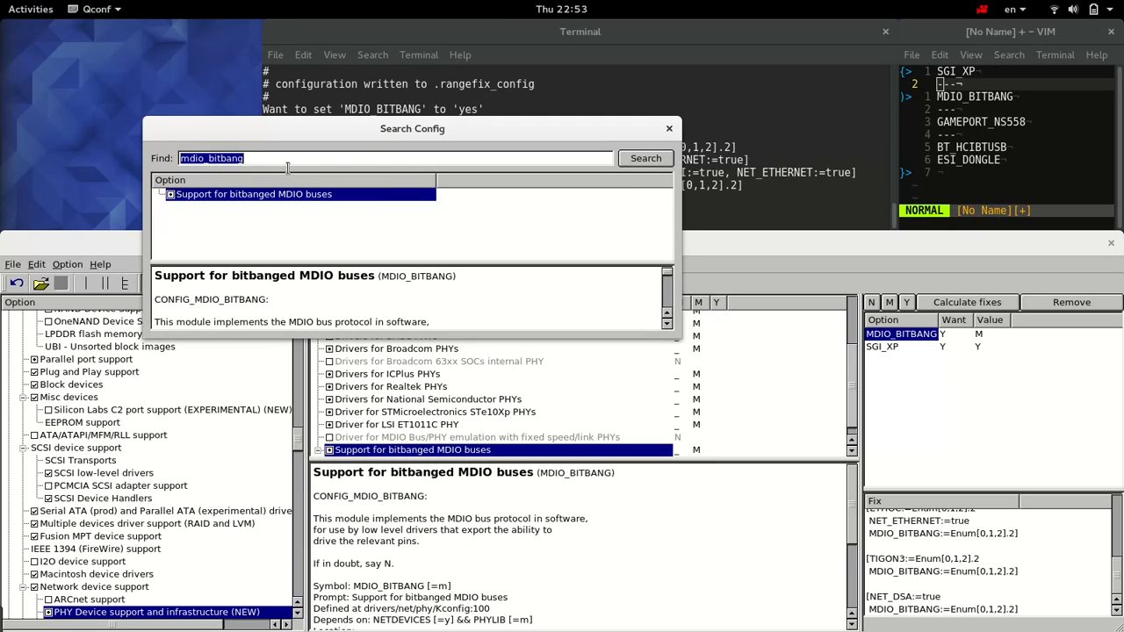
pyautogui.write('tigo')
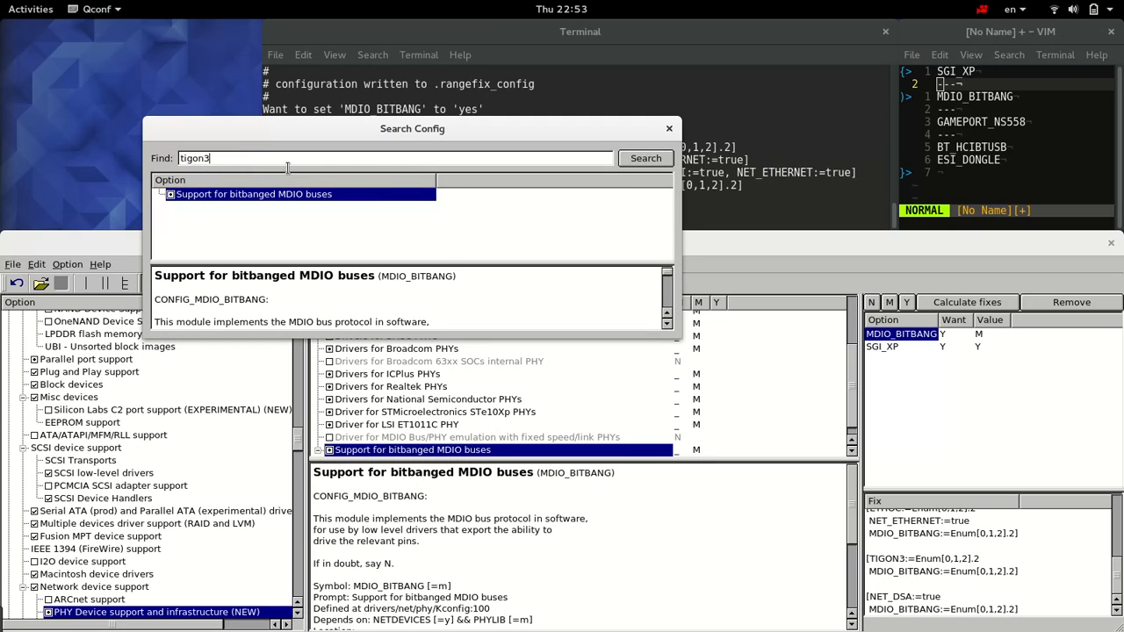
pyautogui.write('n3')
pyautogui.press('Return')
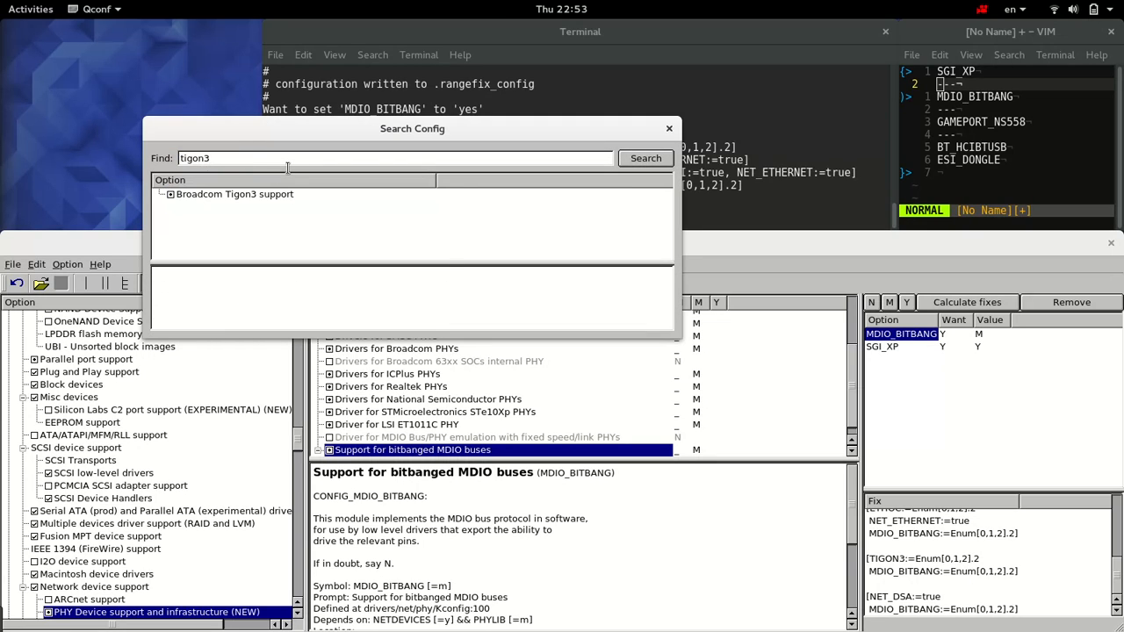
pyautogui.click(243, 197)
pyautogui.click(172, 196)
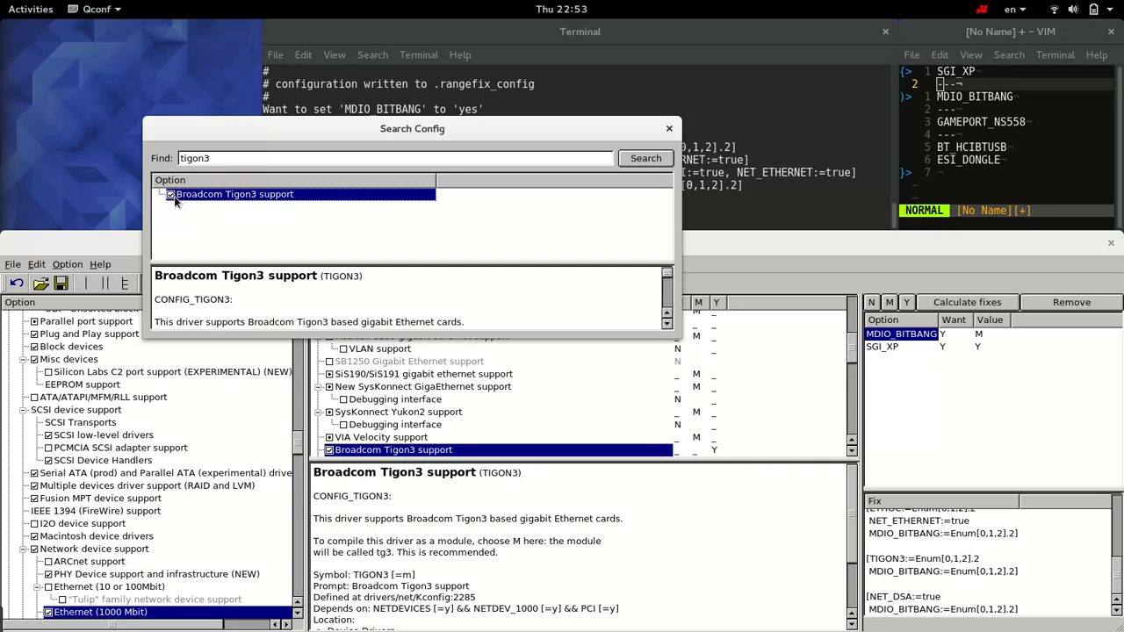
# Step: Search for "mdio_bitbang", set "Support for bitbanged MDIO buses" to Y, and check its value among the wanted options
pyautogui.doubleClick(217, 162)
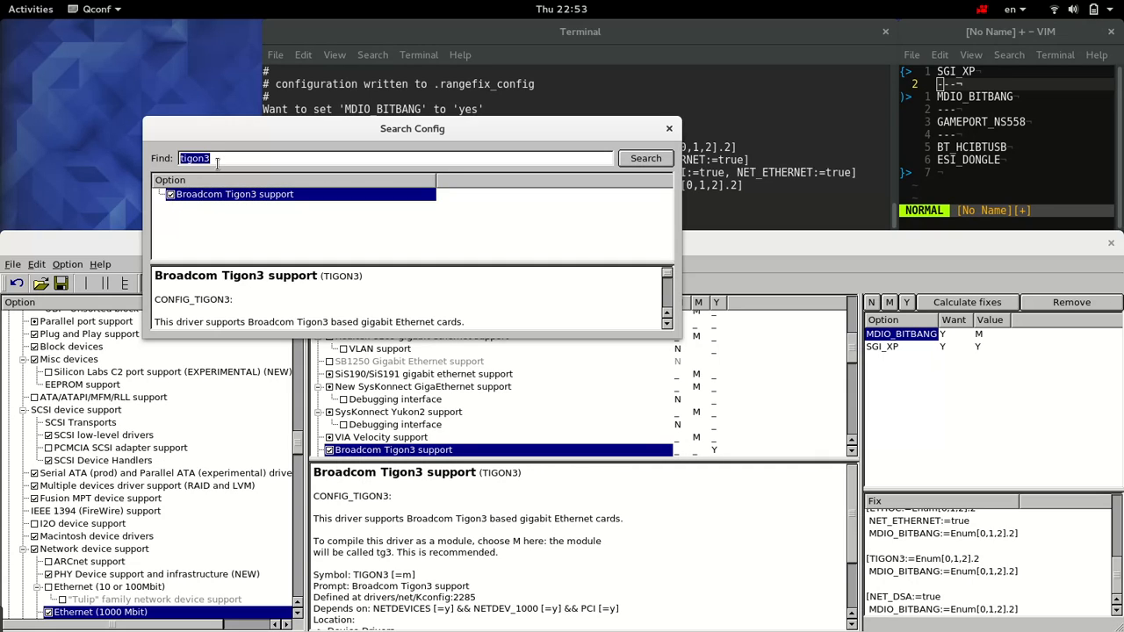
pyautogui.write('mdio_bitbang')
pyautogui.click(234, 195)
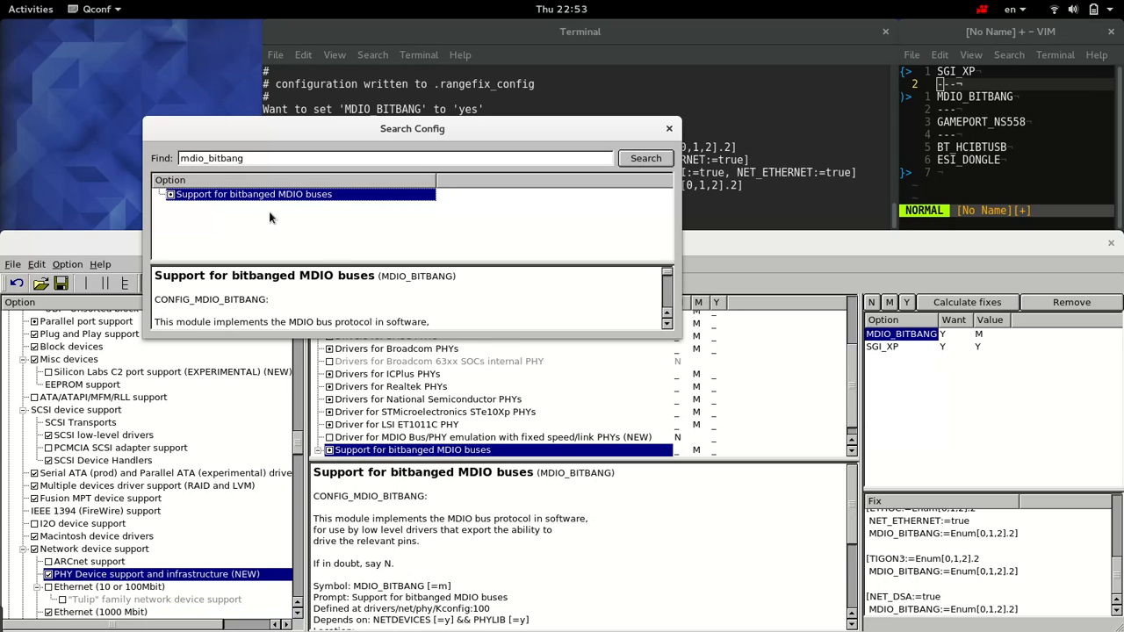
pyautogui.click(716, 451)
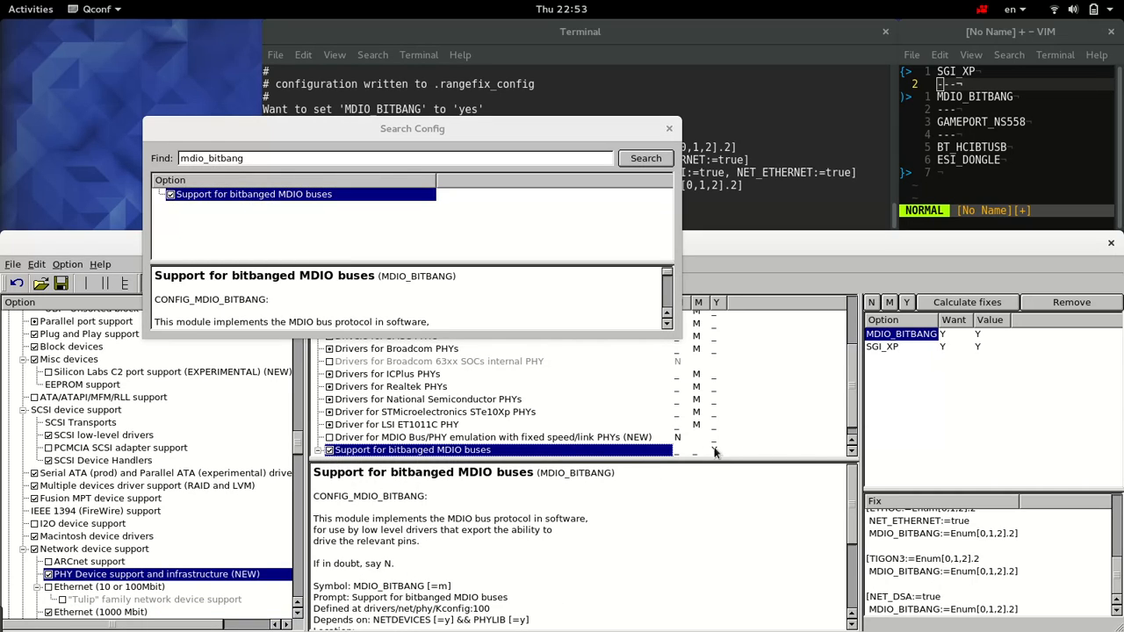
pyautogui.click(669, 129)
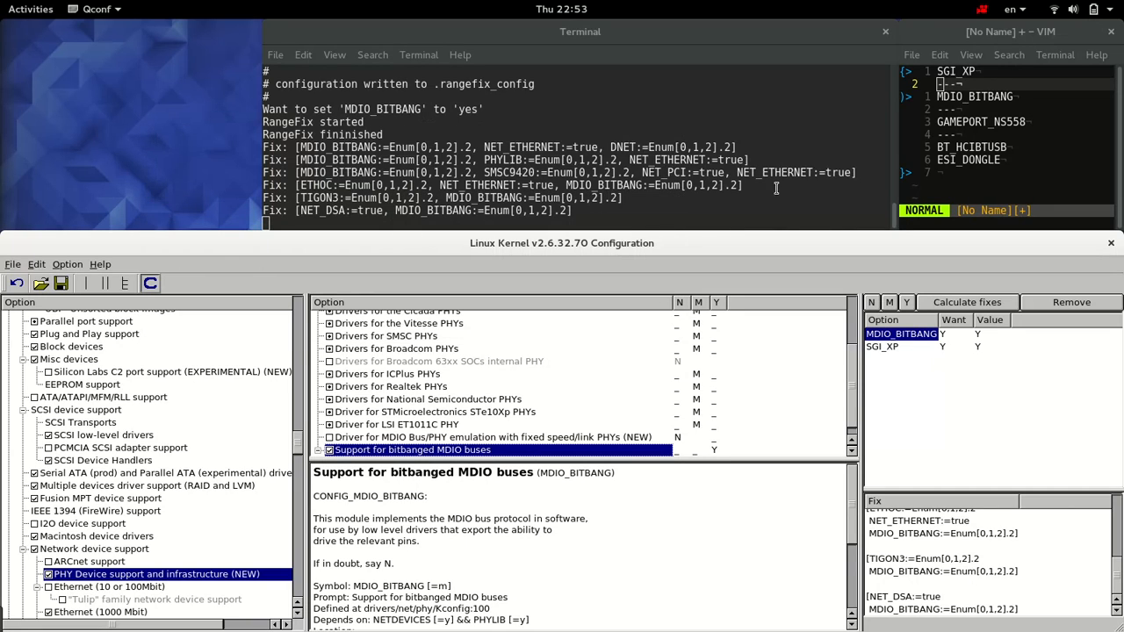
pyautogui.click(904, 337)
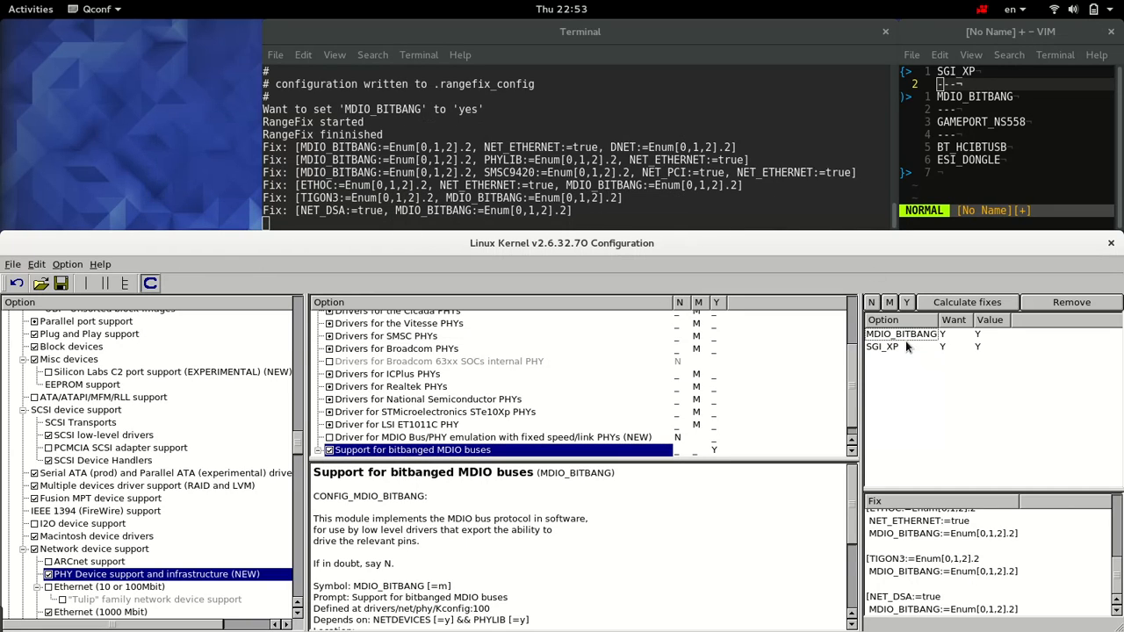
# Step: Search the configuration for "gameport_ns558" and select the "Classic ISA and PnP gameport support" option
pyautogui.click(970, 138)
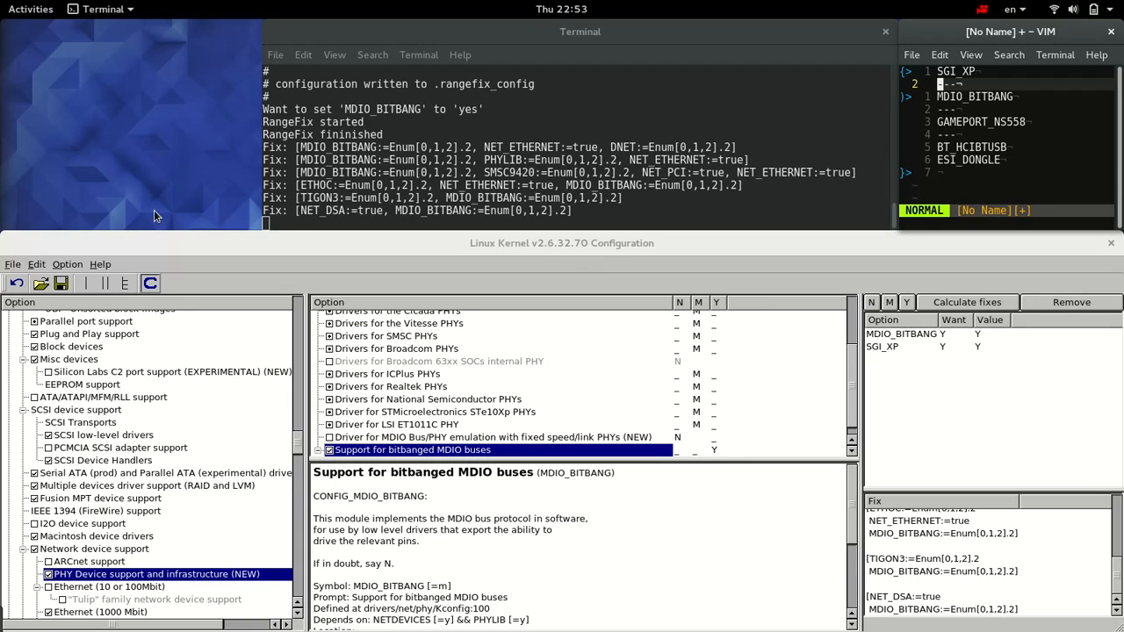
pyautogui.click(37, 265)
pyautogui.click(59, 280)
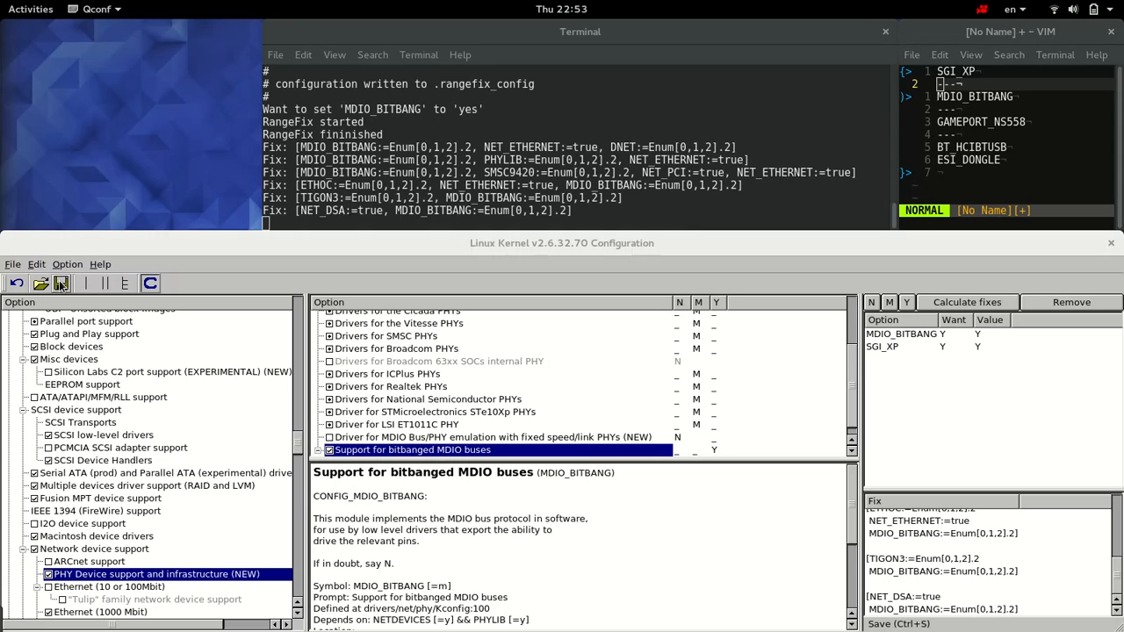
pyautogui.doubleClick(210, 161)
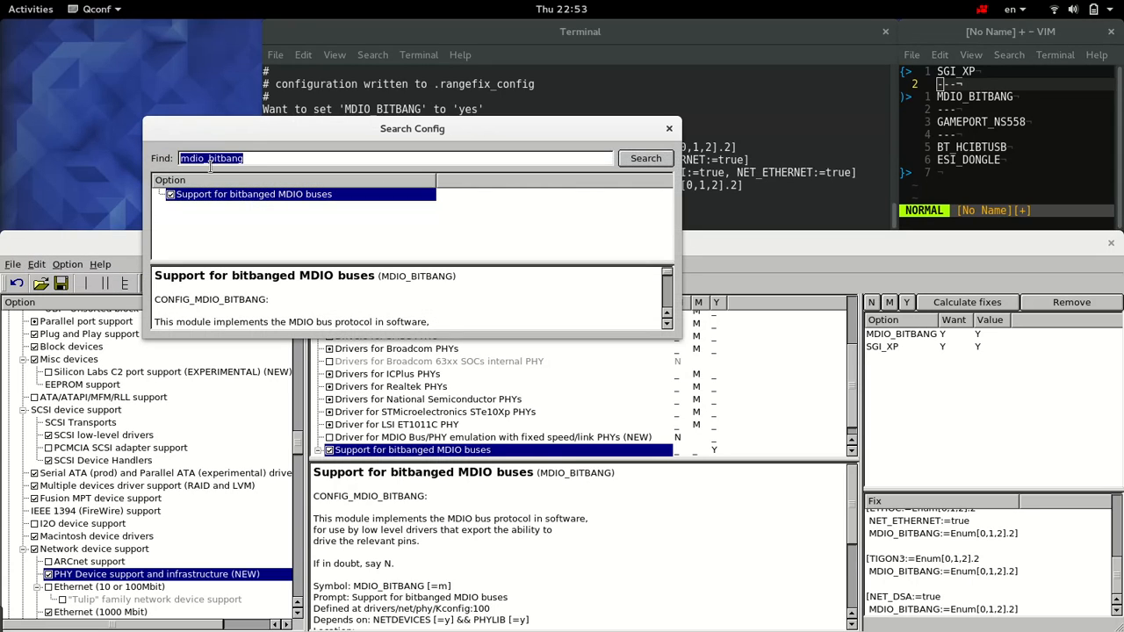
pyautogui.write('gameport')
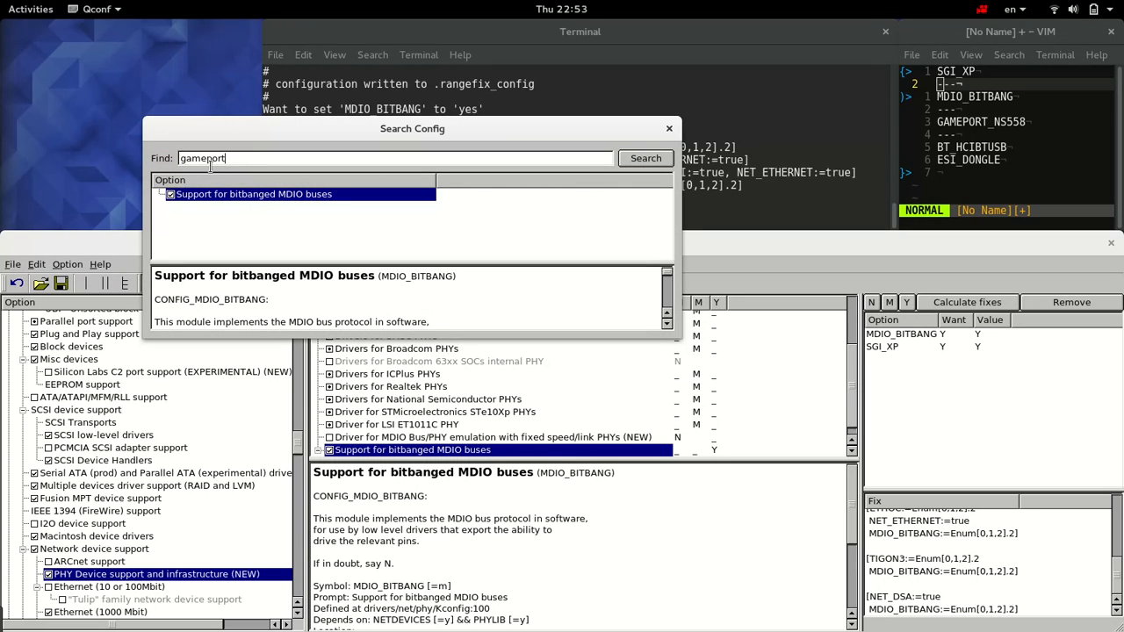
pyautogui.write('_ns558')
pyautogui.press('Return')
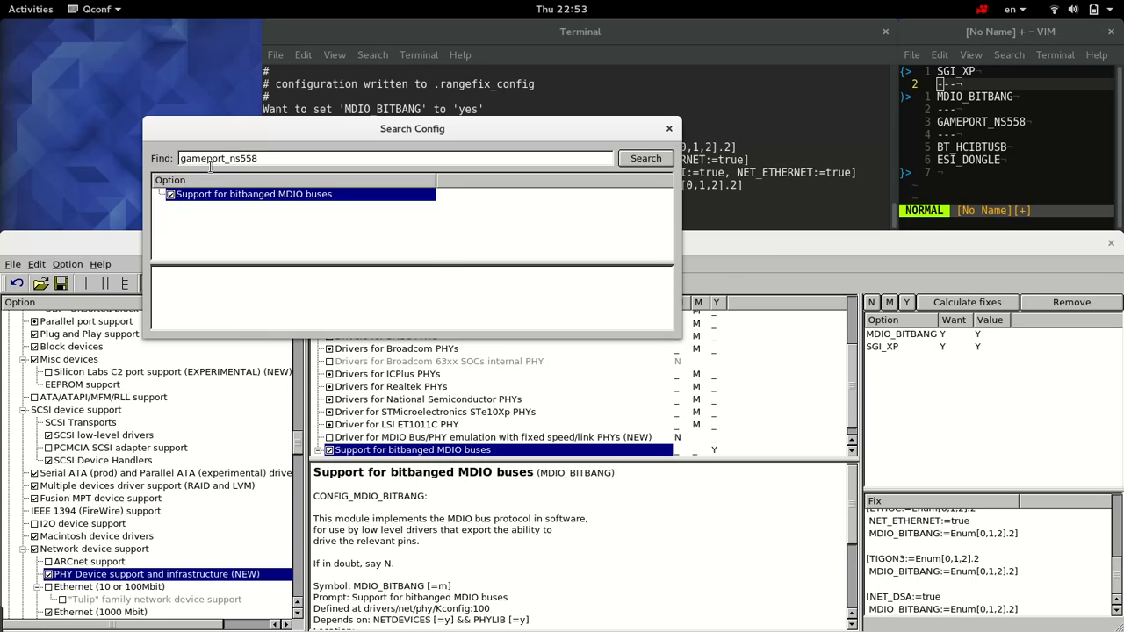
pyautogui.click(225, 195)
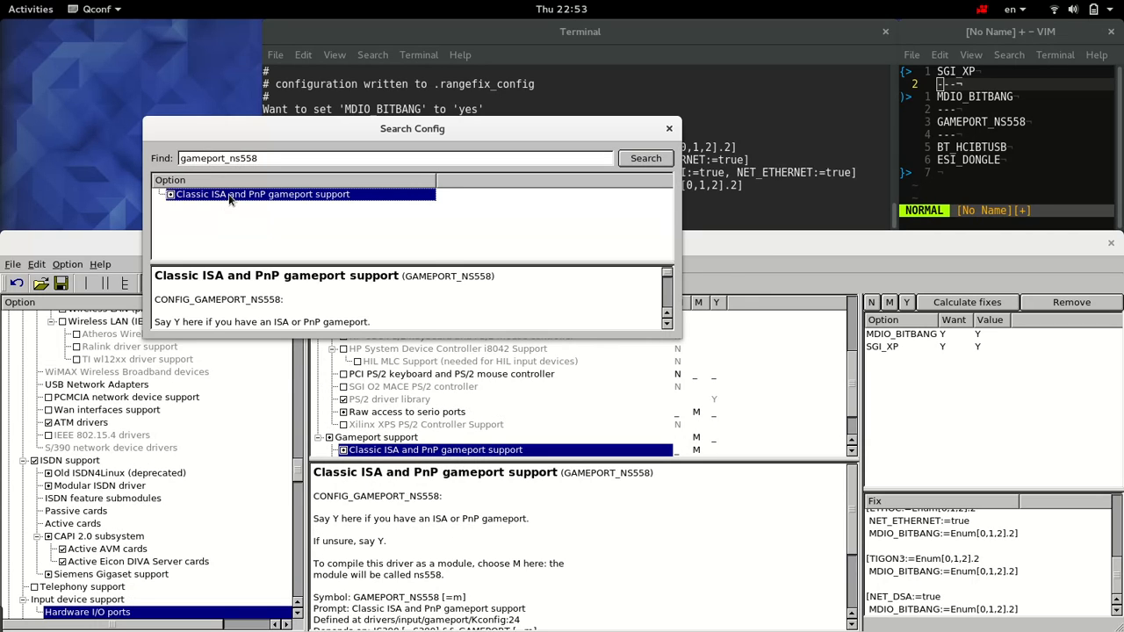
pyautogui.click(669, 129)
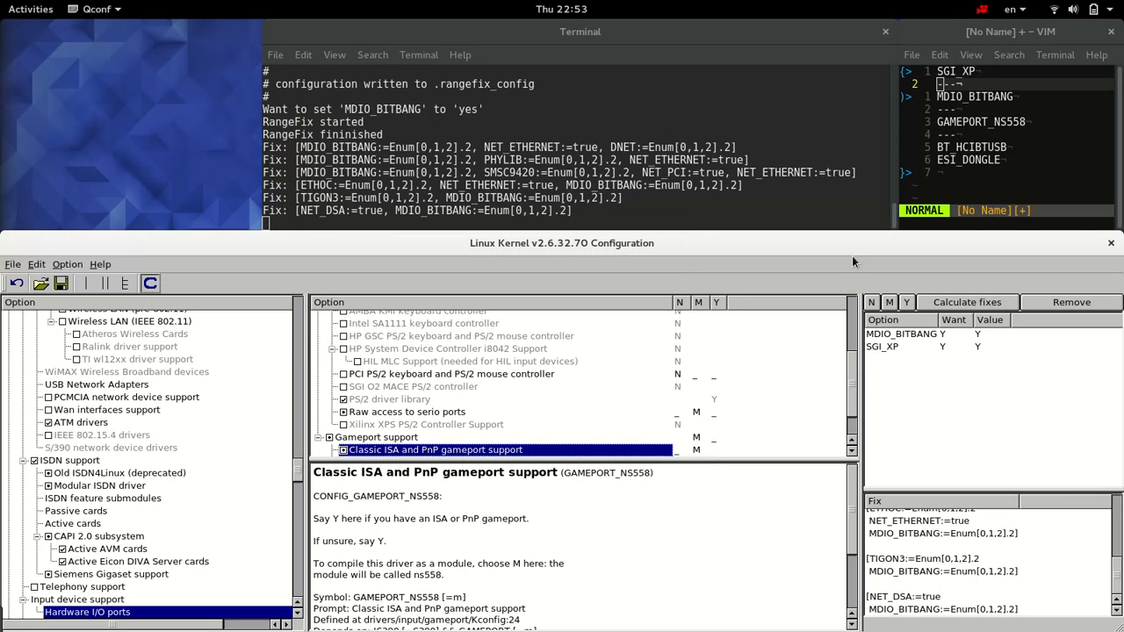
# Step: Add GAMEPORT_NS558 to the wanted options with the value Y and calculate its fixes
pyautogui.click(906, 302)
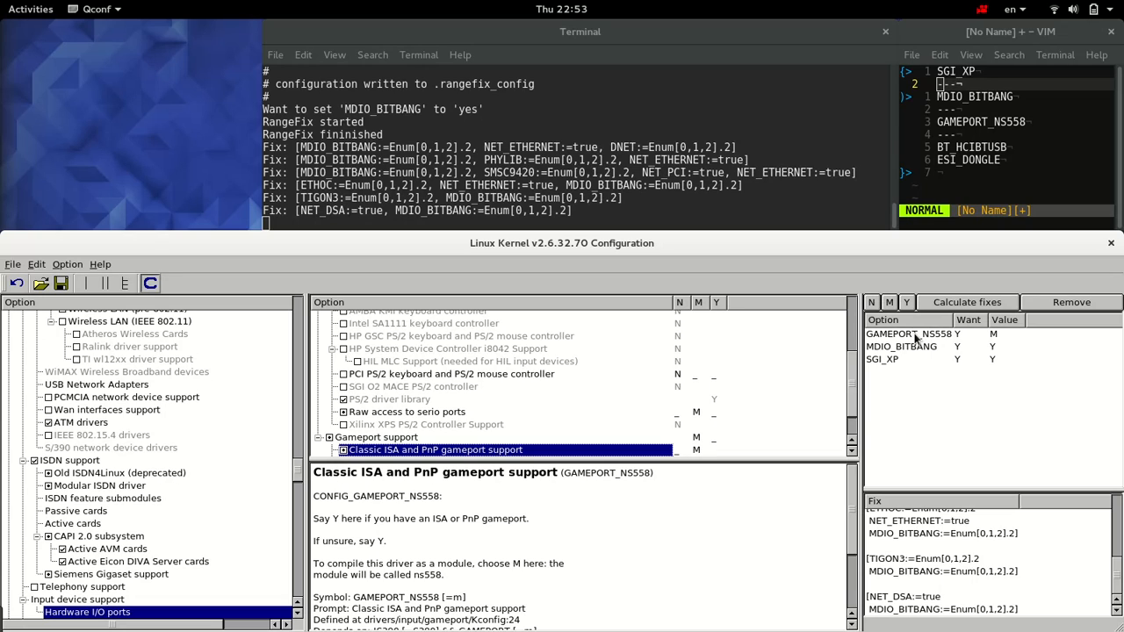
pyautogui.click(916, 338)
pyautogui.click(952, 305)
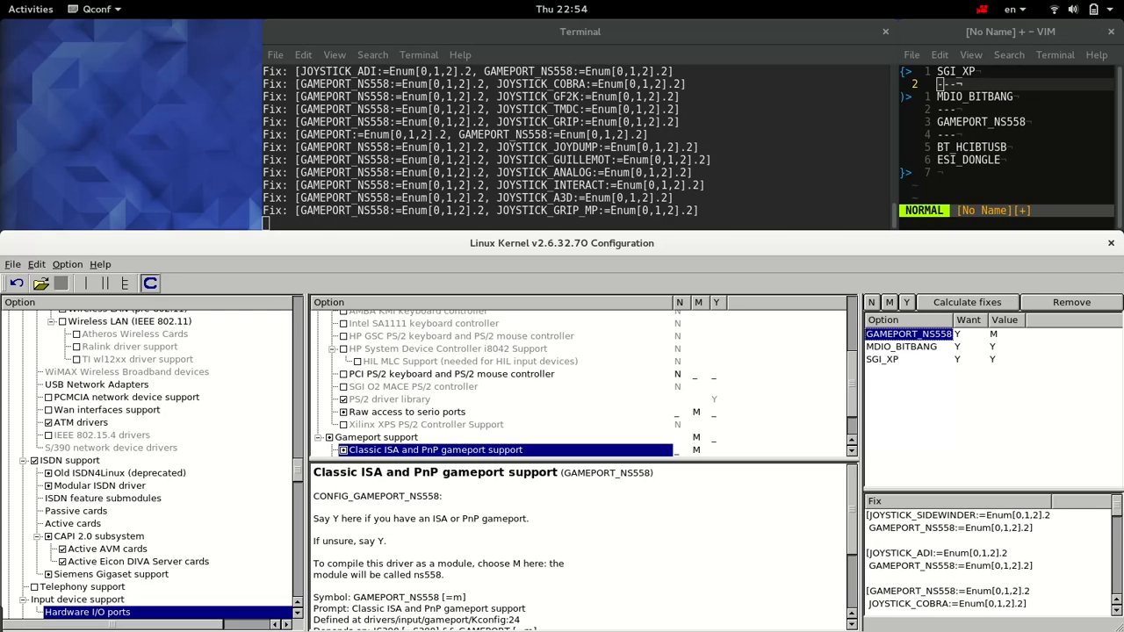
# Step: Examine the calculated fixes for GAMEPORT_NS558 and pick out the one that changes GAMEPORT
pyautogui.scroll(-7, 988, 554)
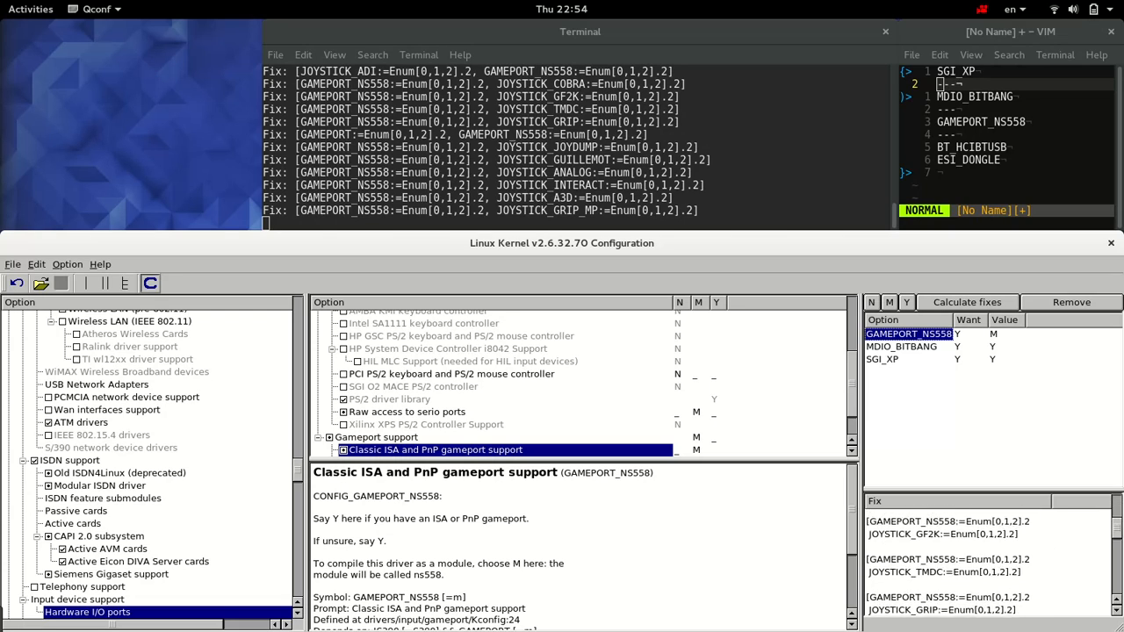
pyautogui.scroll(-3, 988, 562)
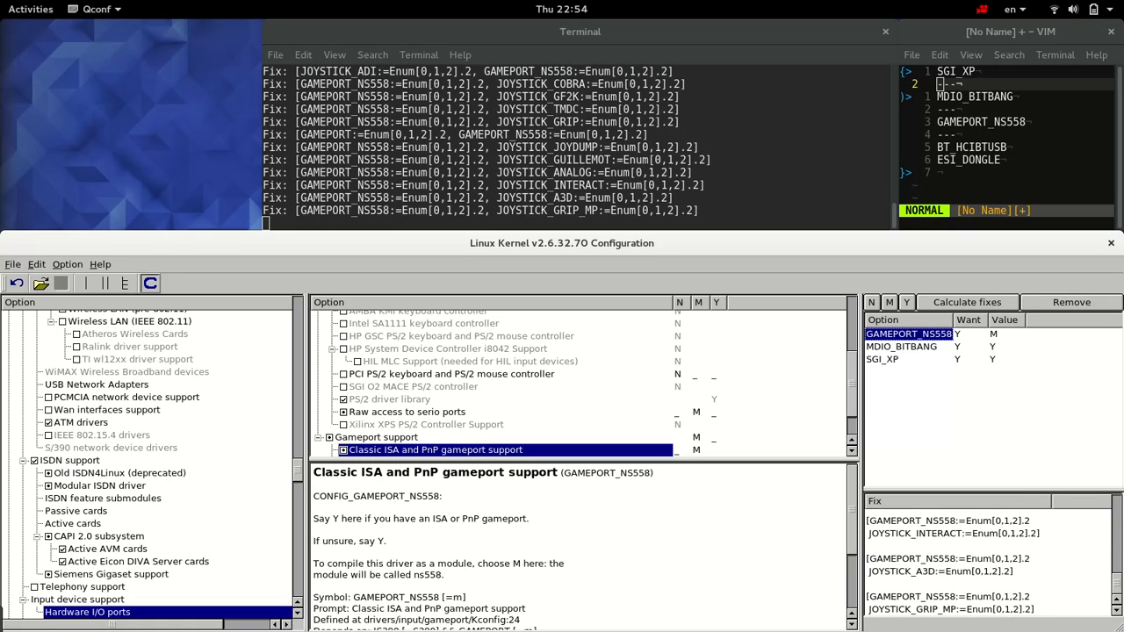
pyautogui.scroll(5, 1119, 539)
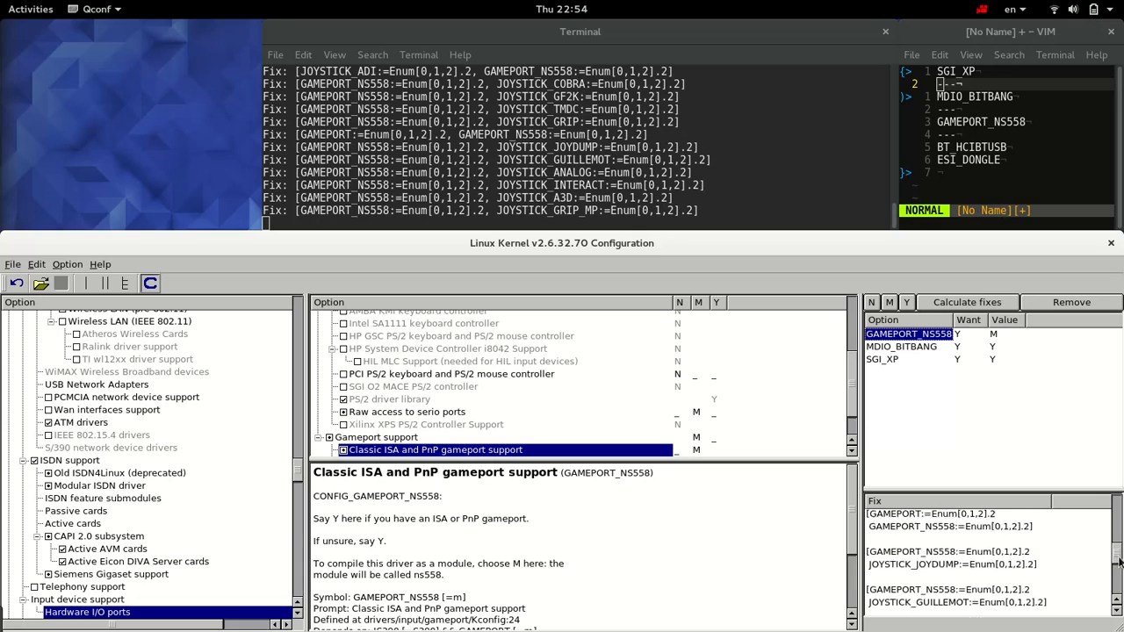
pyautogui.moveTo(1118, 540); pyautogui.dragTo(1116, 508)
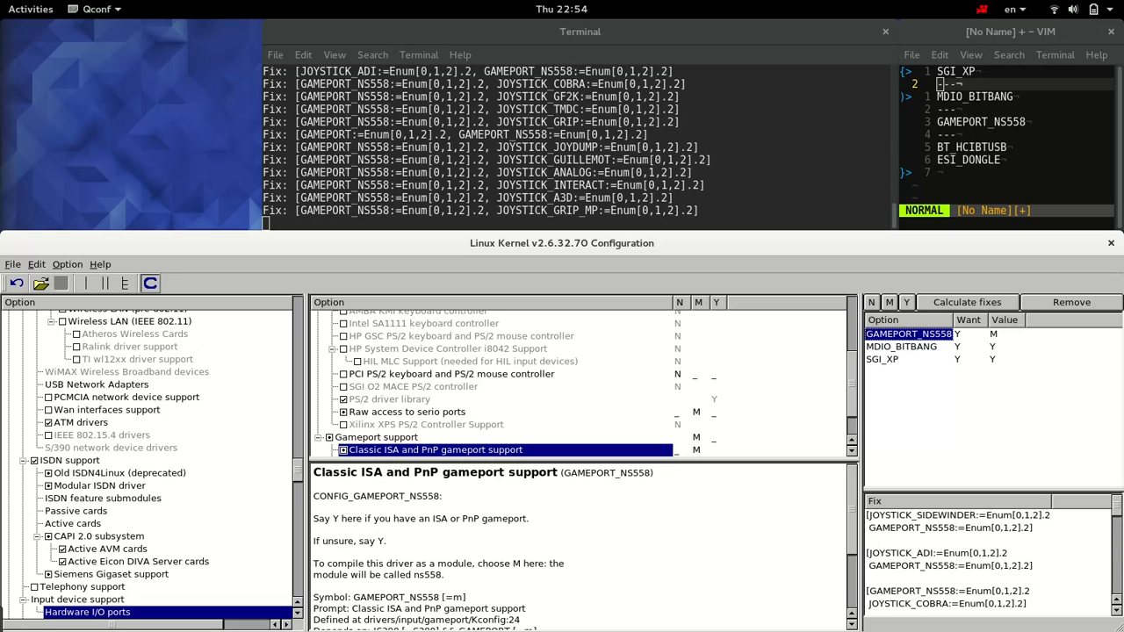
pyautogui.moveTo(1116, 517); pyautogui.dragTo(1120, 551)
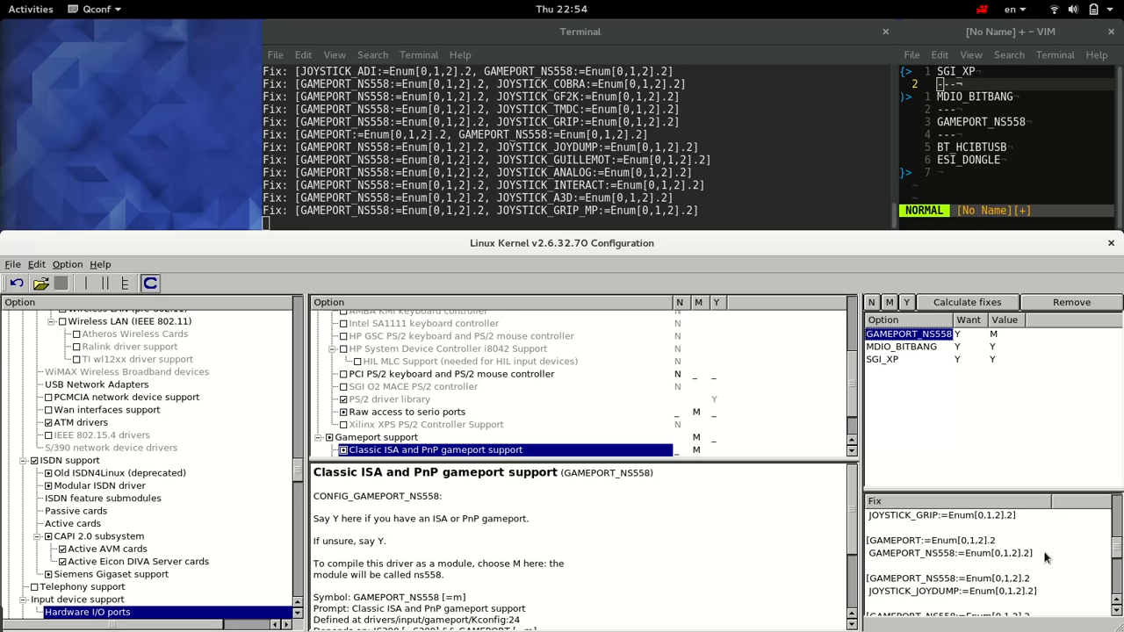
pyautogui.click(945, 544)
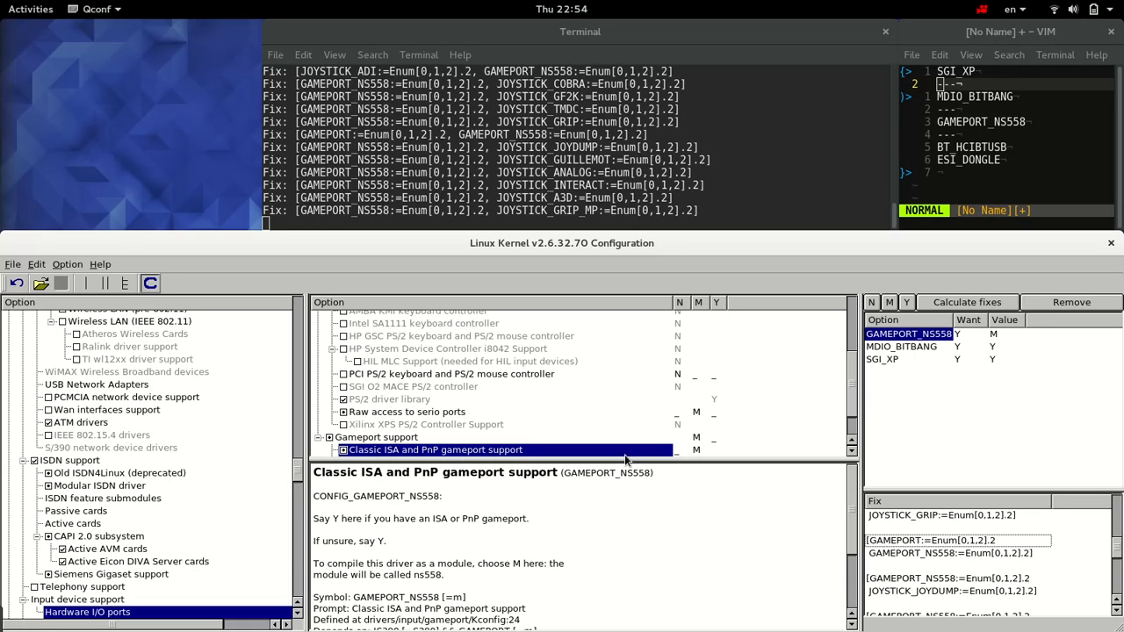
# Step: Try the GAMEPORT fix with "Gameport support" and "Classic ISA and PnP gameport support" at Y, and return both to M
pyautogui.click(404, 444)
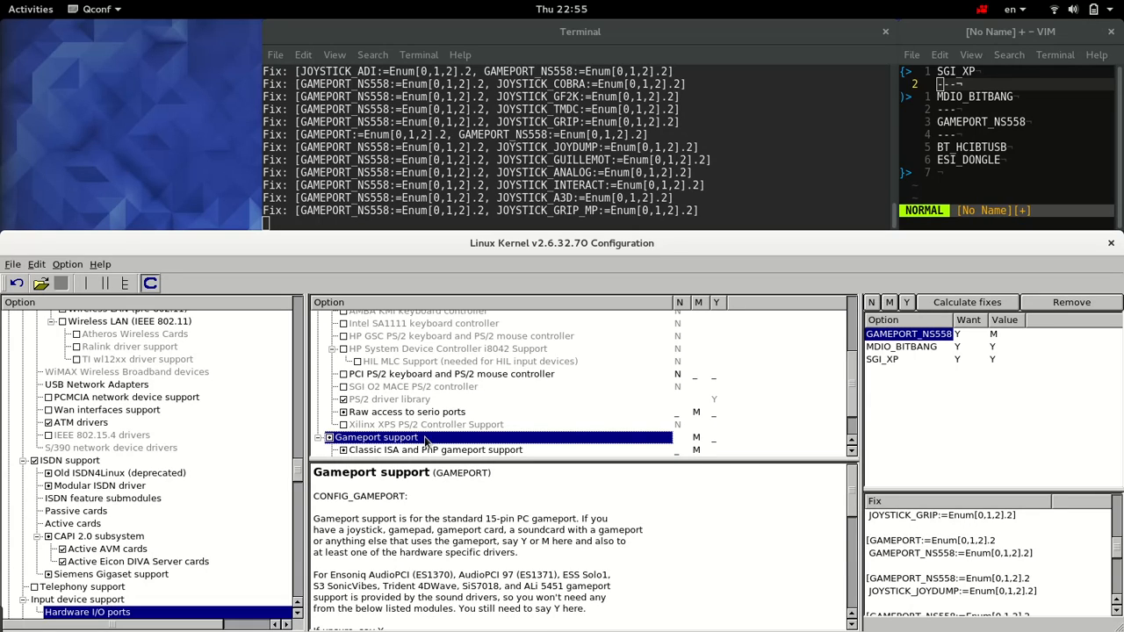
pyautogui.click(715, 437)
pyautogui.click(714, 451)
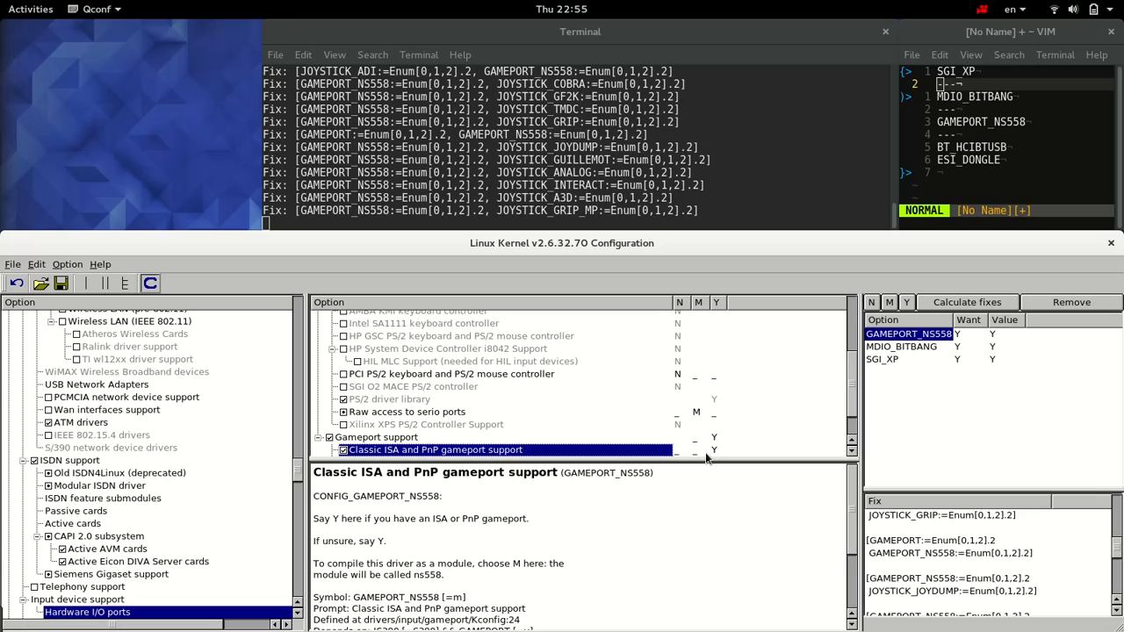
pyautogui.click(703, 454)
pyautogui.click(695, 440)
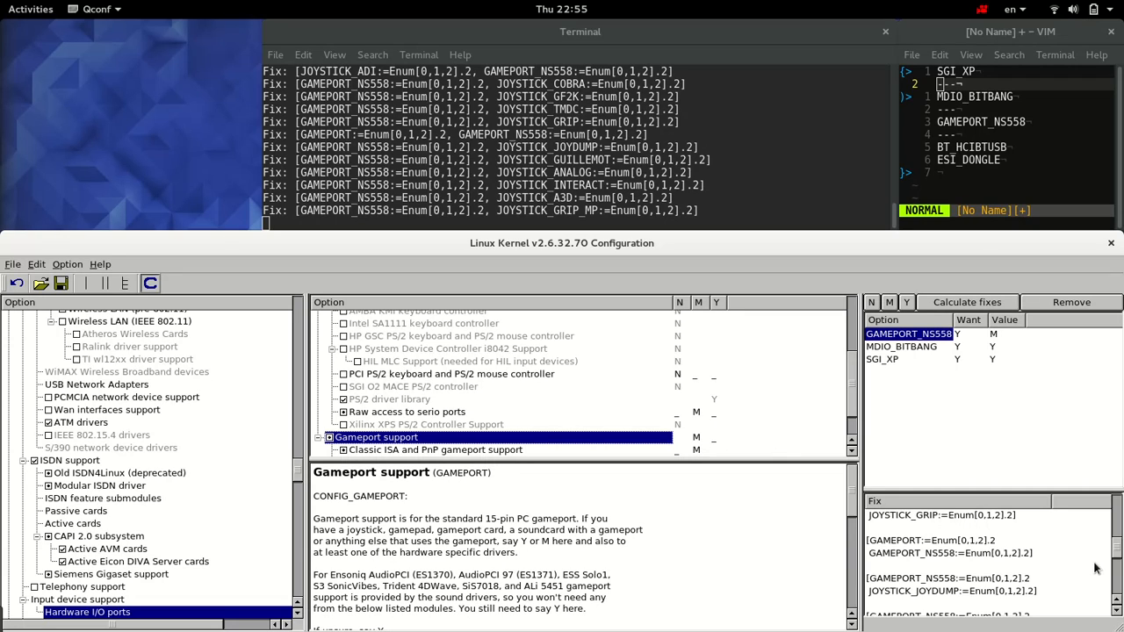
# Step: Look through the calculated fixes again and pick out the JOYSTICK_COBRA fix
pyautogui.moveTo(1117, 548); pyautogui.dragTo(1118, 546)
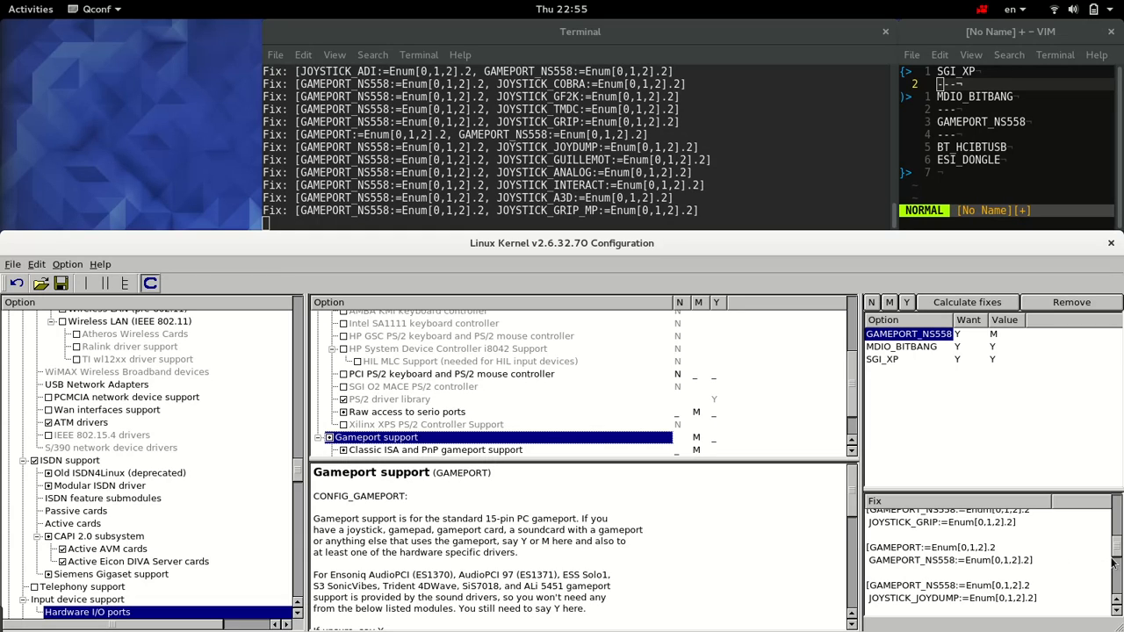
pyautogui.moveTo(1118, 546); pyautogui.dragTo(1112, 520)
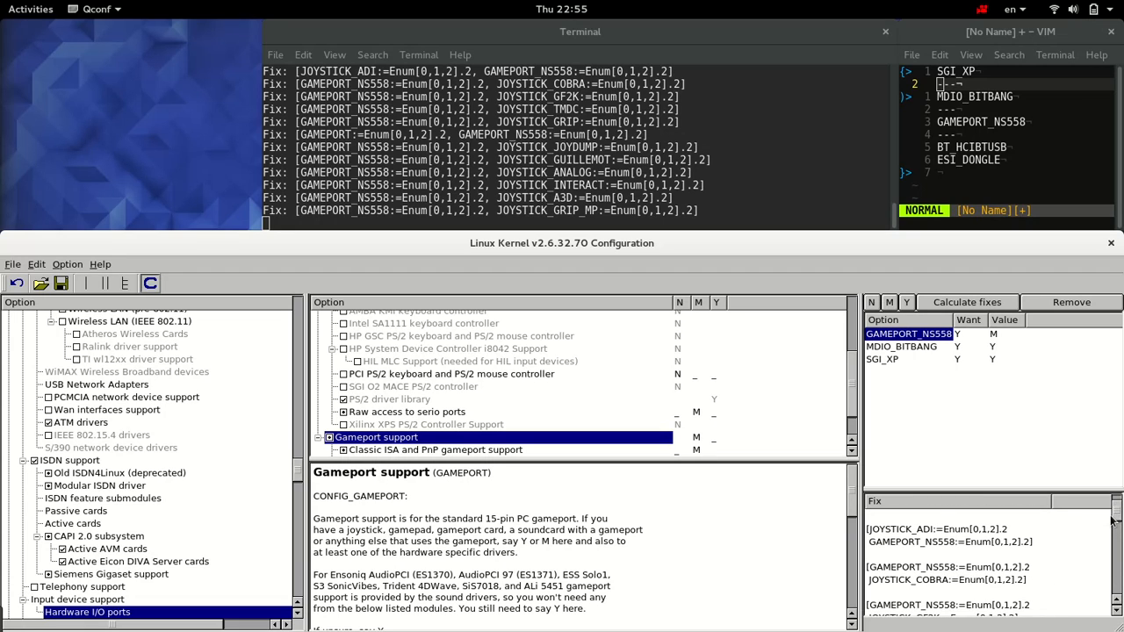
pyautogui.click(927, 586)
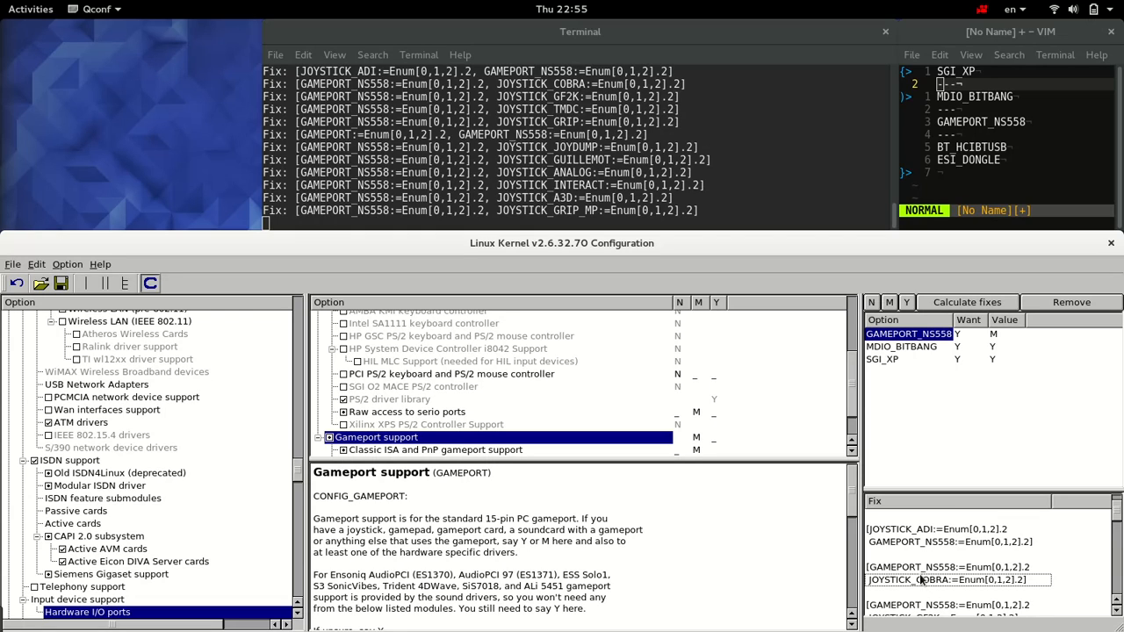
# Step: Search the configuration for "joystick_cobra" and set "Creative Labs Blaster Cobra gamepad" to Y
pyautogui.click(36, 264)
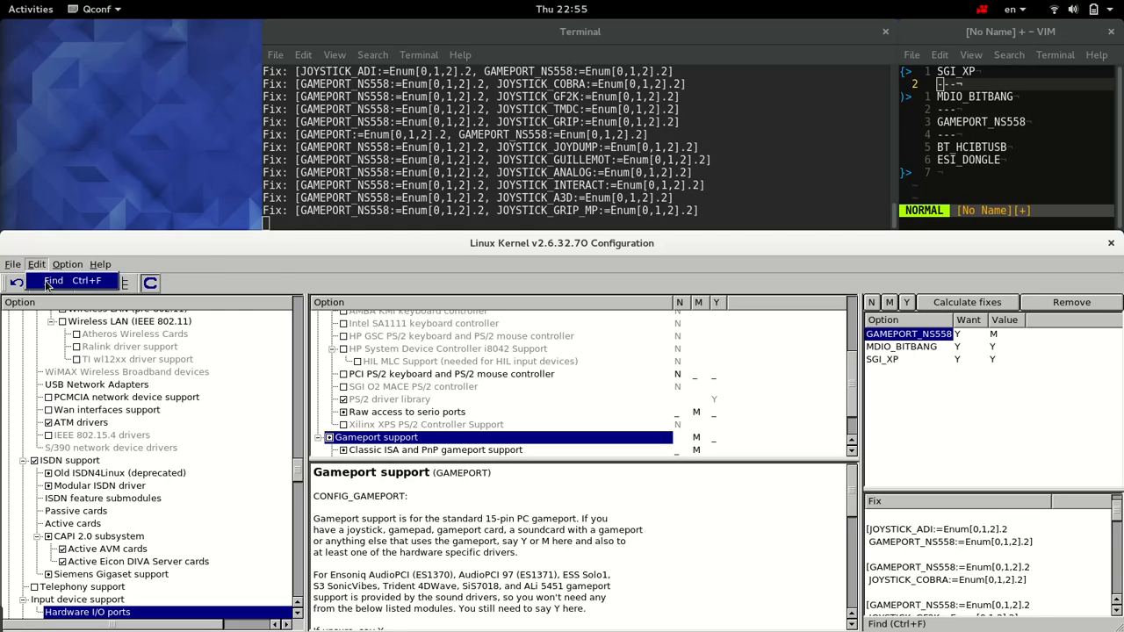
pyautogui.click(61, 280)
pyautogui.doubleClick(226, 163)
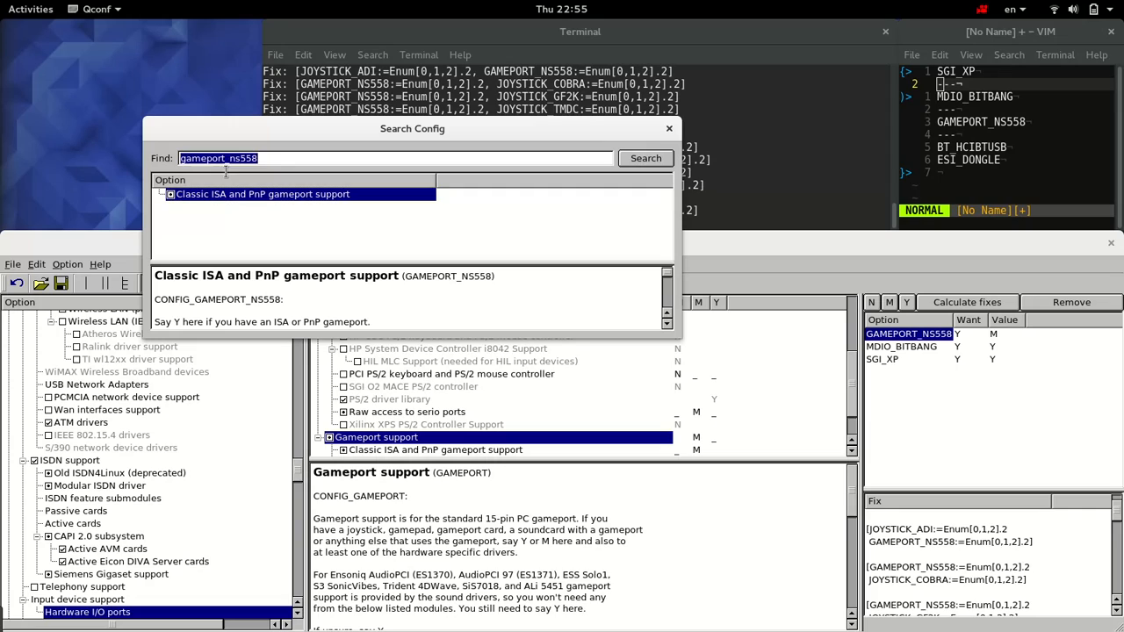
pyautogui.write('joystick_cobra')
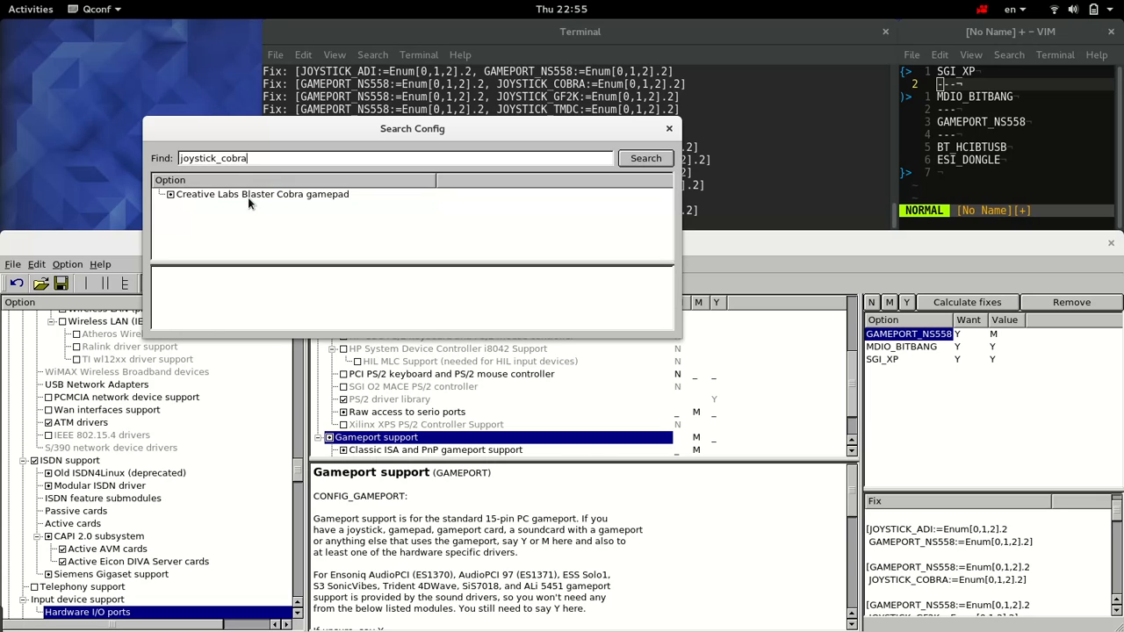
pyautogui.click(249, 194)
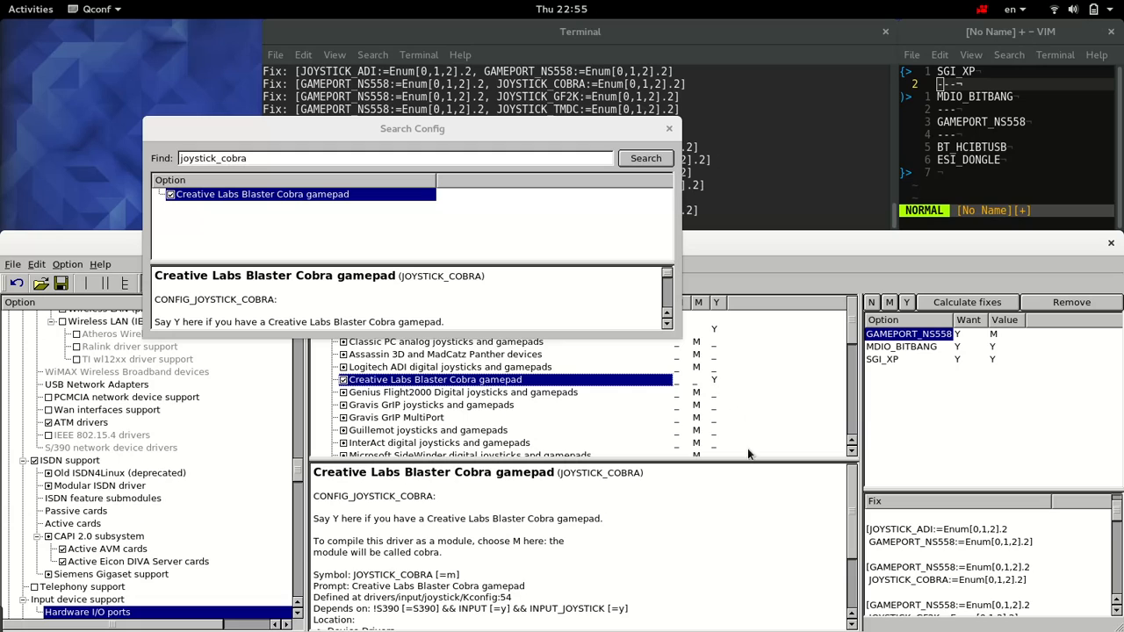
# Step: Read the Cobra gamepad option's description for its dependencies and the option it selects
pyautogui.scroll(-2, 850, 540)
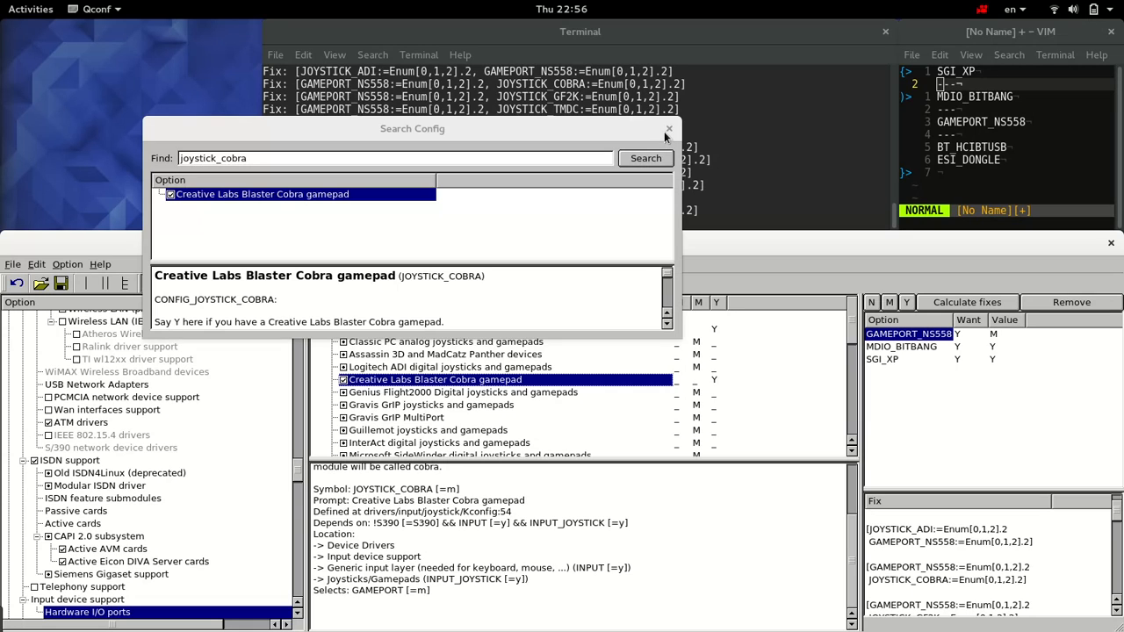
pyautogui.moveTo(650, 134); pyautogui.dragTo(593, 67)
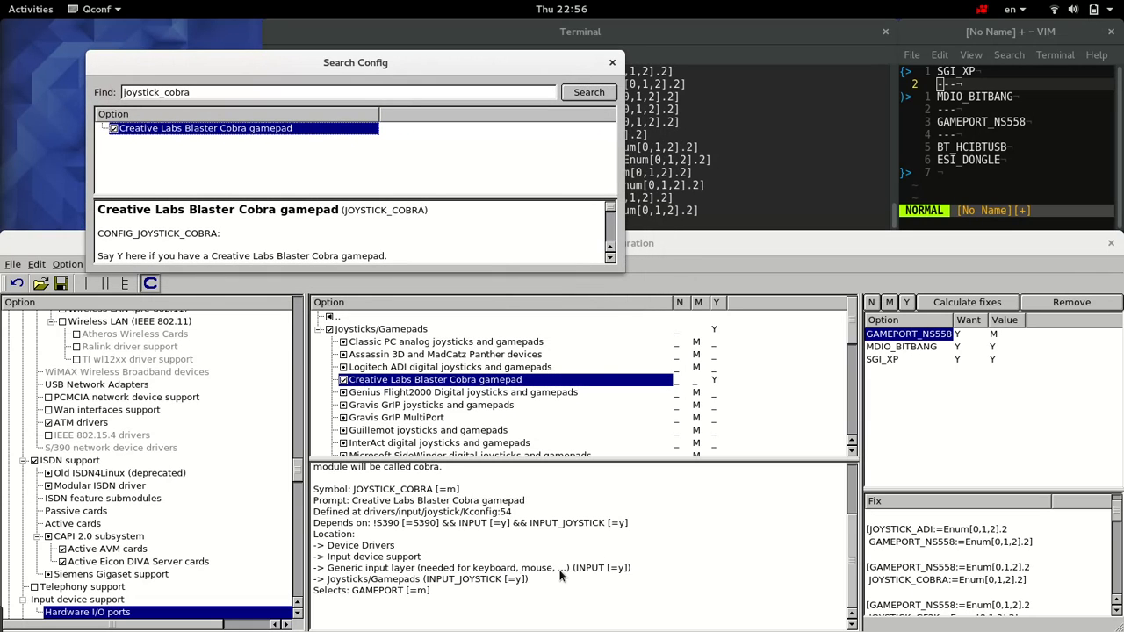
pyautogui.click(355, 594)
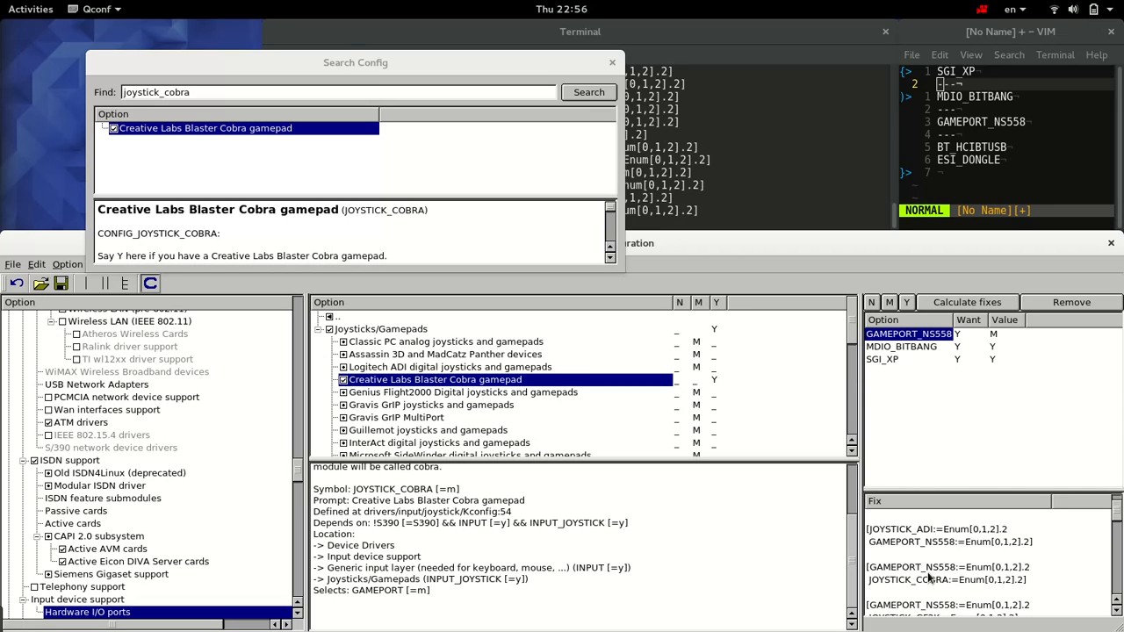
# Step: Search for "gameport_ns558", set "Classic ISA and PnP gameport support" to Y, and close the search
pyautogui.doubleClick(200, 99)
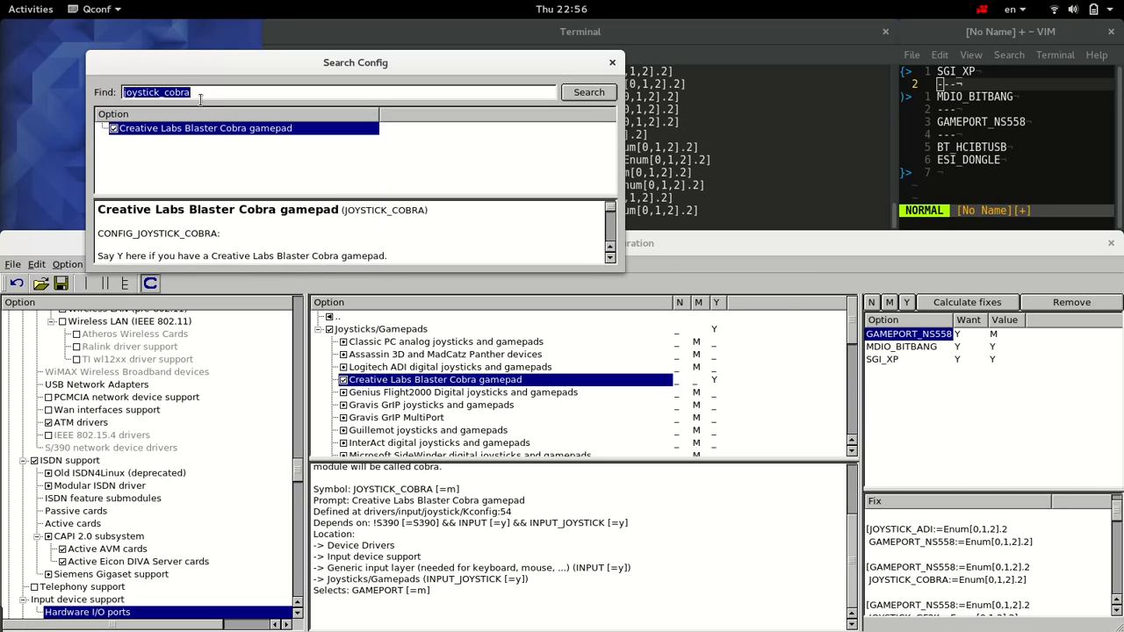
pyautogui.write('gameport_ns558')
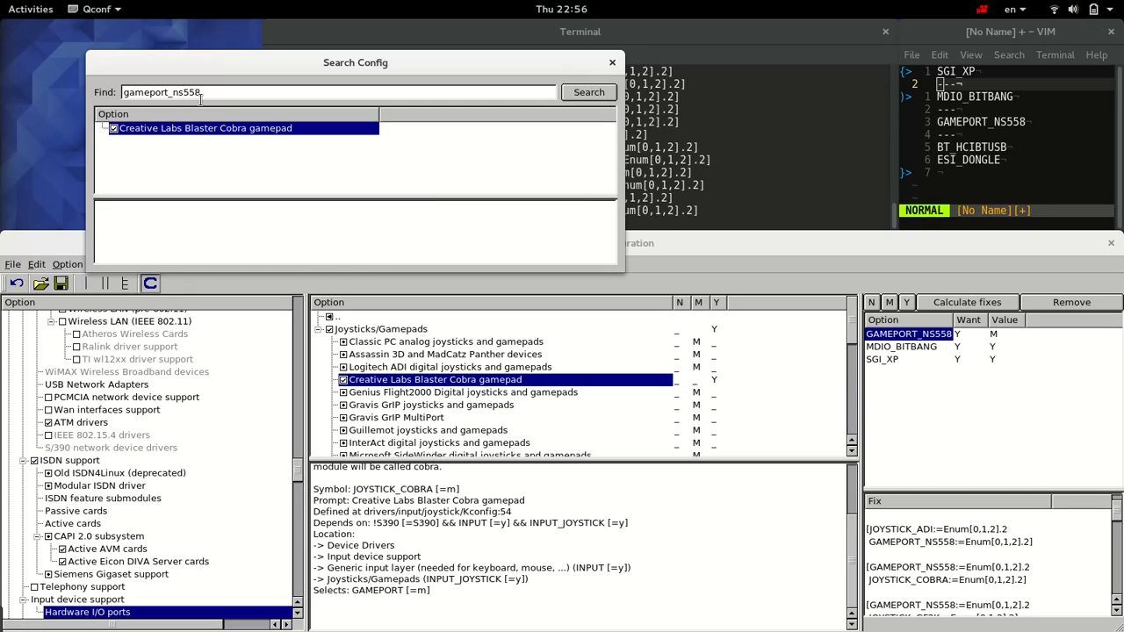
pyautogui.click(213, 132)
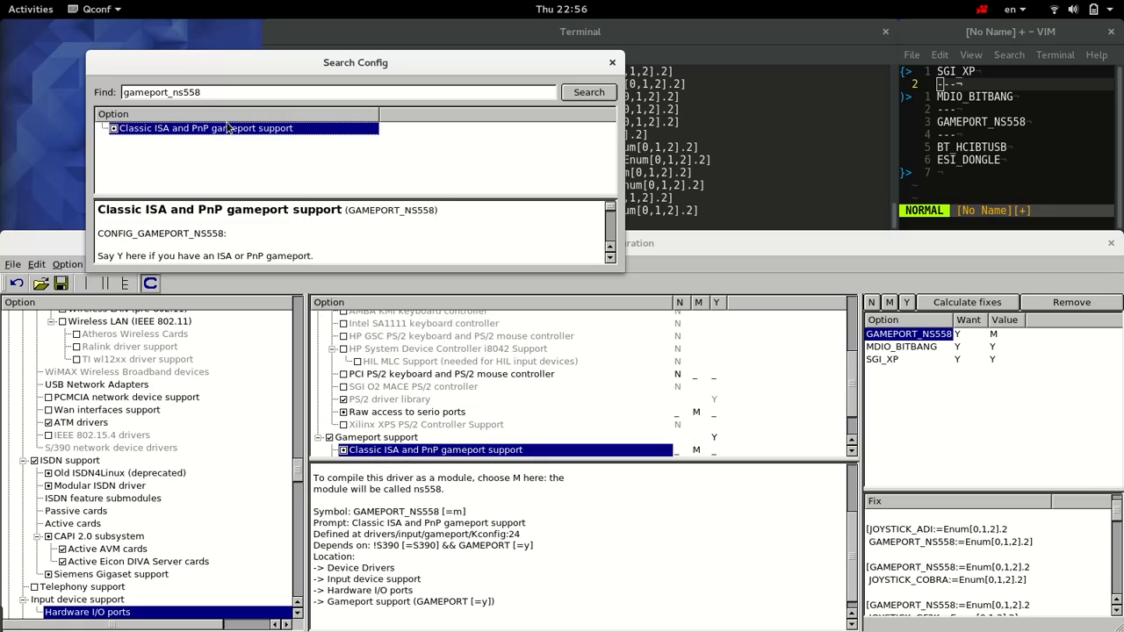
pyautogui.click(715, 453)
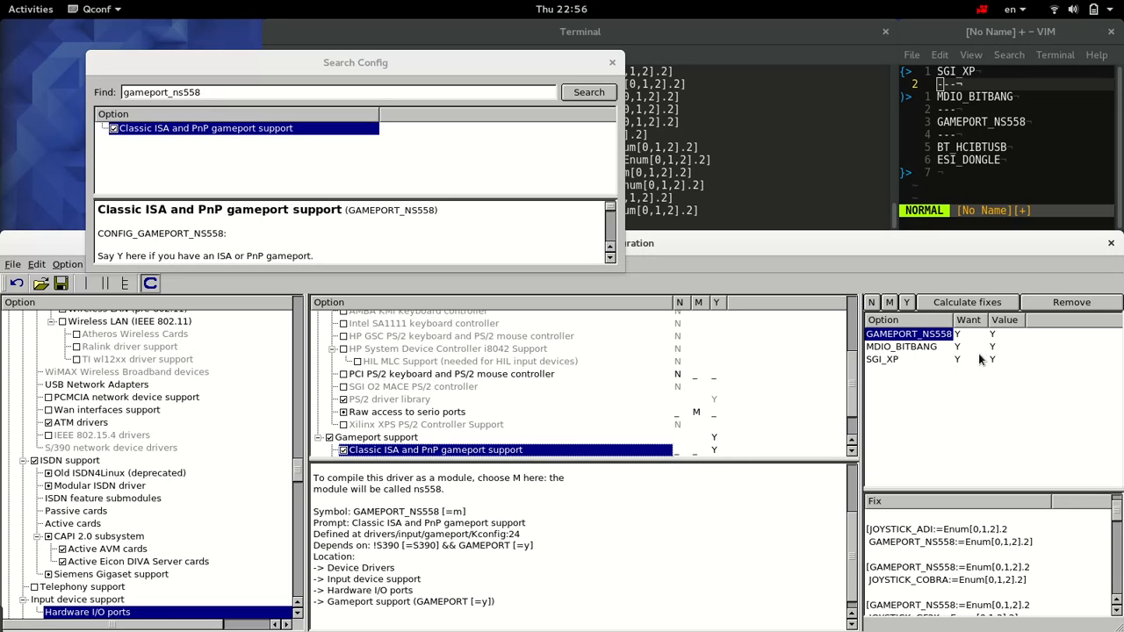
pyautogui.click(613, 65)
# Step: Add the HCI USB driver from the Bluetooth device drivers to the wanted options with value Y
pyautogui.click(959, 161)
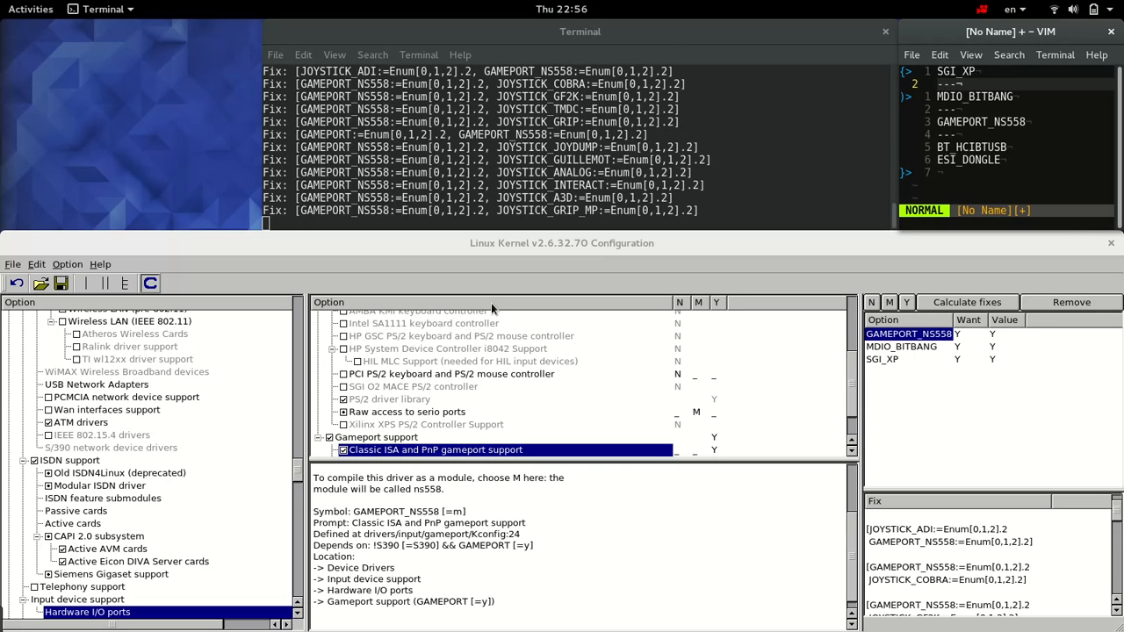
pyautogui.click(296, 449)
pyautogui.moveTo(296, 448); pyautogui.dragTo(268, 417)
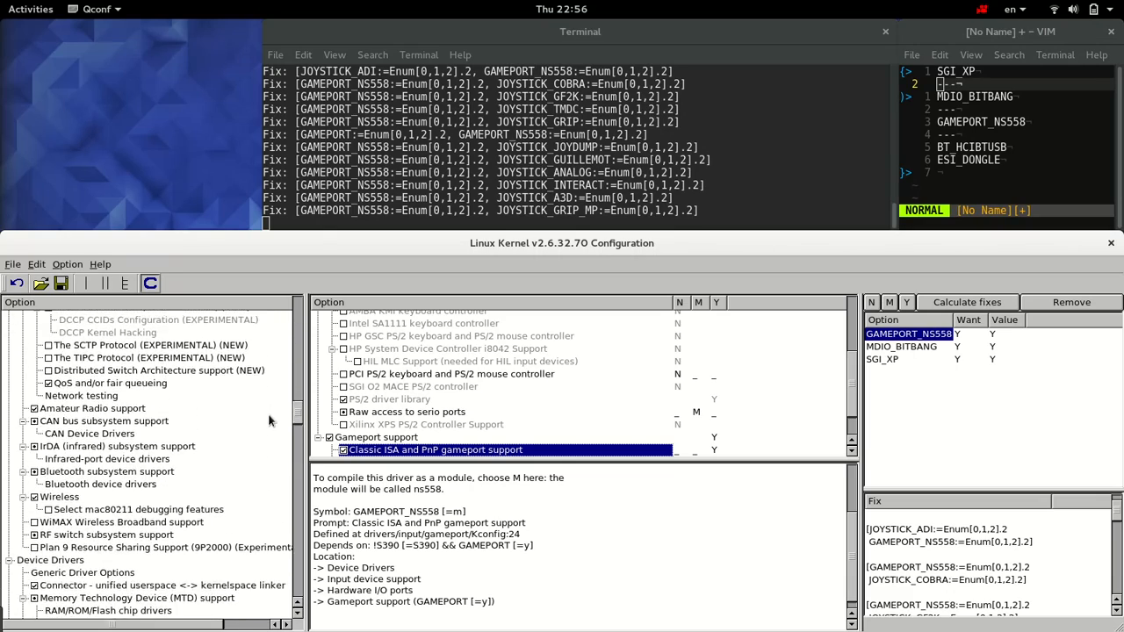
pyautogui.click(136, 484)
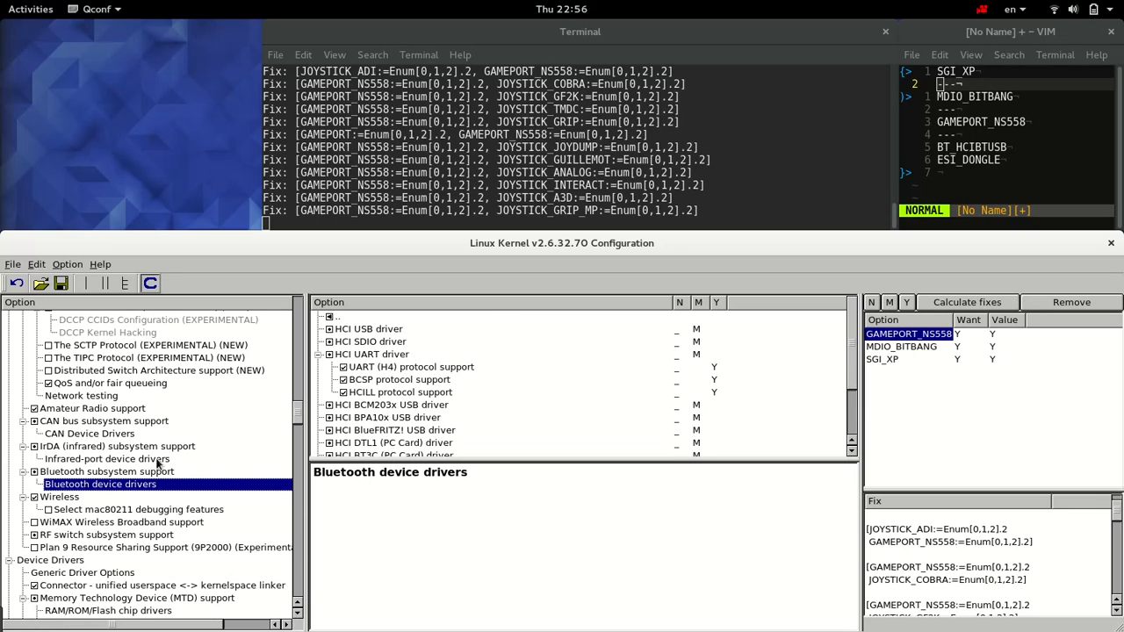
pyautogui.click(367, 330)
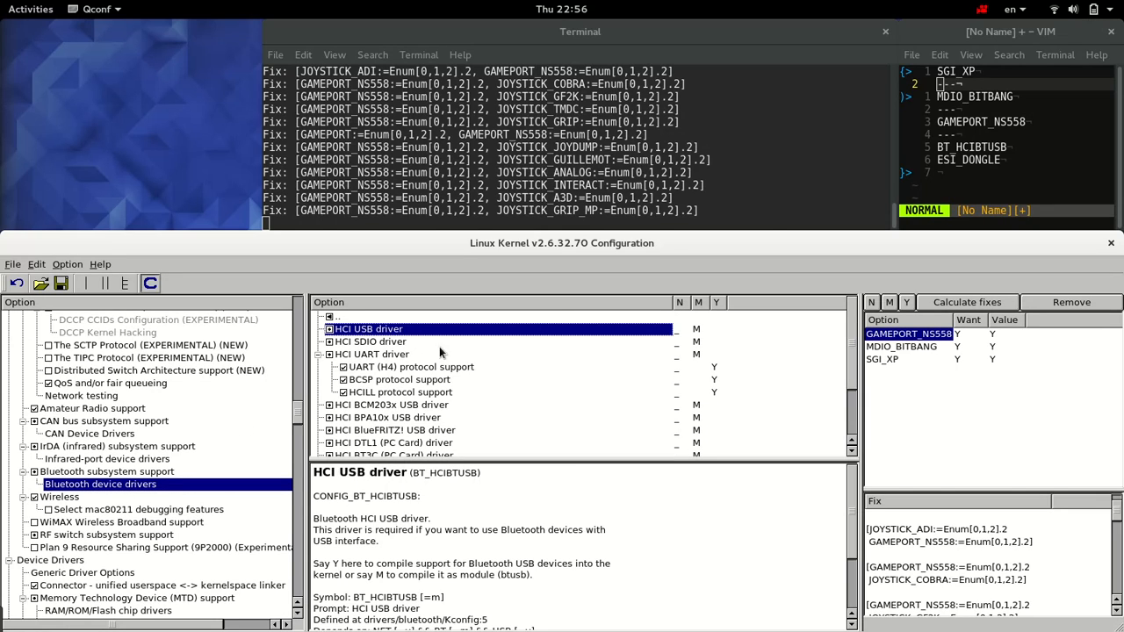
pyautogui.click(911, 302)
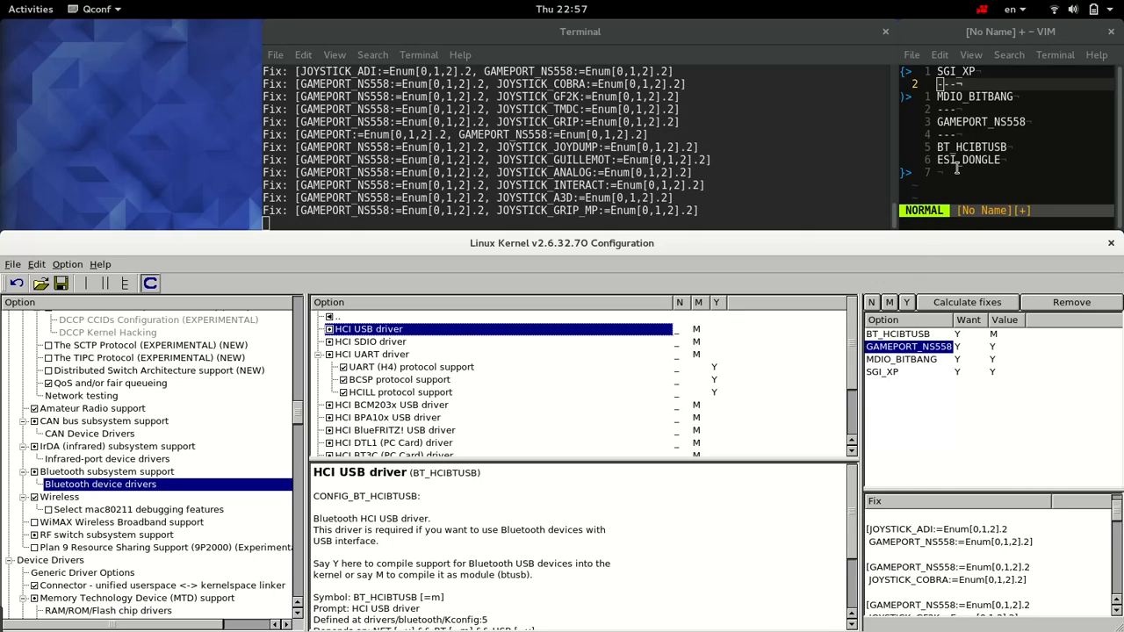
# Step: Search the configuration for "esi_dongle" and add ESI JetEye PC dongle to the wanted options with value Y
pyautogui.click(44, 265)
pyautogui.click(55, 282)
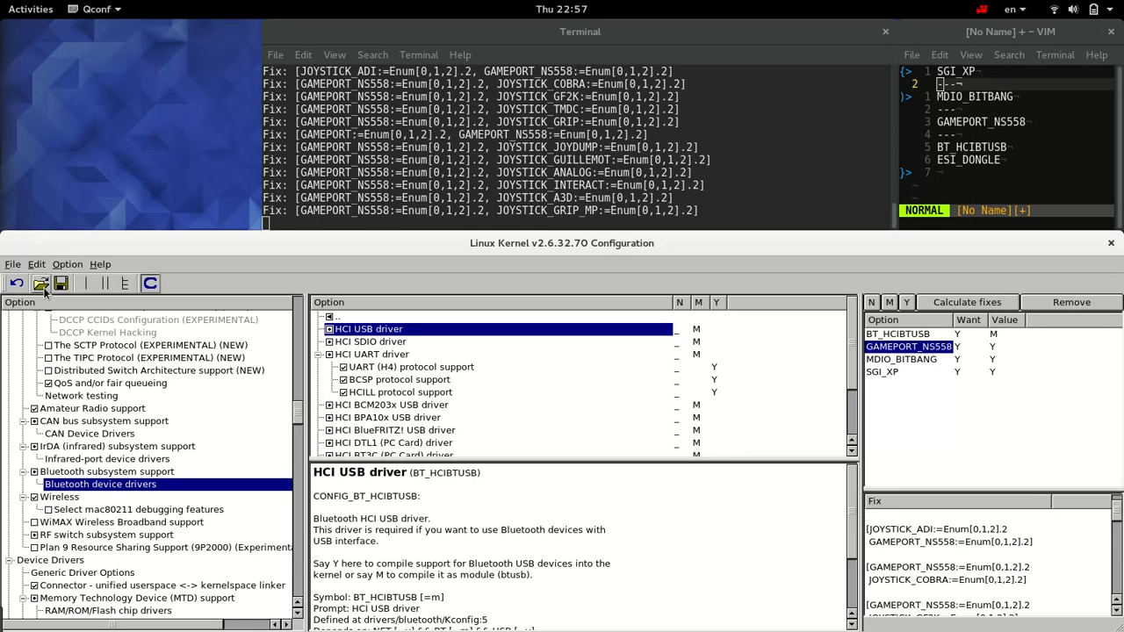
pyautogui.doubleClick(233, 94)
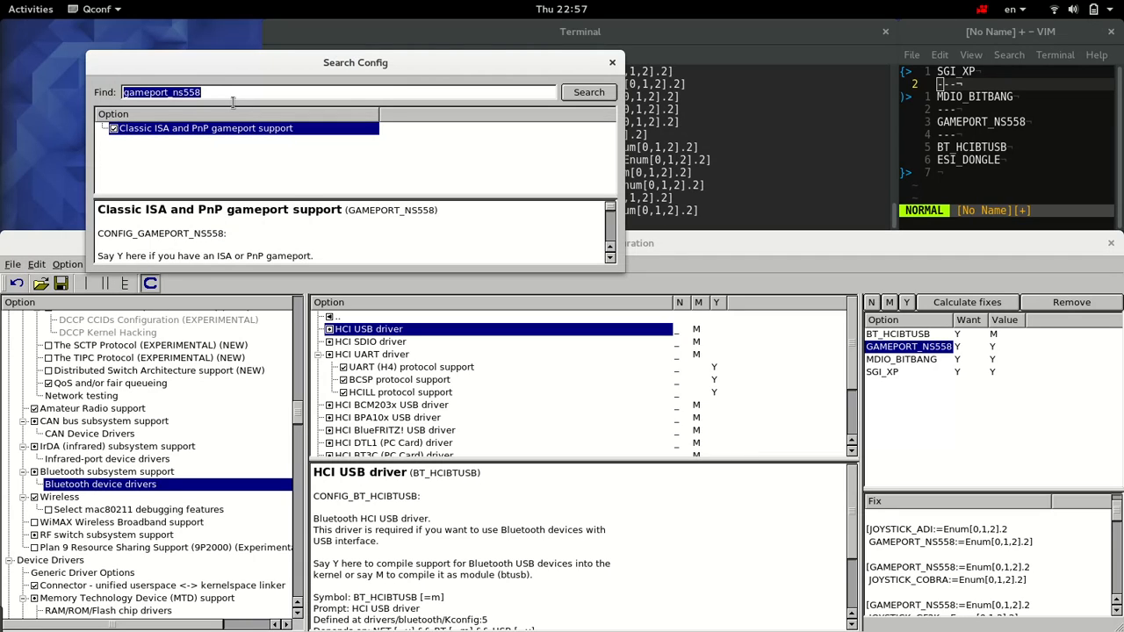
pyautogui.write('esi_dongle')
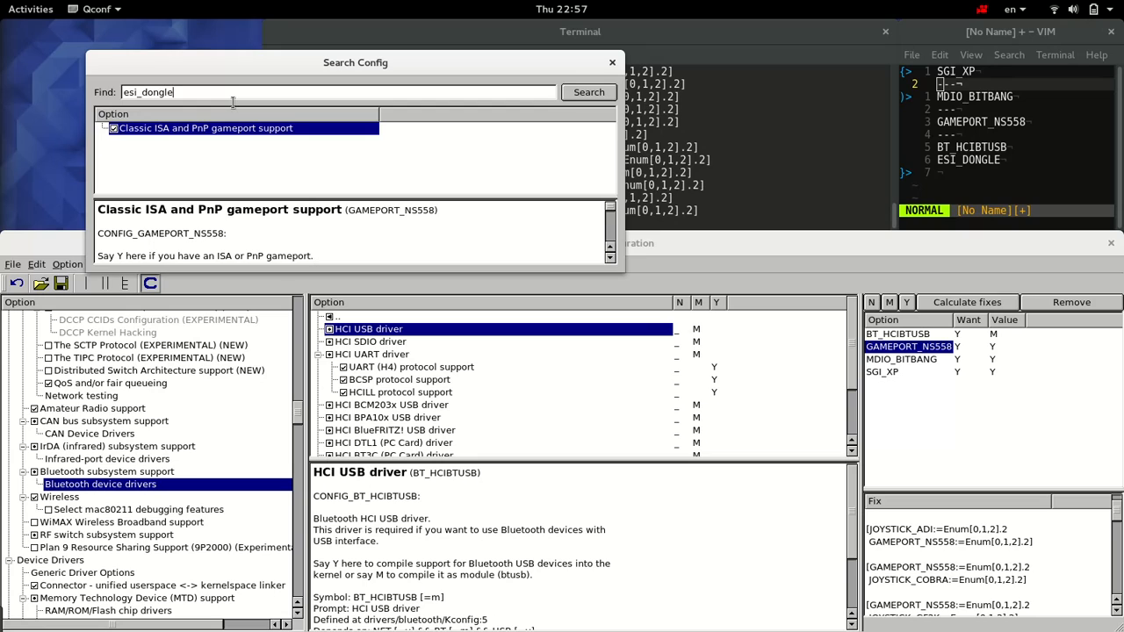
pyautogui.press('Return')
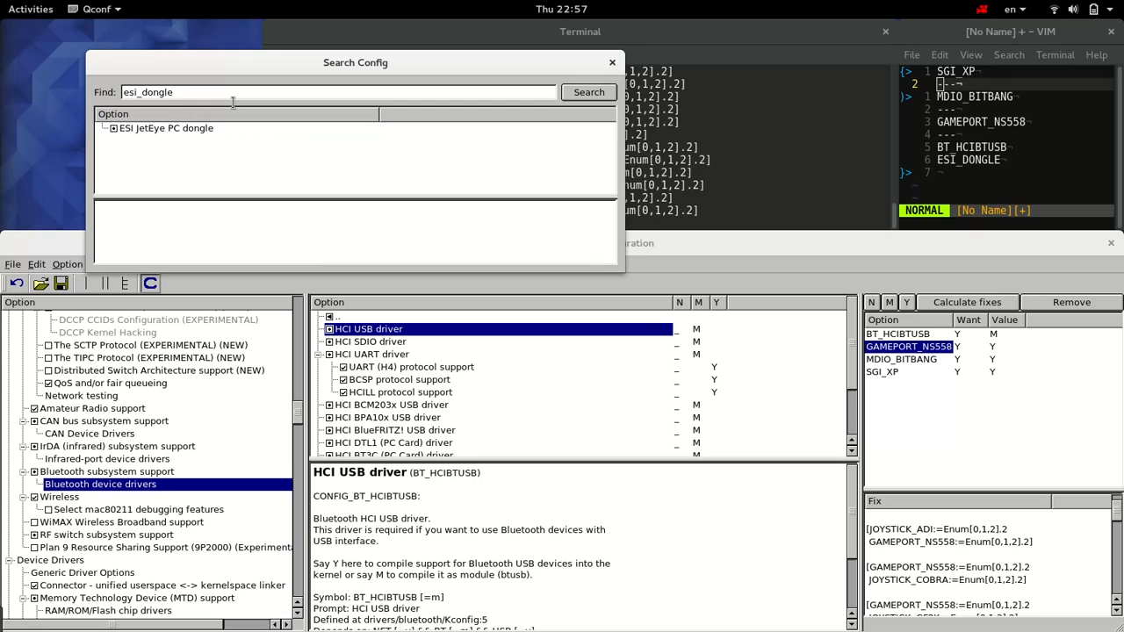
pyautogui.click(195, 131)
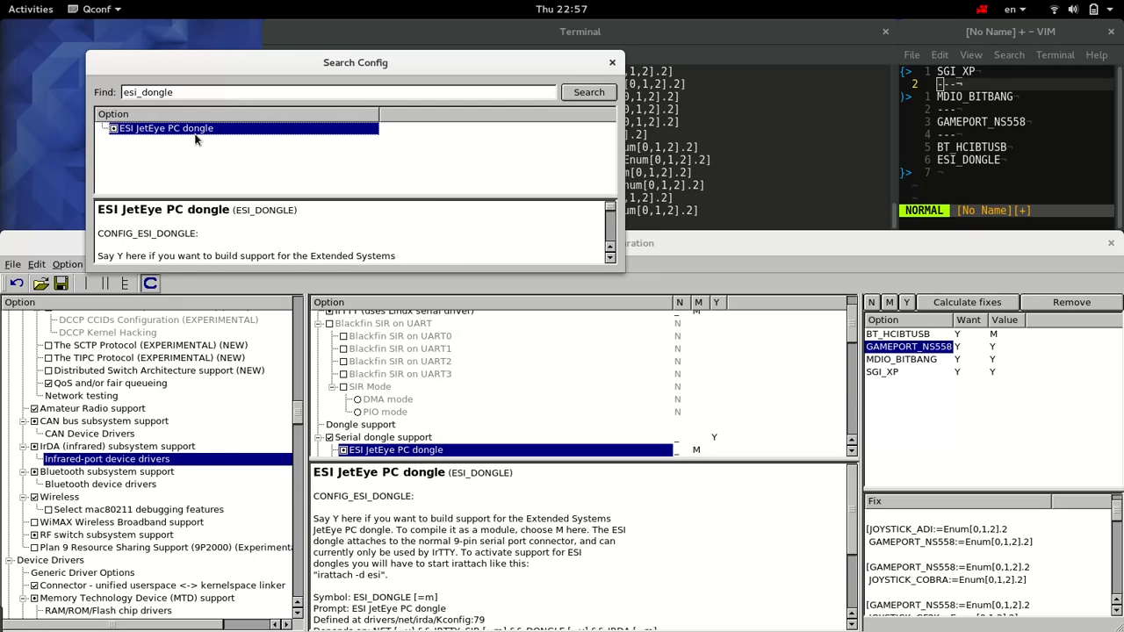
pyautogui.click(431, 450)
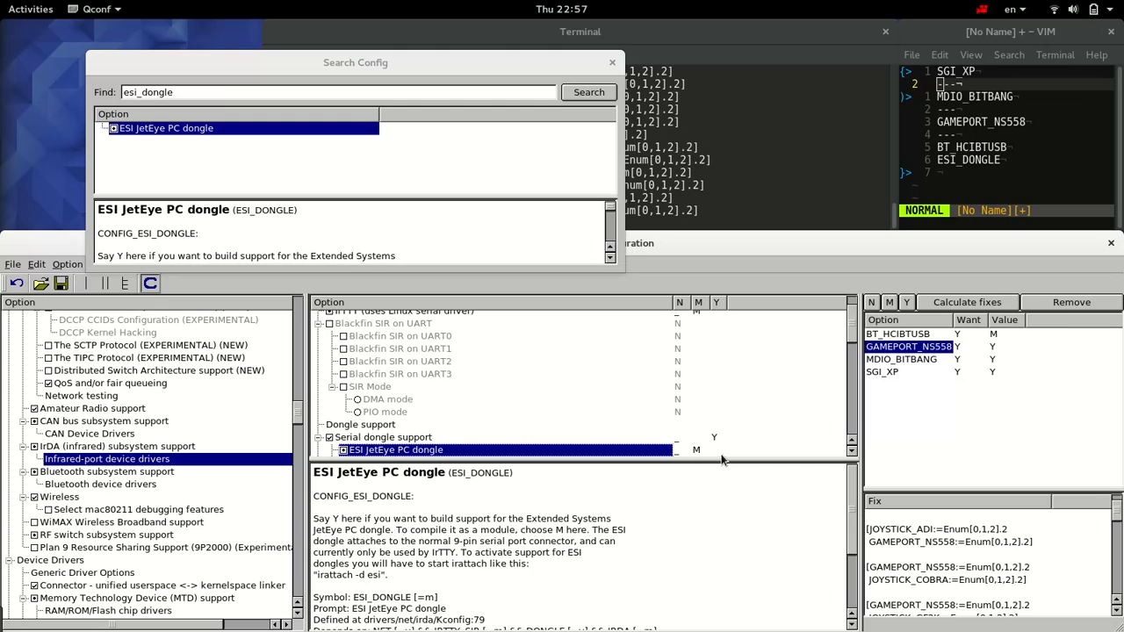
pyautogui.click(908, 305)
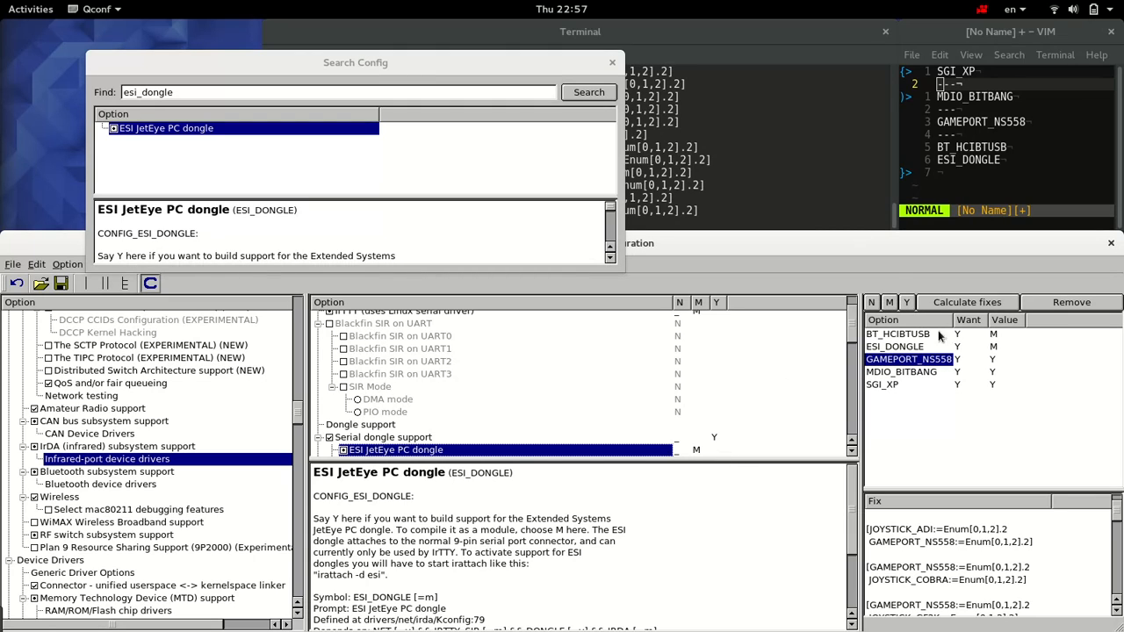
# Step: Calculate fixes for only BT_HCIBTUSB and ESI_DONGLE, and close the configuration search
pyautogui.keyDown('ctrl'); pyautogui.click(900, 334); pyautogui.keyUp('ctrl')
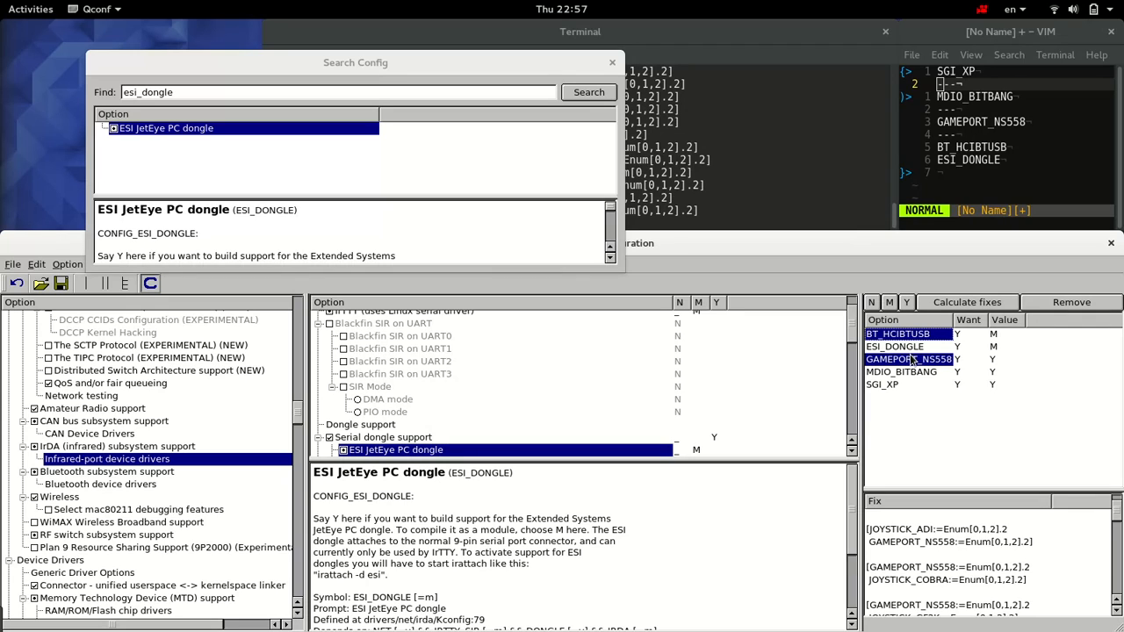
pyautogui.keyDown('ctrl'); pyautogui.click(910, 348); pyautogui.keyUp('ctrl')
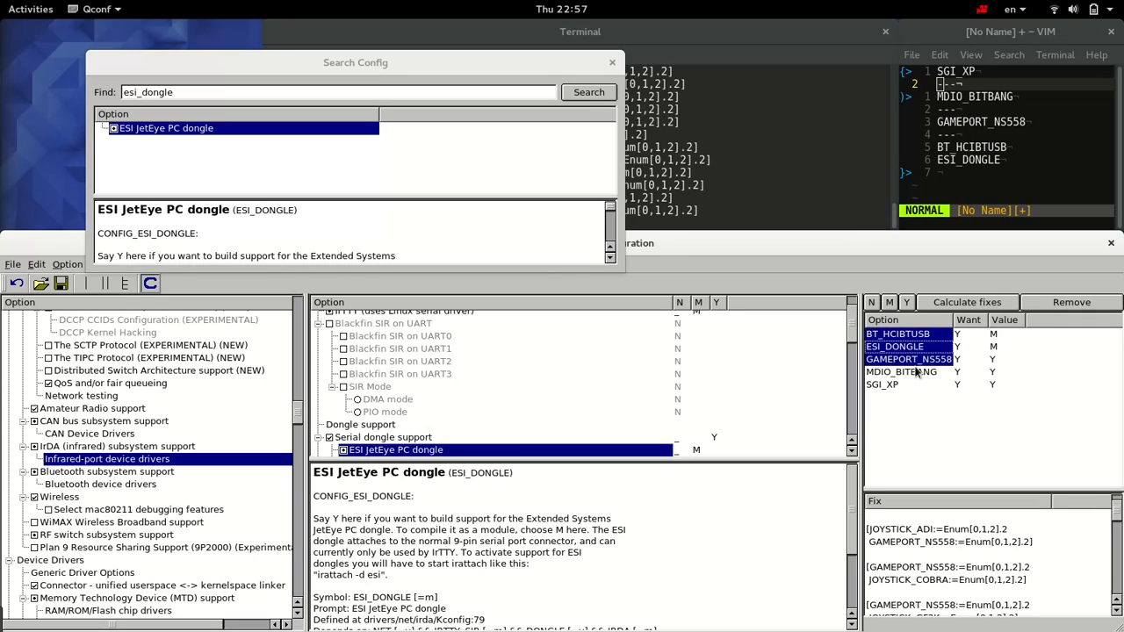
pyautogui.keyDown('ctrl'); pyautogui.click(914, 361); pyautogui.keyUp('ctrl')
pyautogui.click(938, 305)
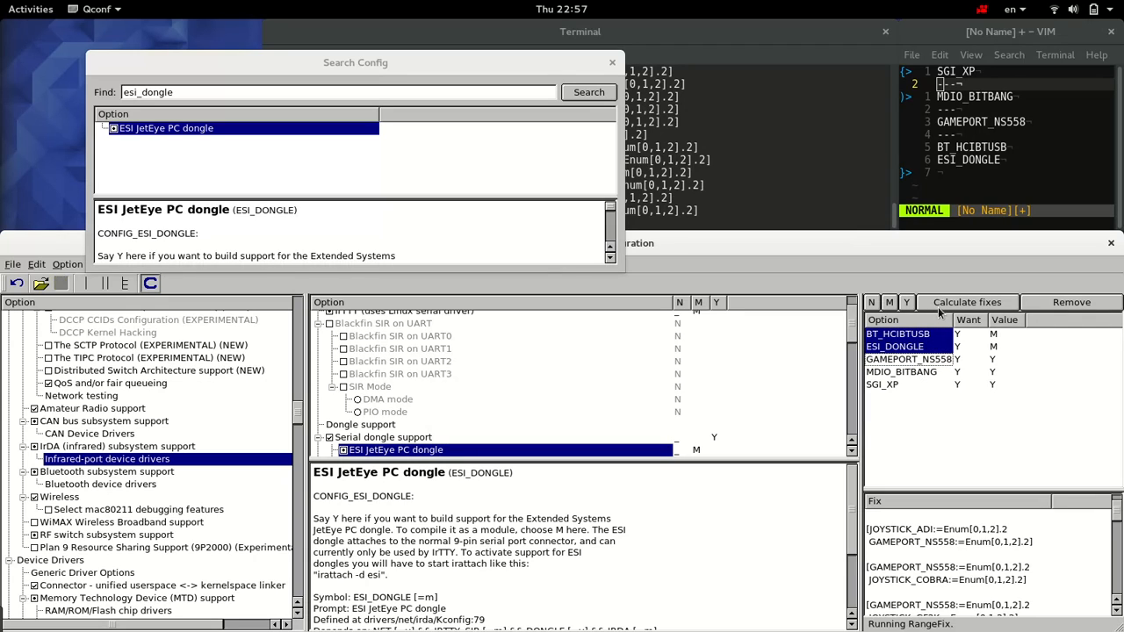
pyautogui.click(612, 62)
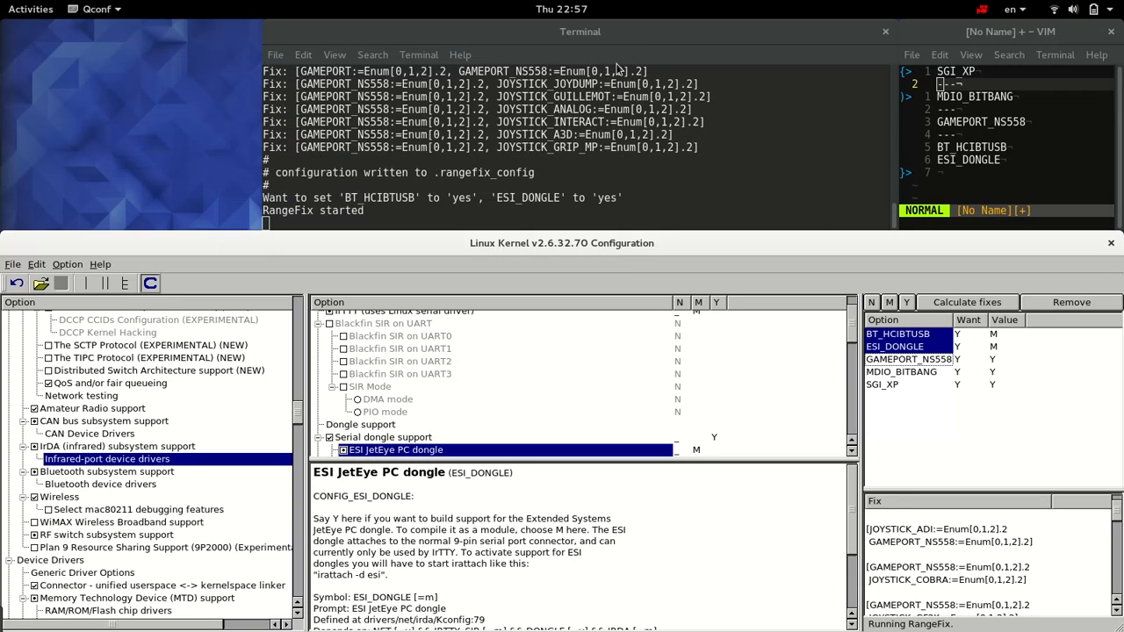
# Step: Check in the terminal output which wanted values are requested for BT_HCIBTUSB and ESI_DONGLE
pyautogui.click(465, 158)
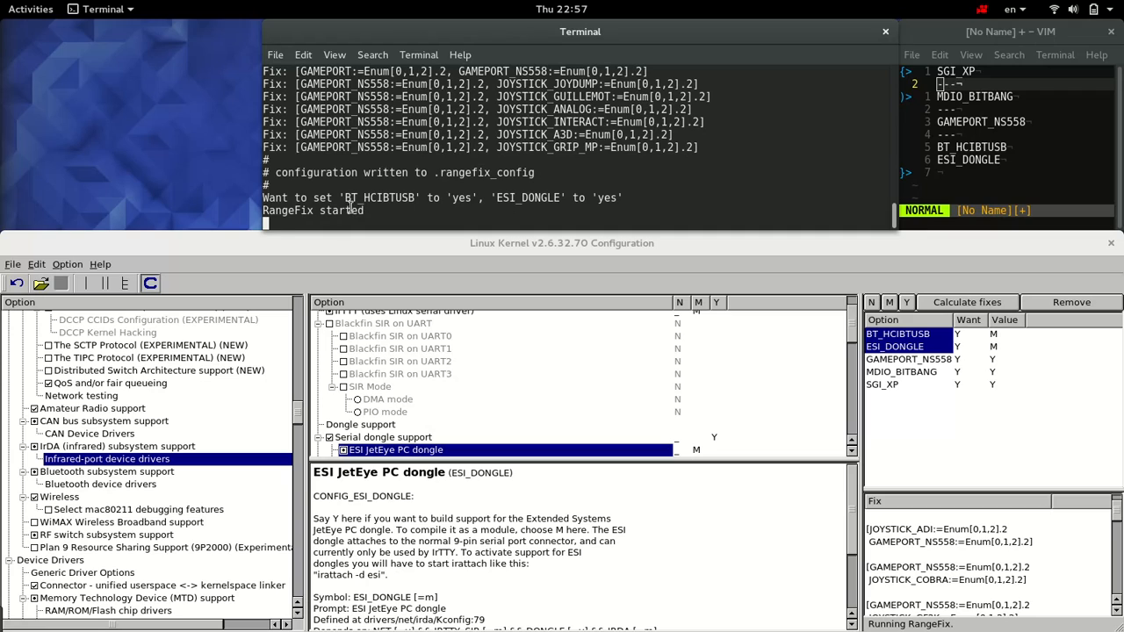
pyautogui.moveTo(346, 202); pyautogui.dragTo(631, 201)
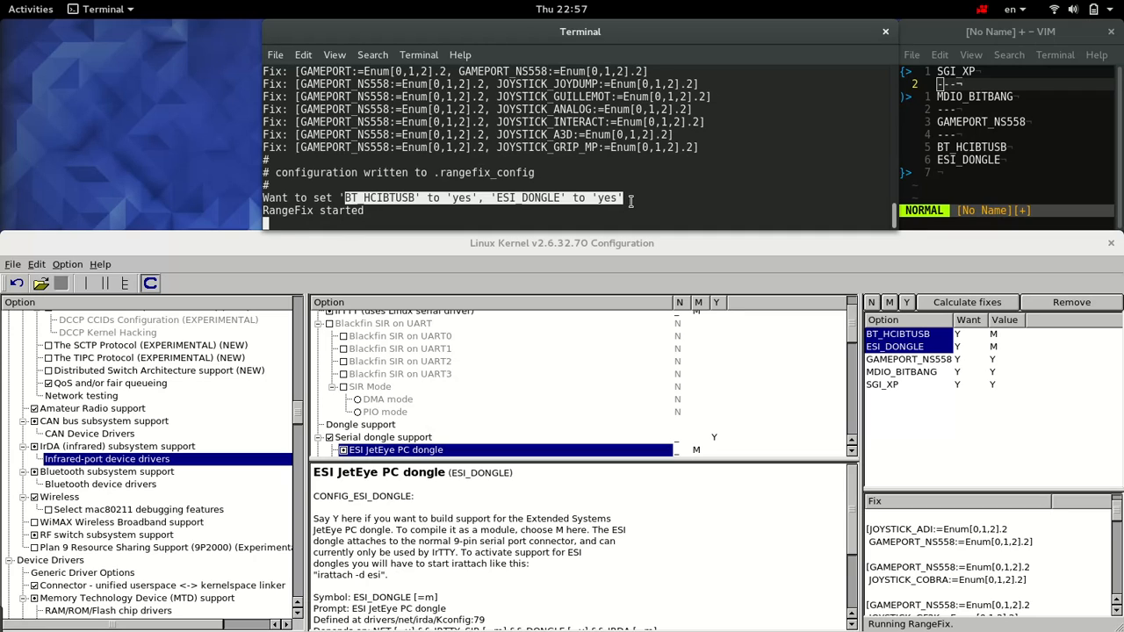
pyautogui.click(630, 201)
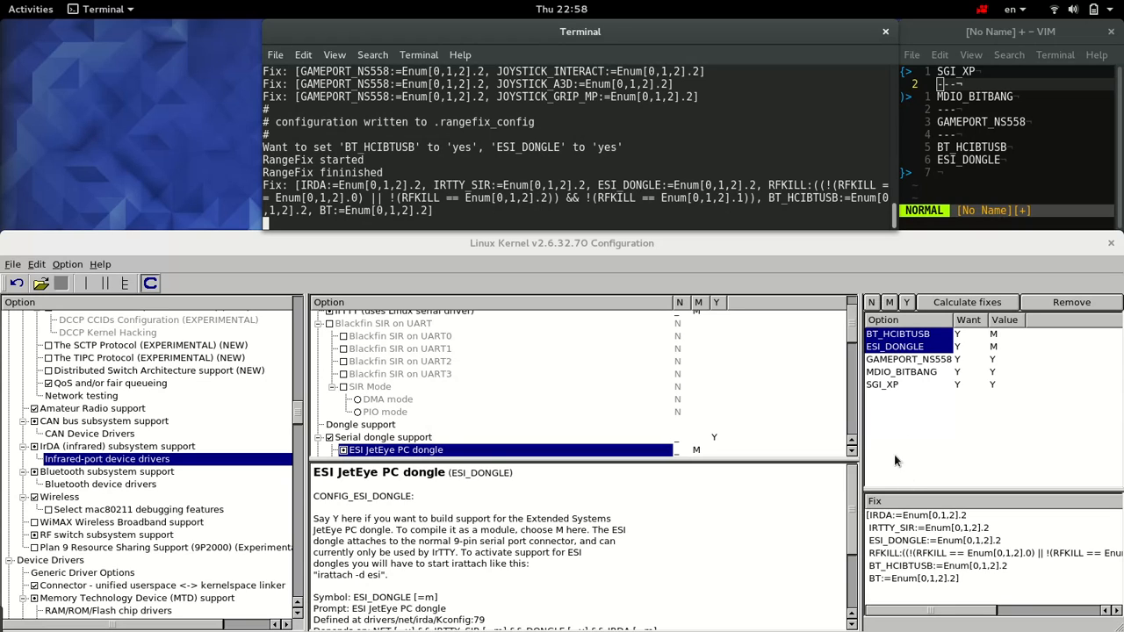
# Step: Examine the calculated fix line by line, widening the fix list to read the full RFKILL condition
pyautogui.click(911, 571)
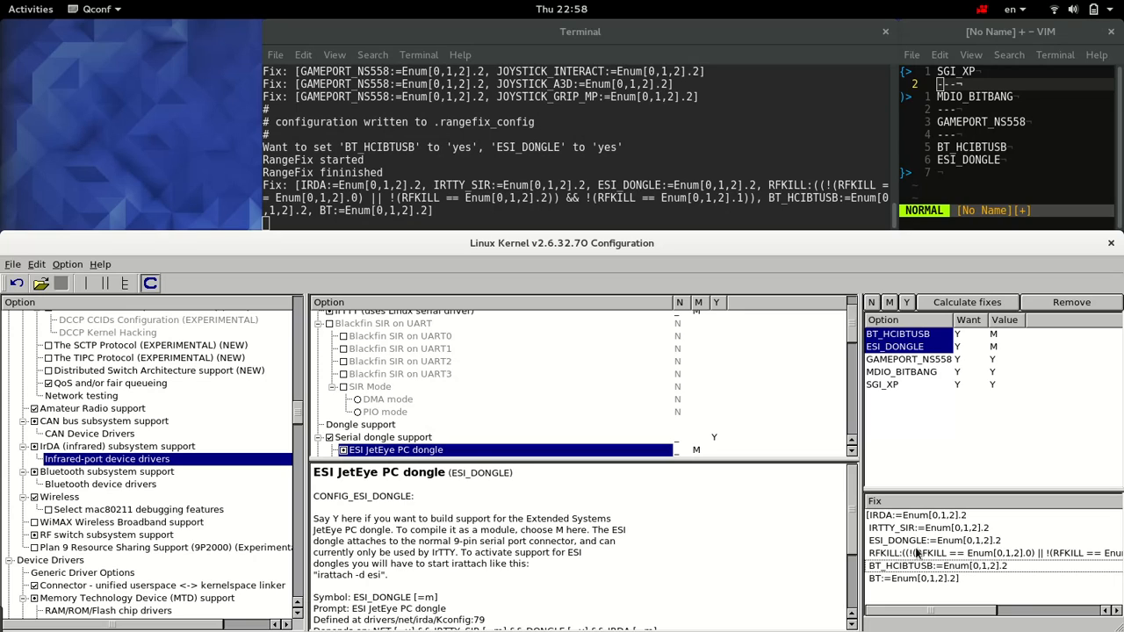
pyautogui.click(915, 546)
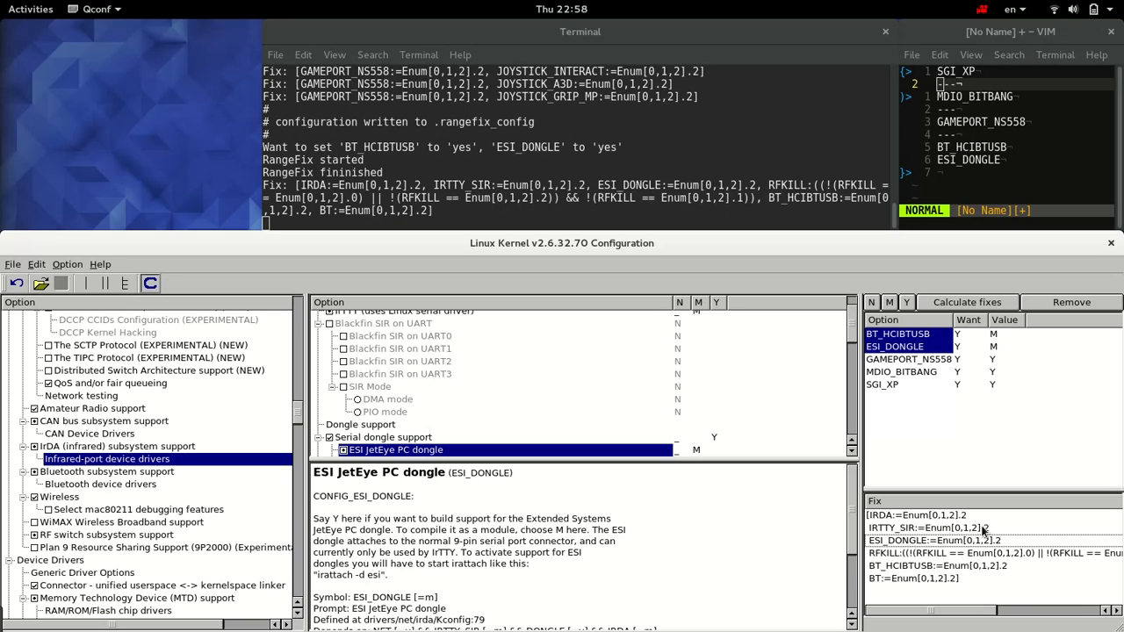
pyautogui.click(933, 556)
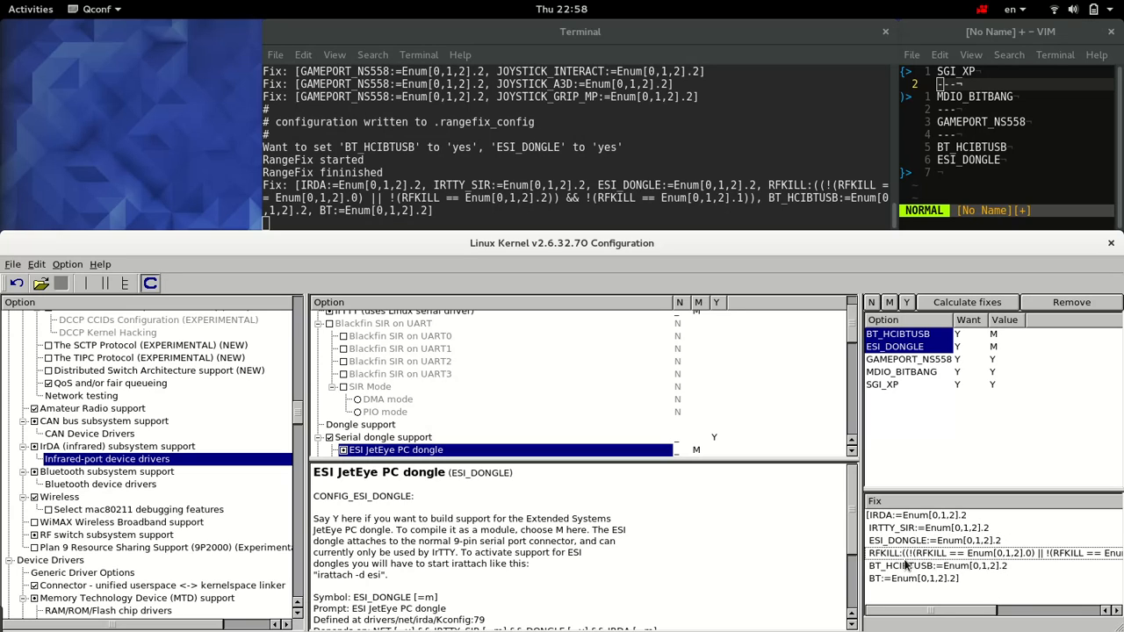
pyautogui.moveTo(913, 612); pyautogui.dragTo(912, 583)
pyautogui.moveTo(856, 562); pyautogui.dragTo(734, 542)
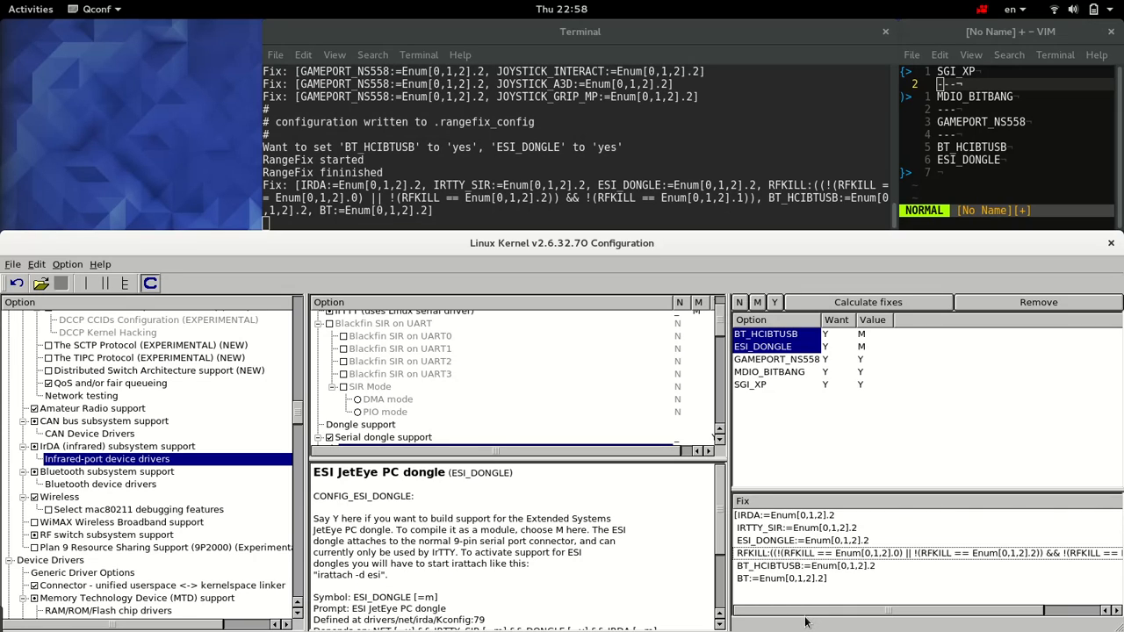
pyautogui.moveTo(806, 615); pyautogui.dragTo(865, 609)
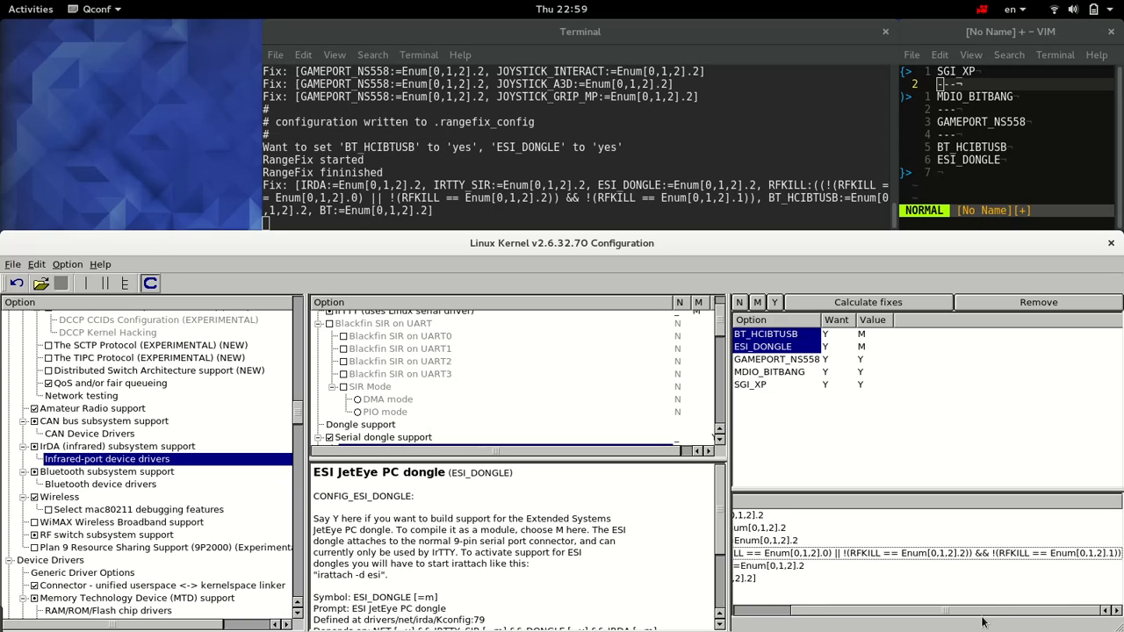
pyautogui.moveTo(986, 612); pyautogui.dragTo(933, 612)
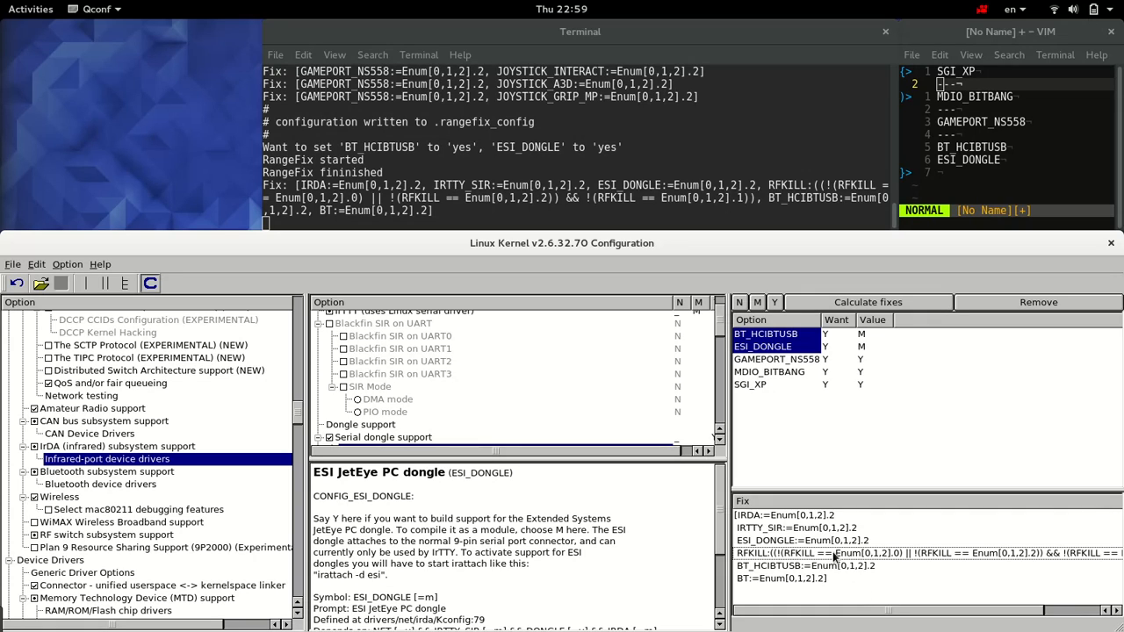
# Step: Search the configuration for "irda" and set "IrDA (infrared) subsystem support" to Y
pyautogui.click(750, 519)
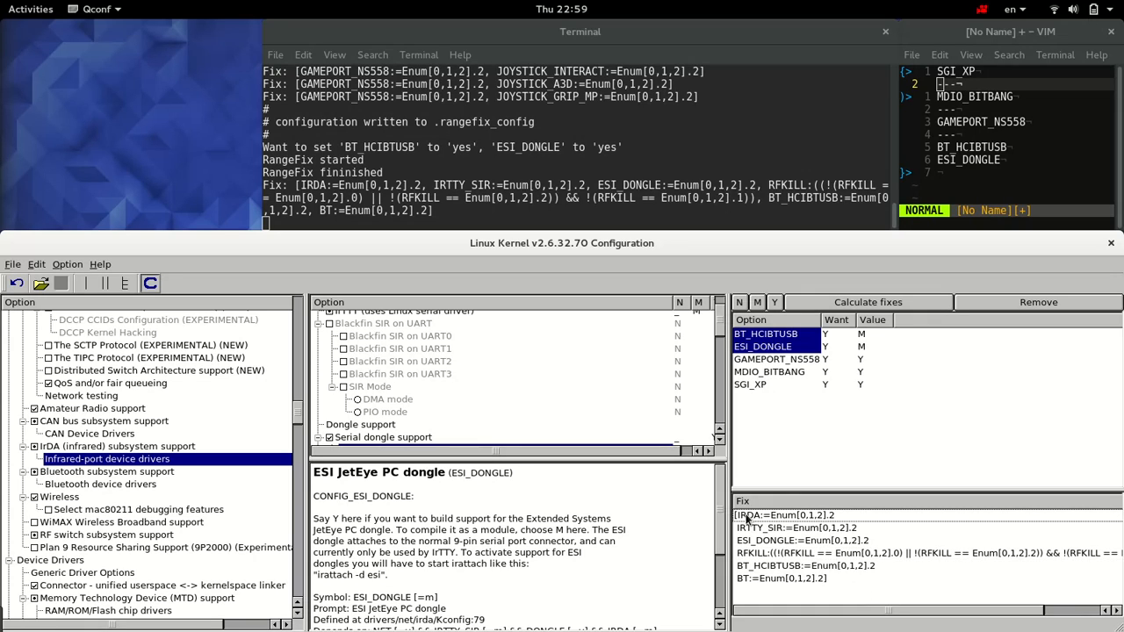
pyautogui.click(67, 265)
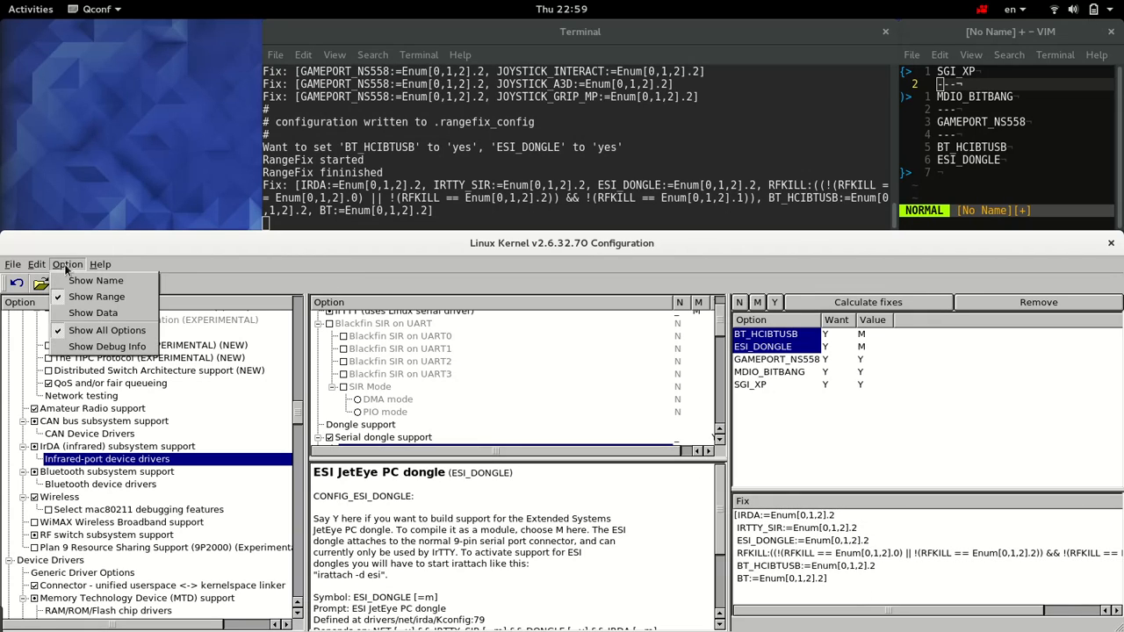
pyautogui.click(68, 267)
pyautogui.hotkey('ctrl', 'f')
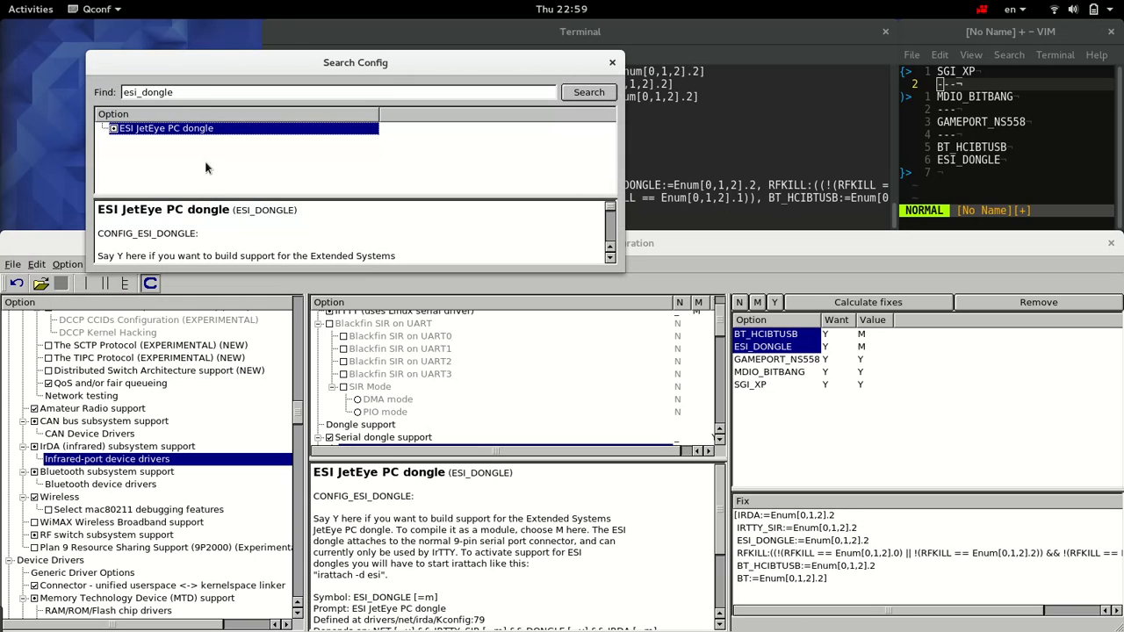
pyautogui.doubleClick(183, 94)
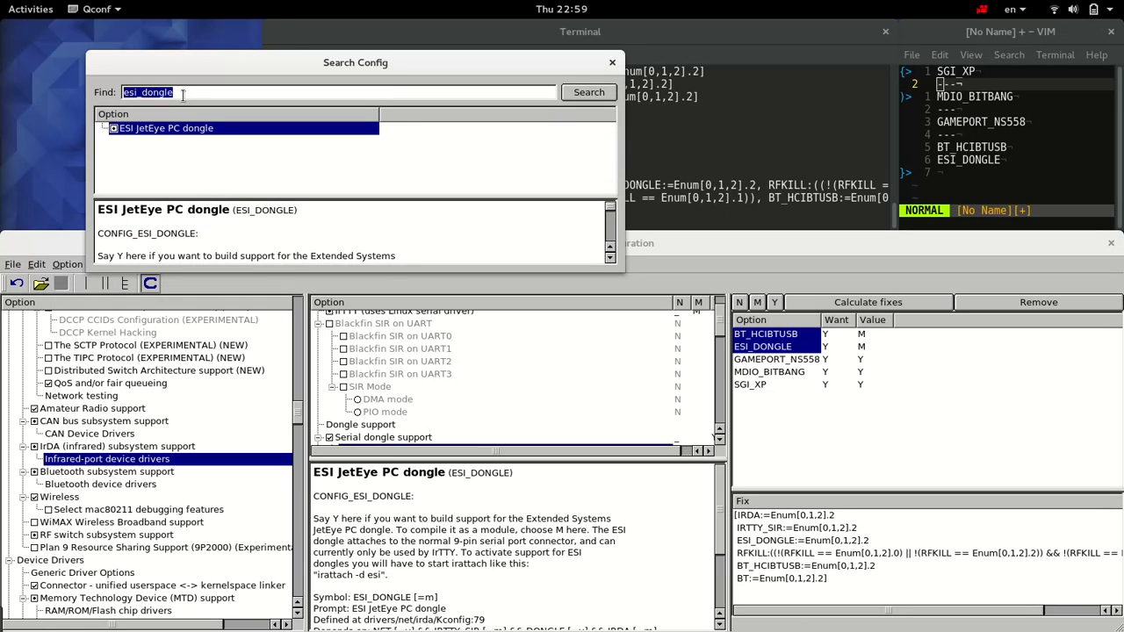
pyautogui.write('irda')
pyautogui.press('Return')
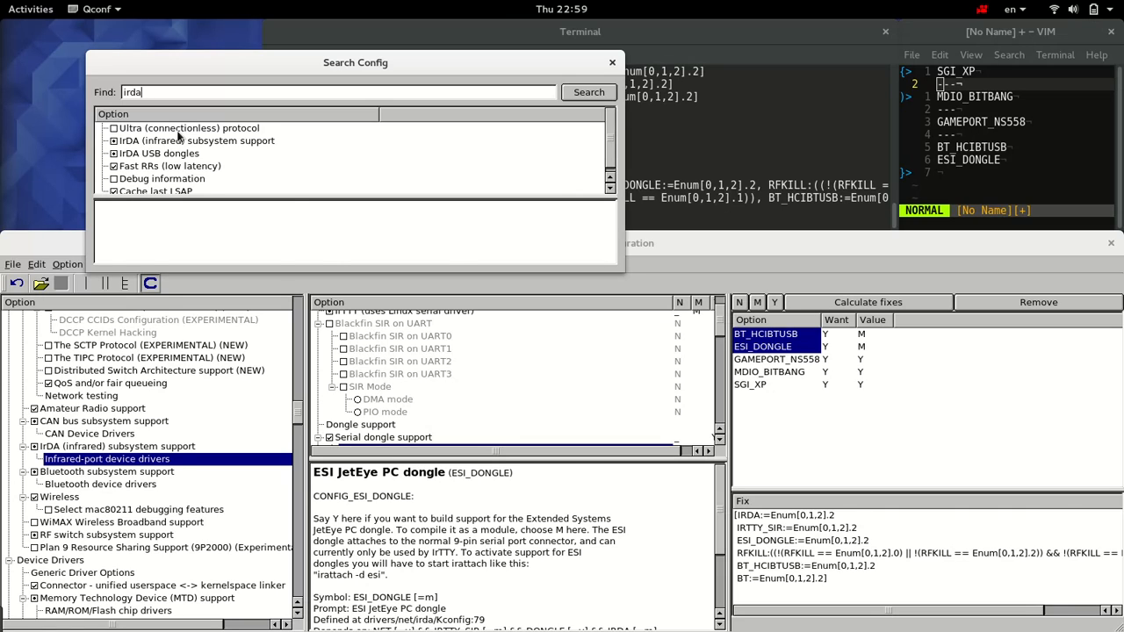
pyautogui.click(179, 128)
pyautogui.press('Down')
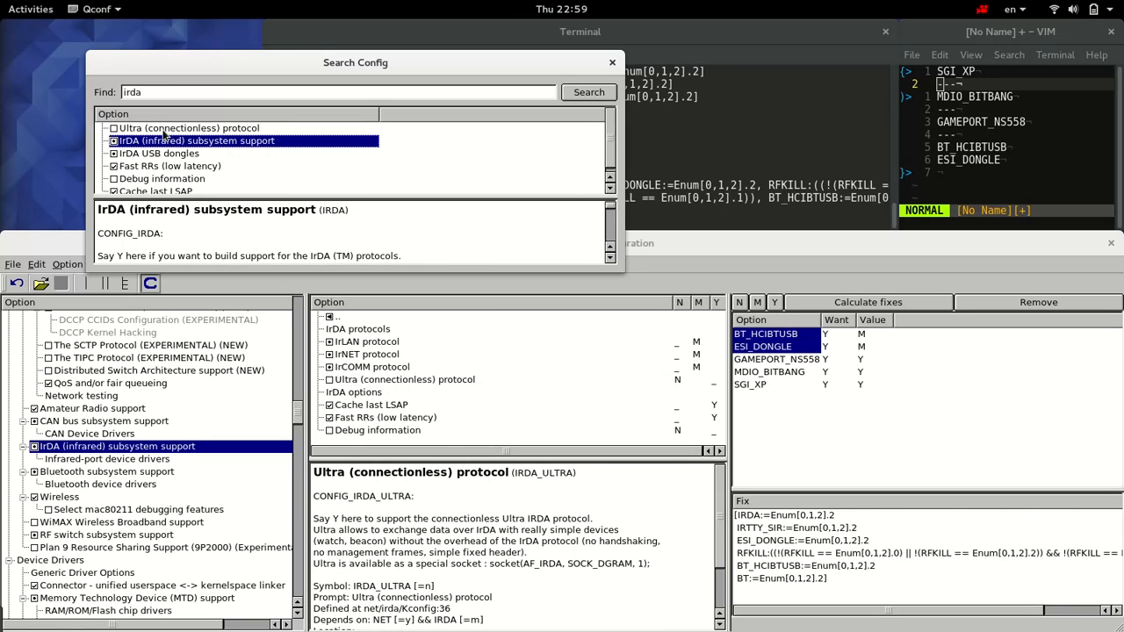
pyautogui.click(114, 143)
# Step: Search for "irtty_sir" and set "IrTTY (uses Linux serial driver)" to Y
pyautogui.doubleClick(146, 97)
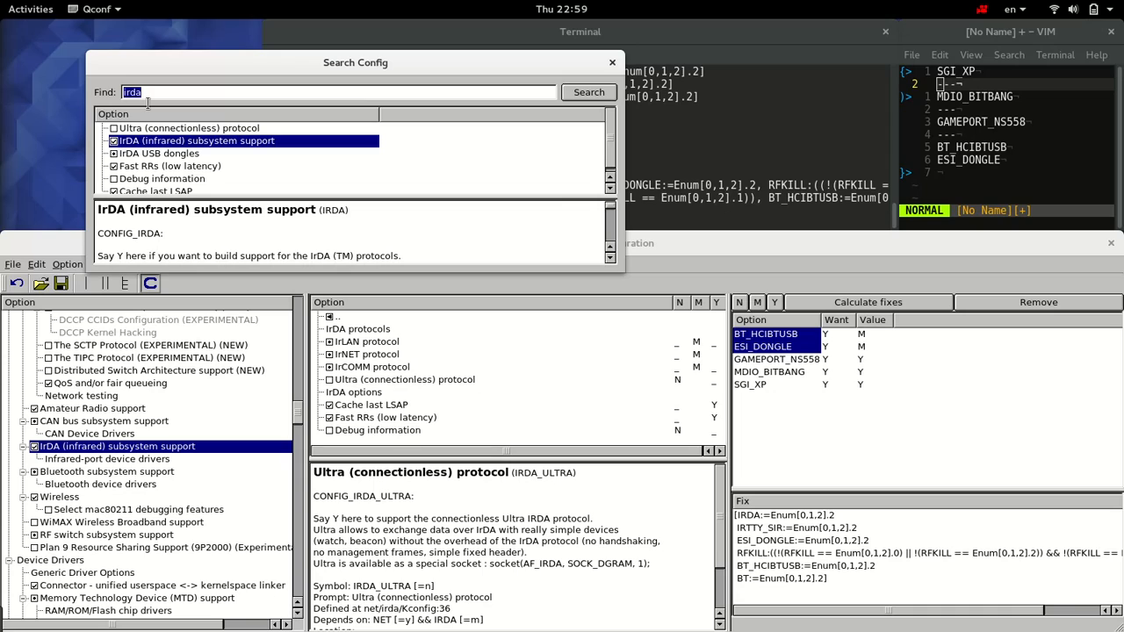
pyautogui.write('irtty_r')
pyautogui.press('BackSpace')
pyautogui.write('sir')
pyautogui.press('Return')
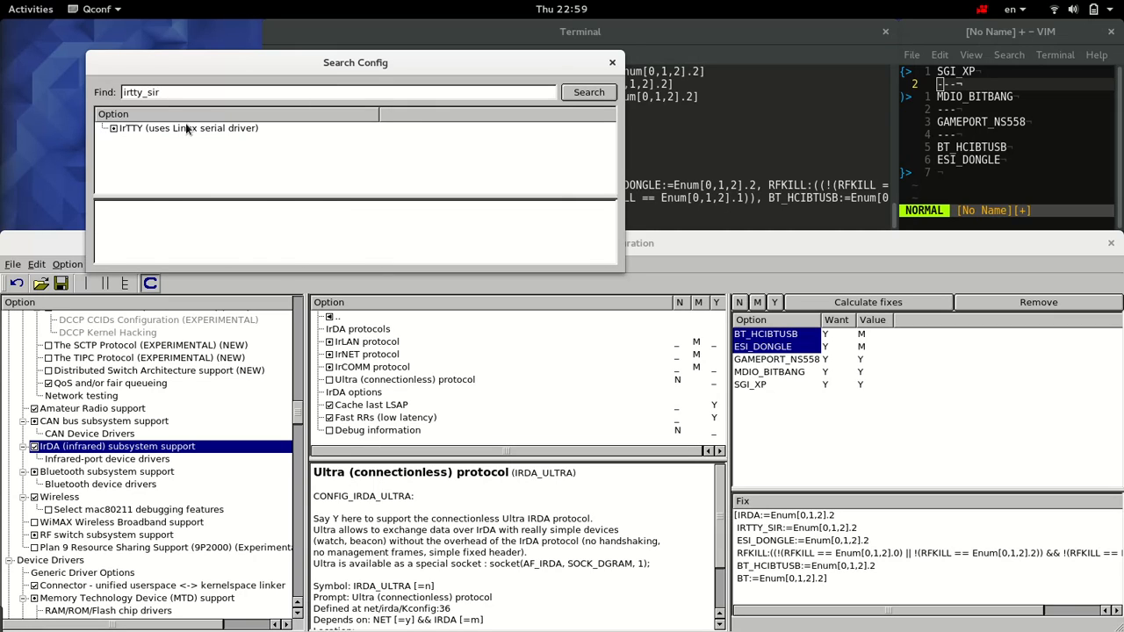
pyautogui.click(147, 130)
pyautogui.doubleClick(124, 131)
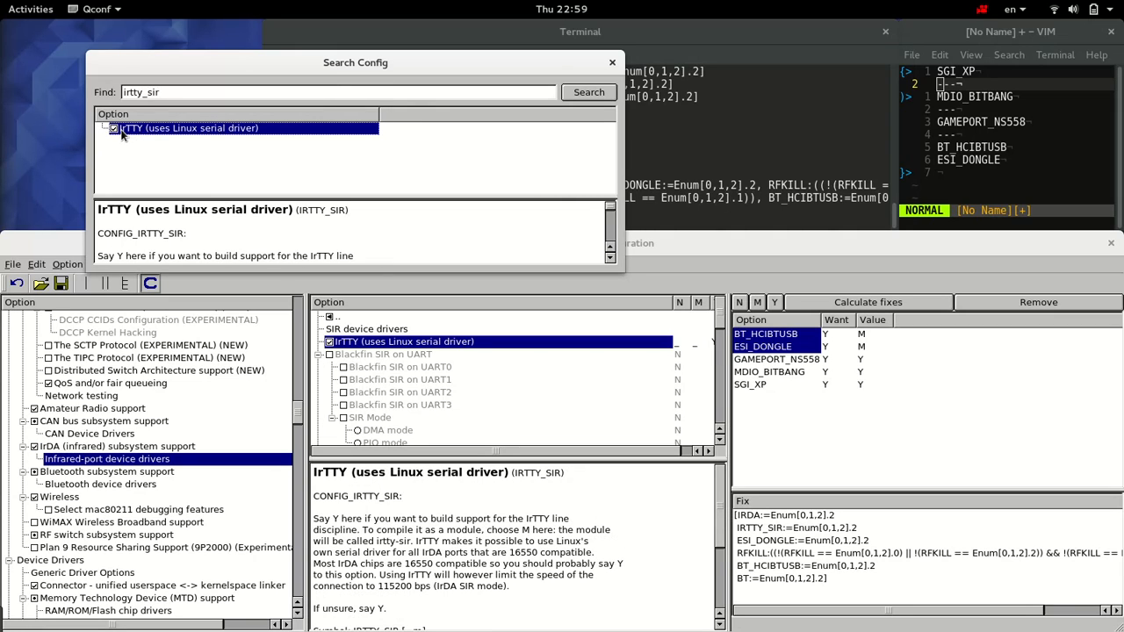
# Step: Search the configuration for "esi_dongle" and set "ESI JetEye PC dongle" to Y
pyautogui.doubleClick(215, 94)
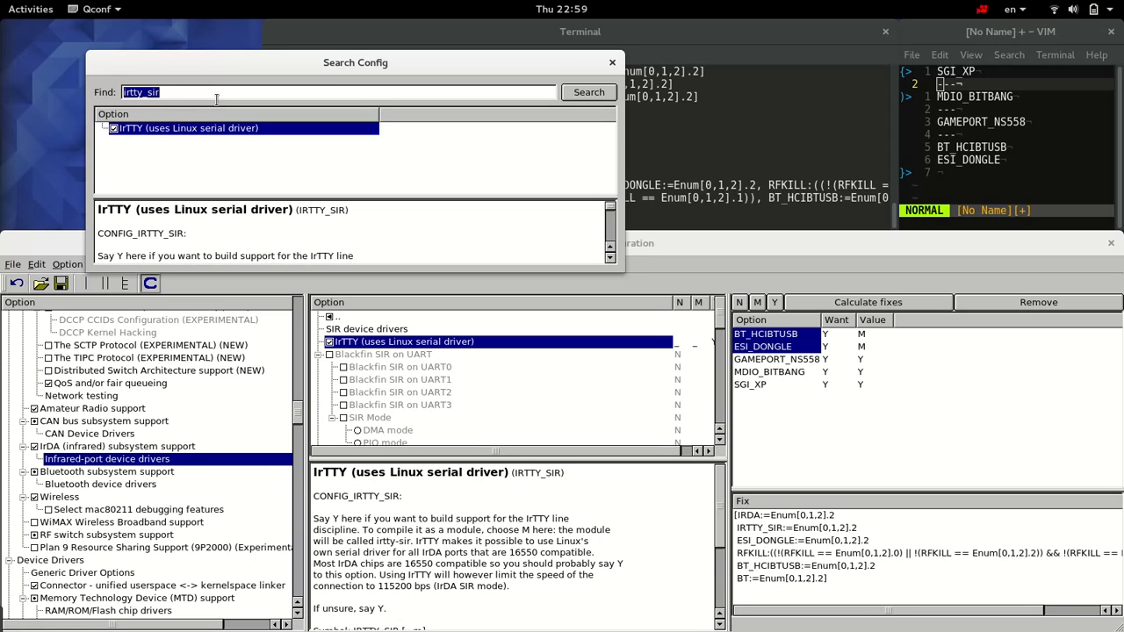
pyautogui.write('esi_dongle')
pyautogui.press('Return')
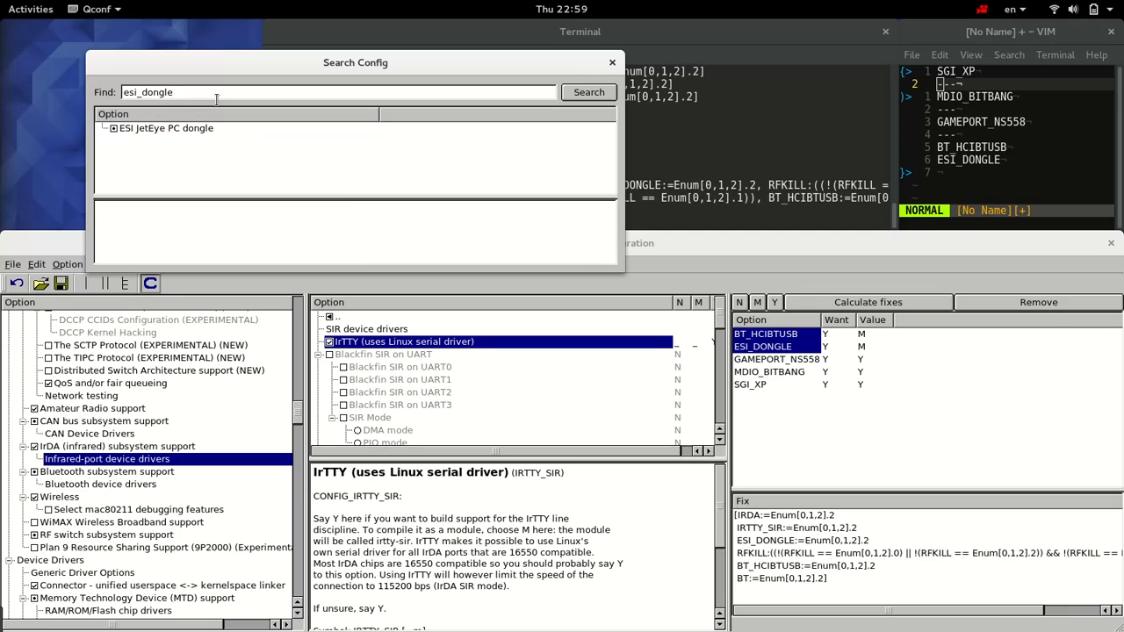
pyautogui.click(133, 130)
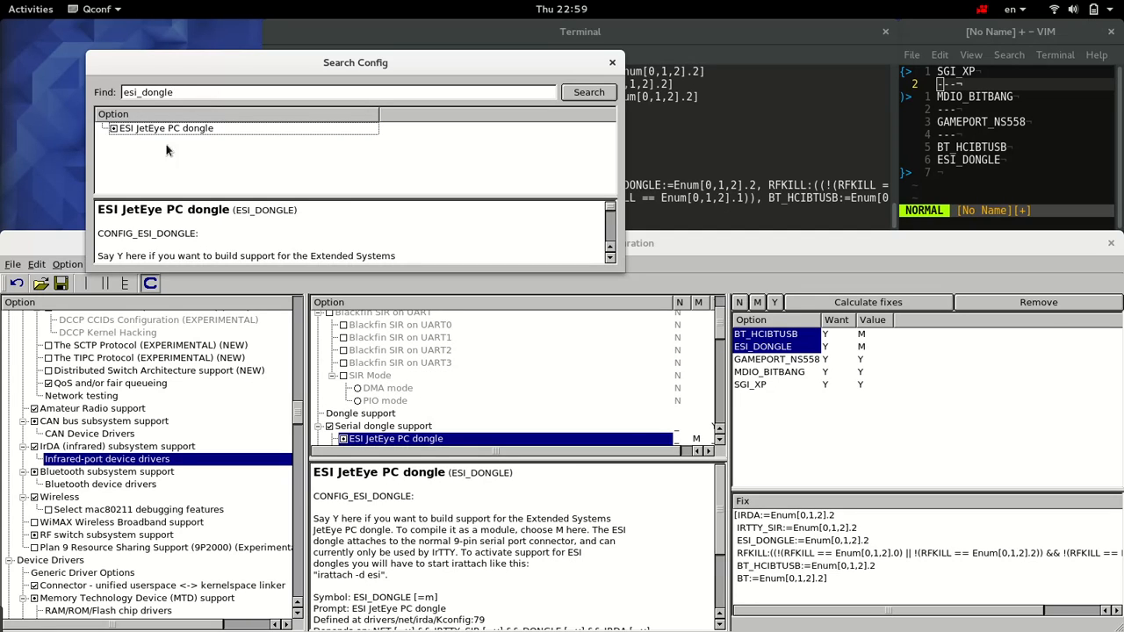
pyautogui.click(663, 453)
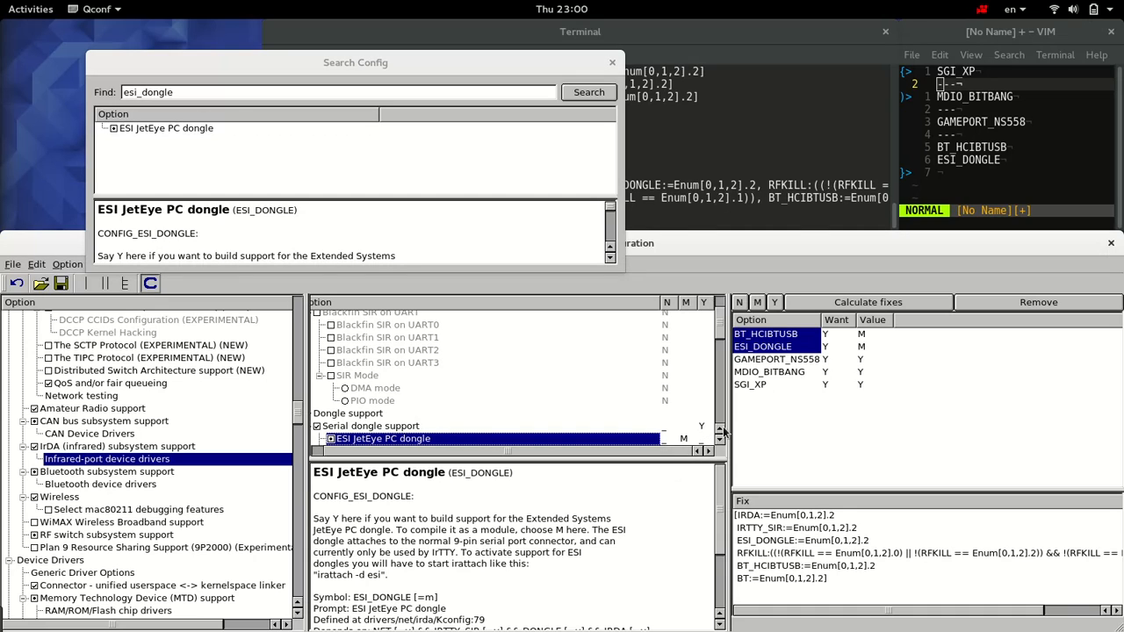
pyautogui.moveTo(737, 434); pyautogui.dragTo(791, 434)
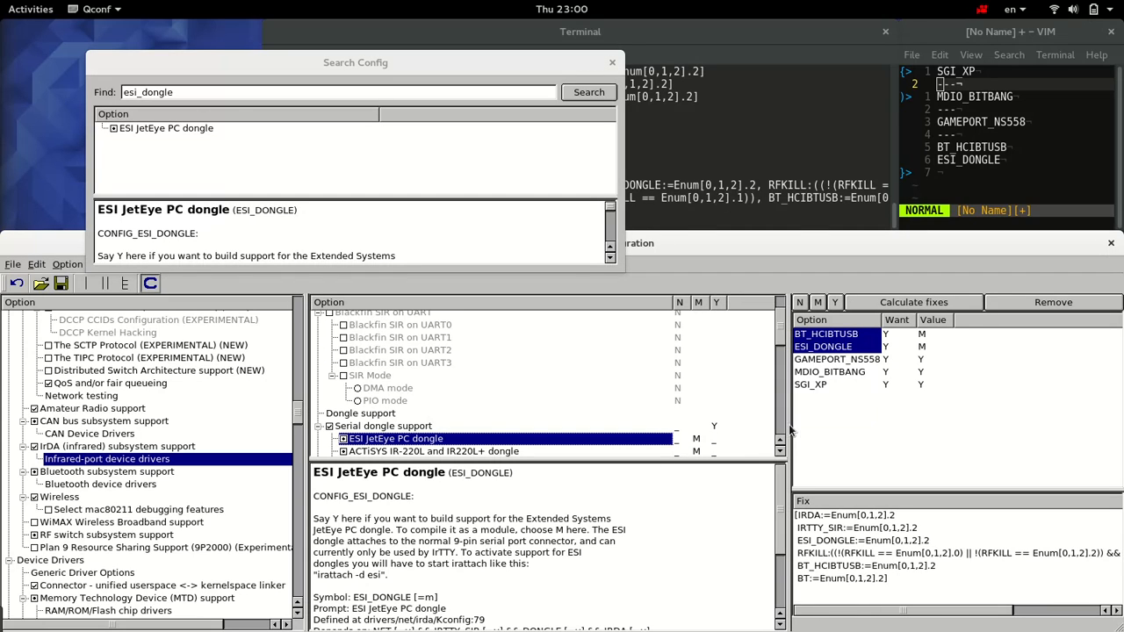
pyautogui.click(715, 441)
# Step: Search the configuration for "rfkill" and set "RF switch subsystem support" to N
pyautogui.click(262, 94)
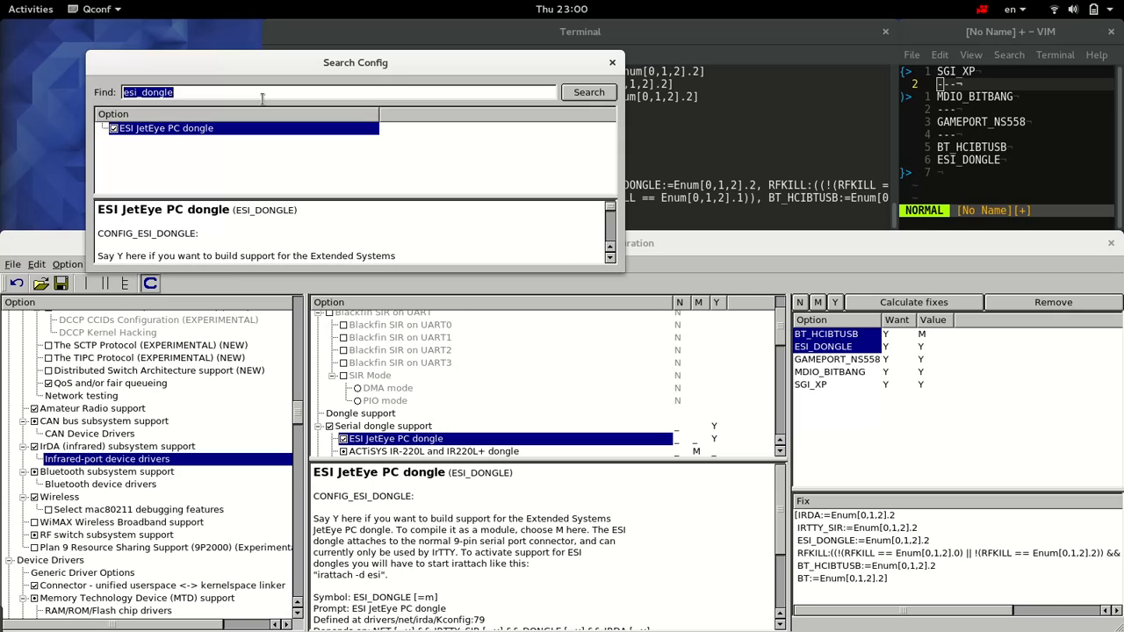
pyautogui.write('rpk')
pyautogui.write('ill')
pyautogui.press('Return')
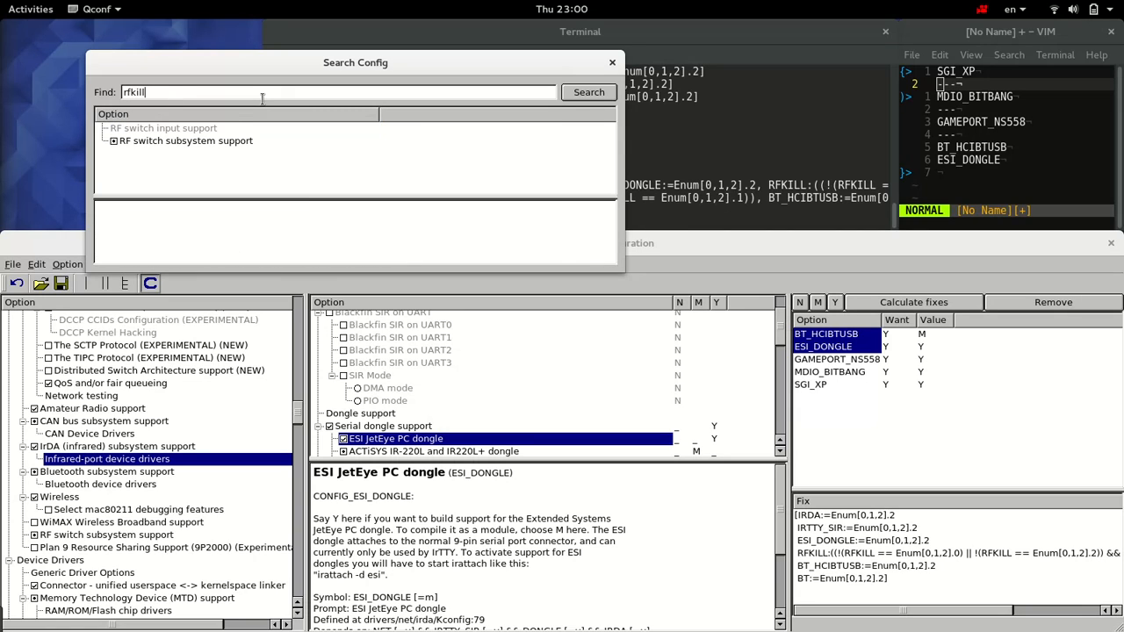
pyautogui.click(211, 143)
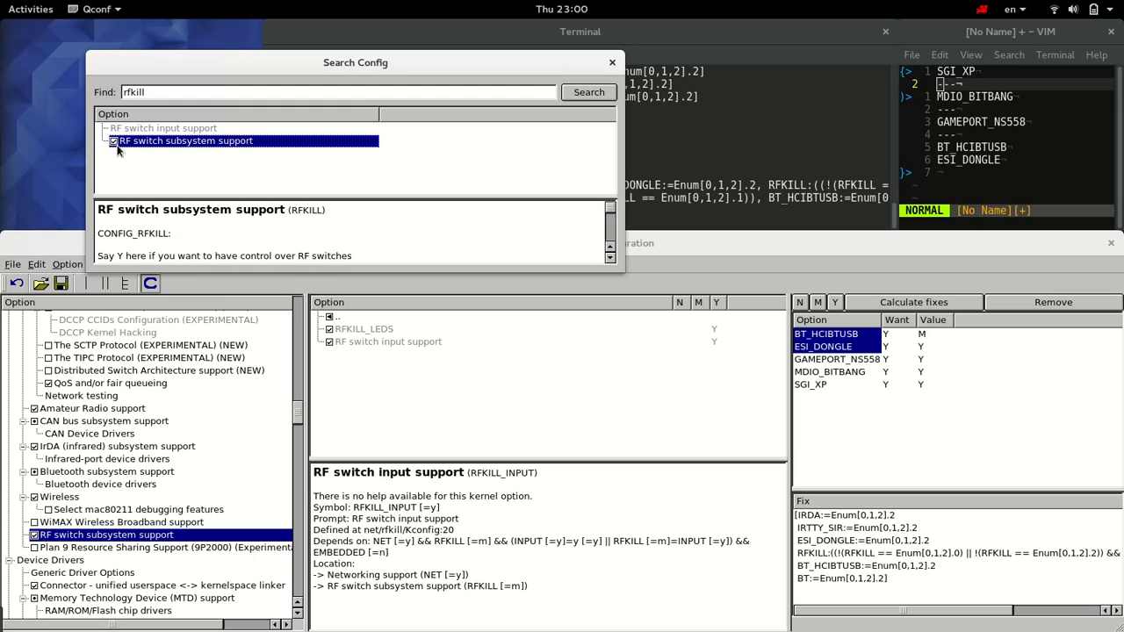
pyautogui.click(117, 146)
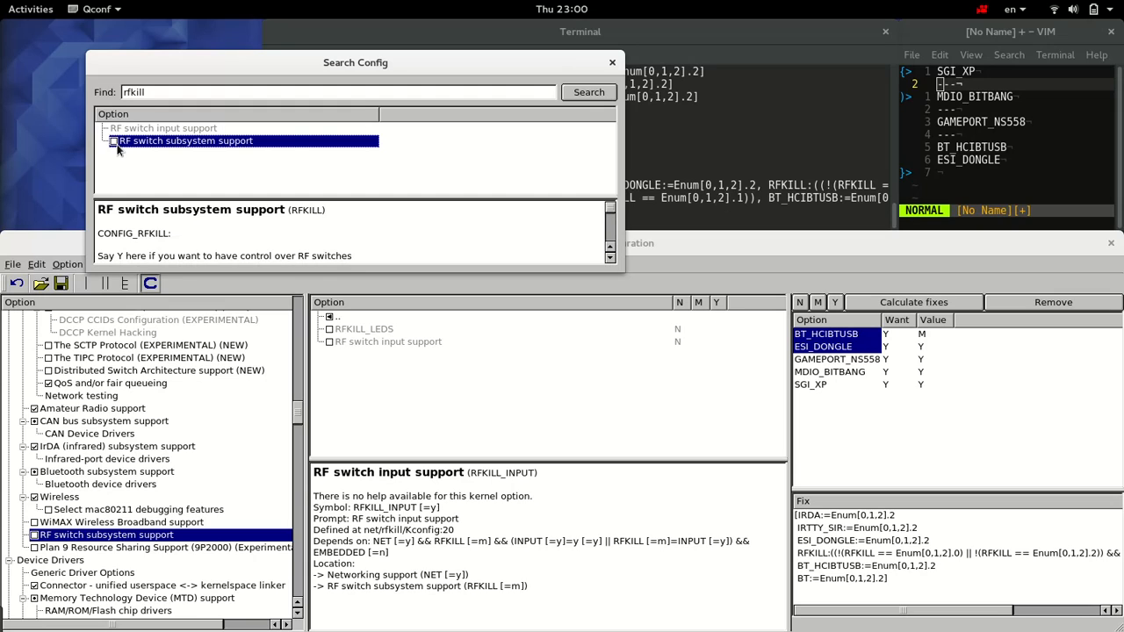
# Step: Apply the BT line of the fix by setting "Bluetooth subsystem support" to Y in the option tree
pyautogui.doubleClick(161, 97)
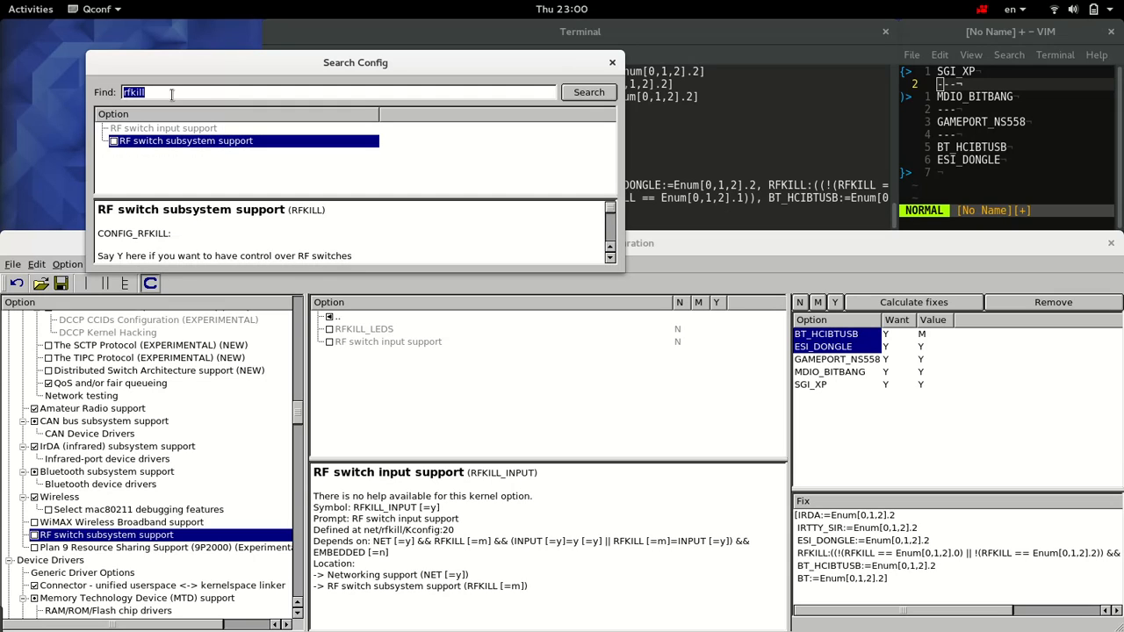
pyautogui.click(816, 580)
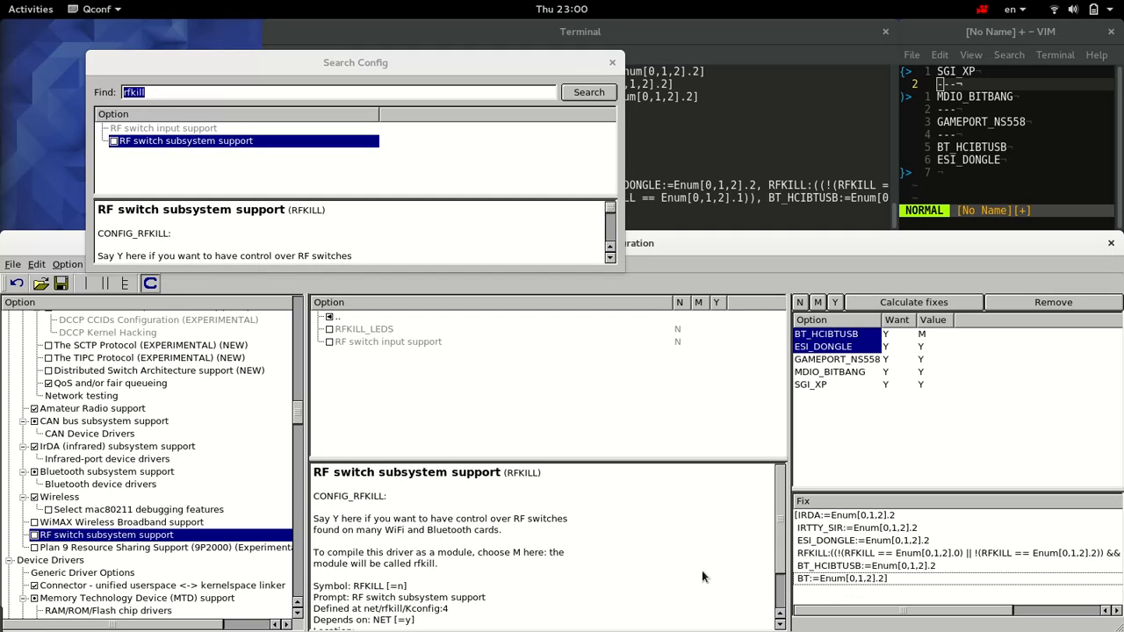
pyautogui.click(129, 475)
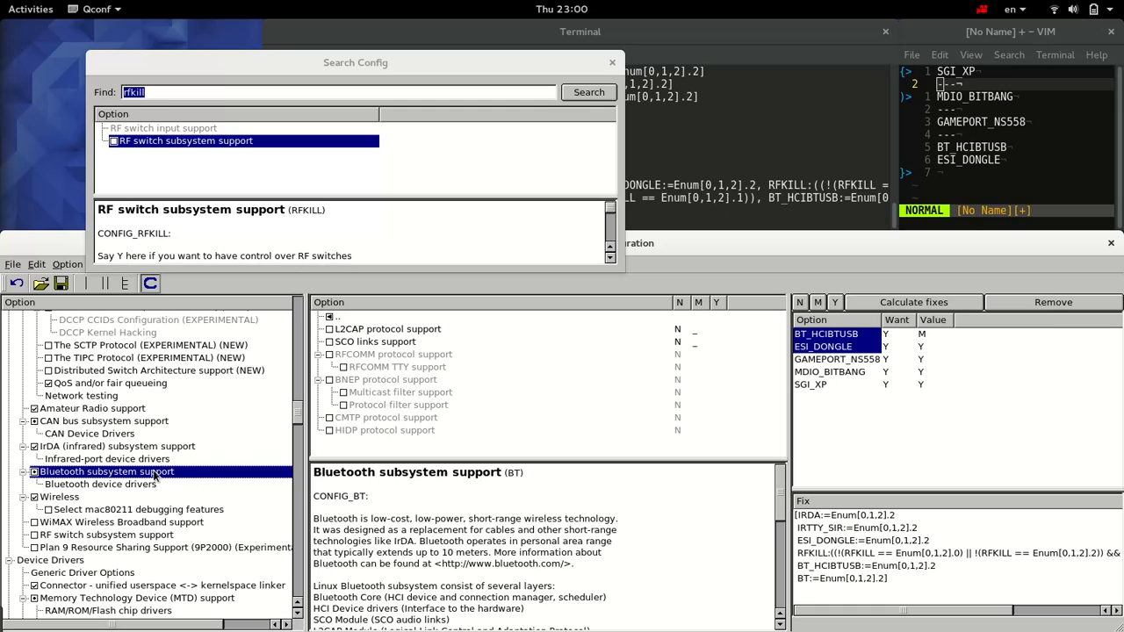
pyautogui.click(33, 473)
# Step: Apply the BT_HCIBTUSB line of the fix by setting "HCI USB driver" to Y among the Bluetooth device drivers
pyautogui.click(827, 569)
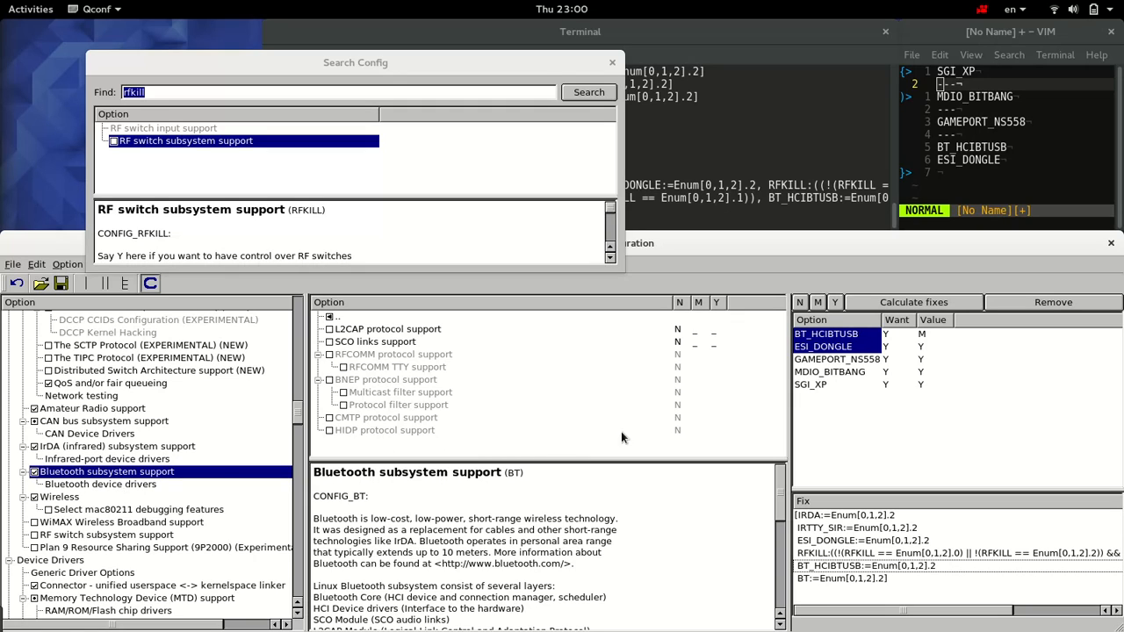
pyautogui.keyDown('ctrl'); pyautogui.click(857, 338); pyautogui.keyUp('ctrl')
pyautogui.keyDown('ctrl'); pyautogui.click(857, 337); pyautogui.keyUp('ctrl')
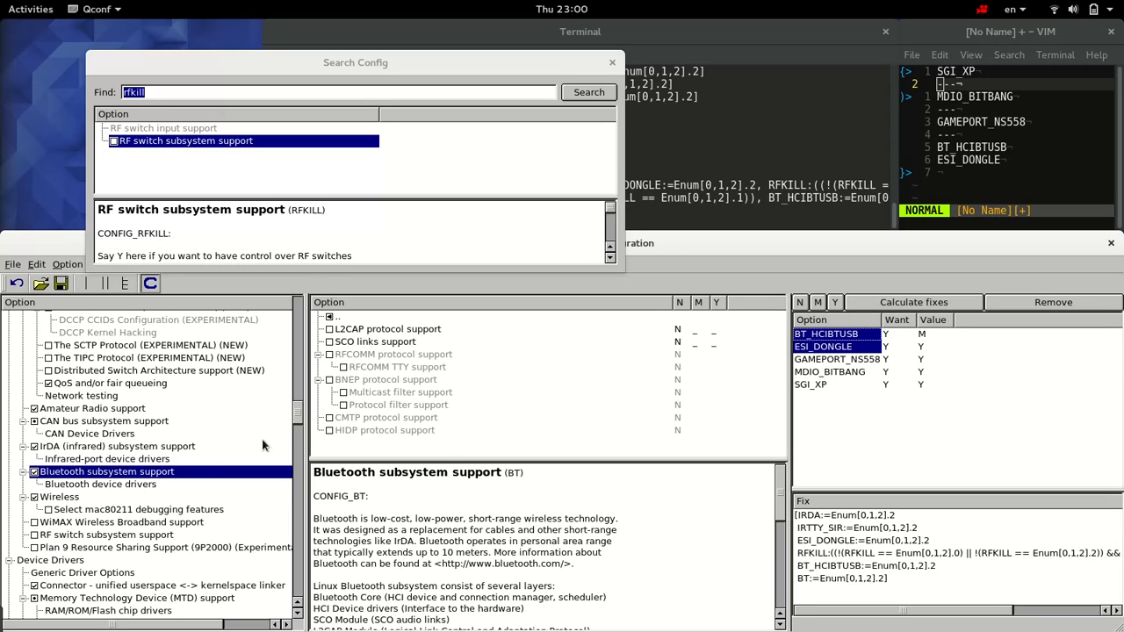
pyautogui.click(151, 486)
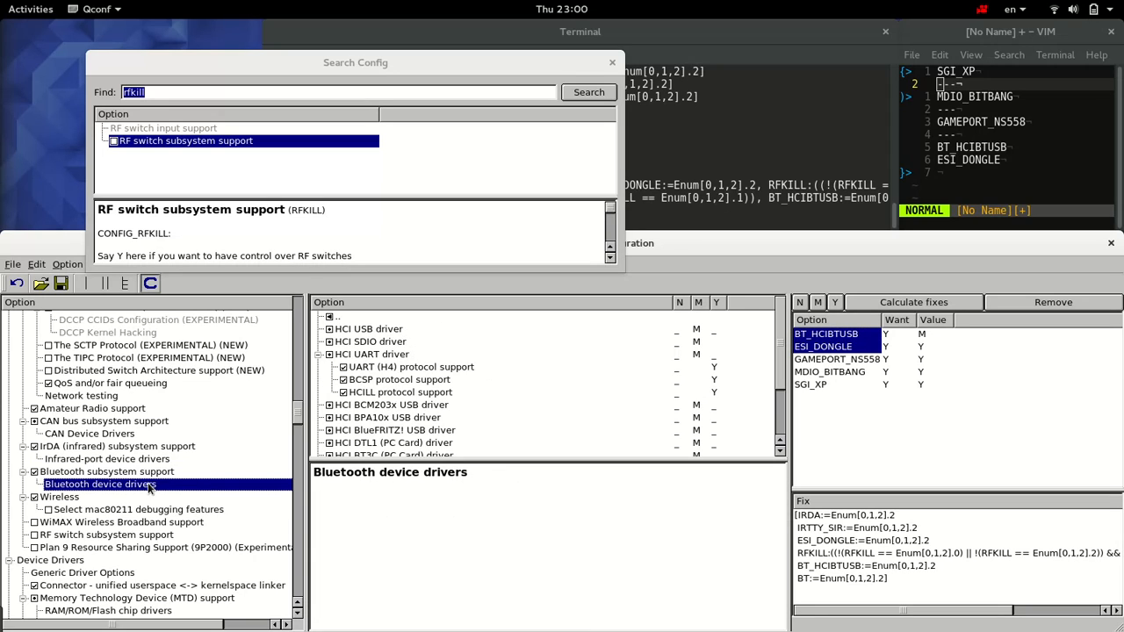
pyautogui.click(397, 332)
pyautogui.click(715, 331)
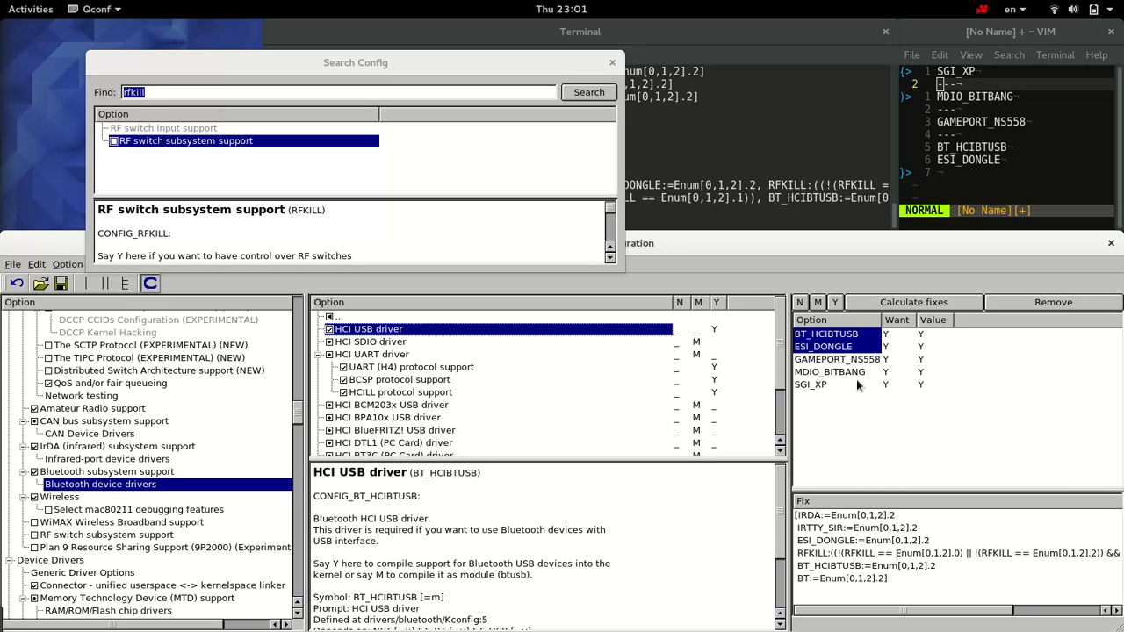
# Step: Save the kernel configuration and remove all entries from BT_HCIBTUSB through SGI_XP from the wanted options list
pyautogui.moveTo(820, 388); pyautogui.dragTo(816, 336)
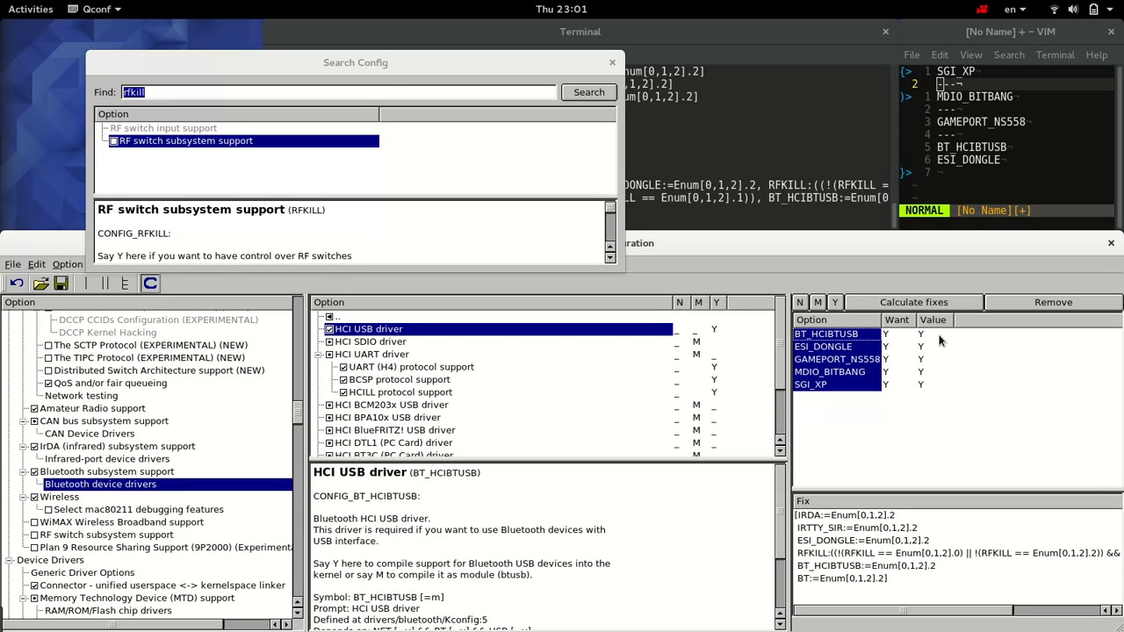
pyautogui.click(60, 283)
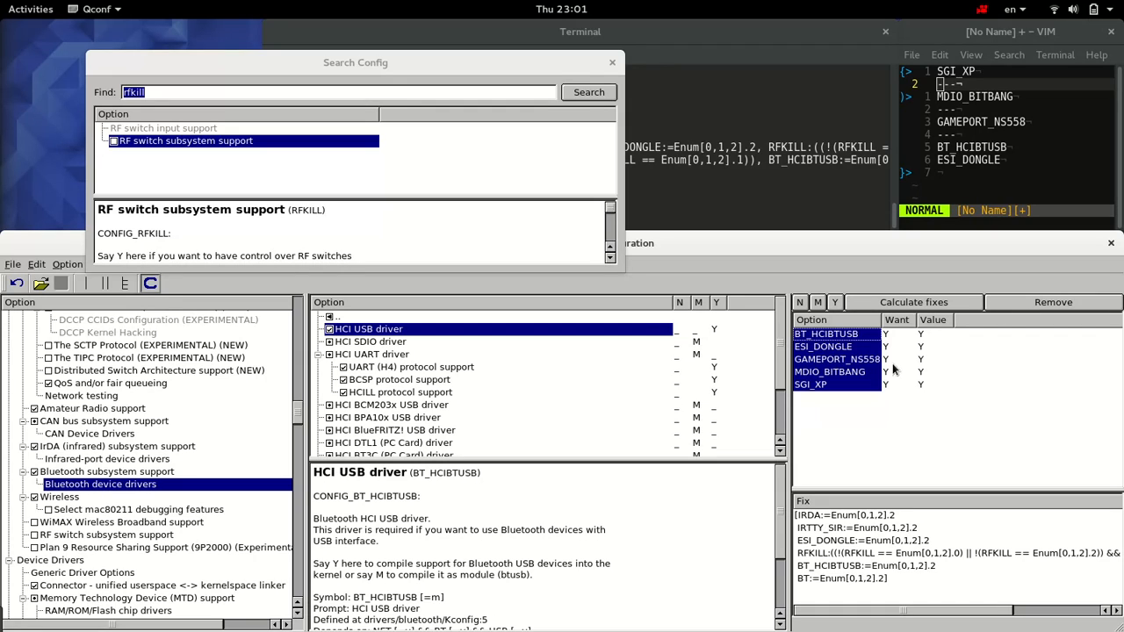
pyautogui.click(1011, 307)
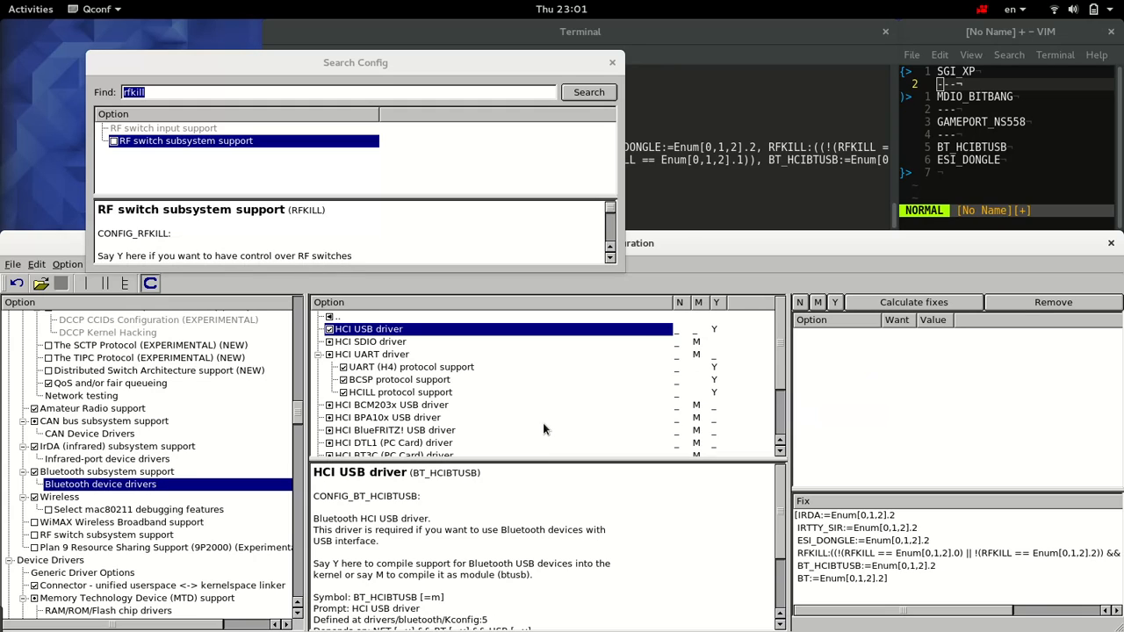
pyautogui.click(614, 63)
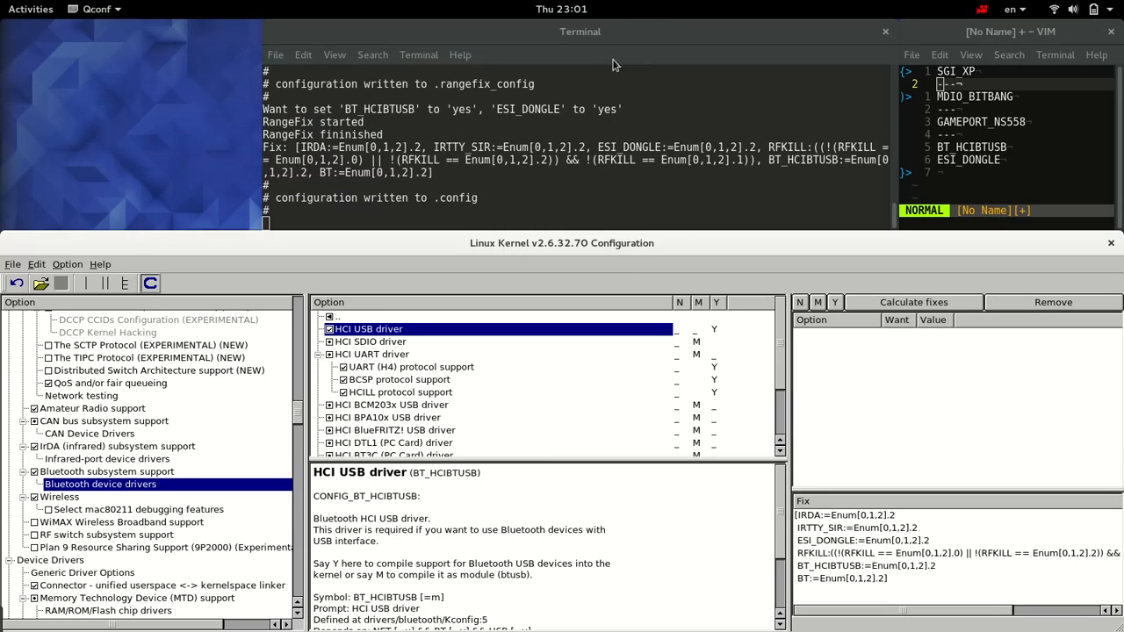